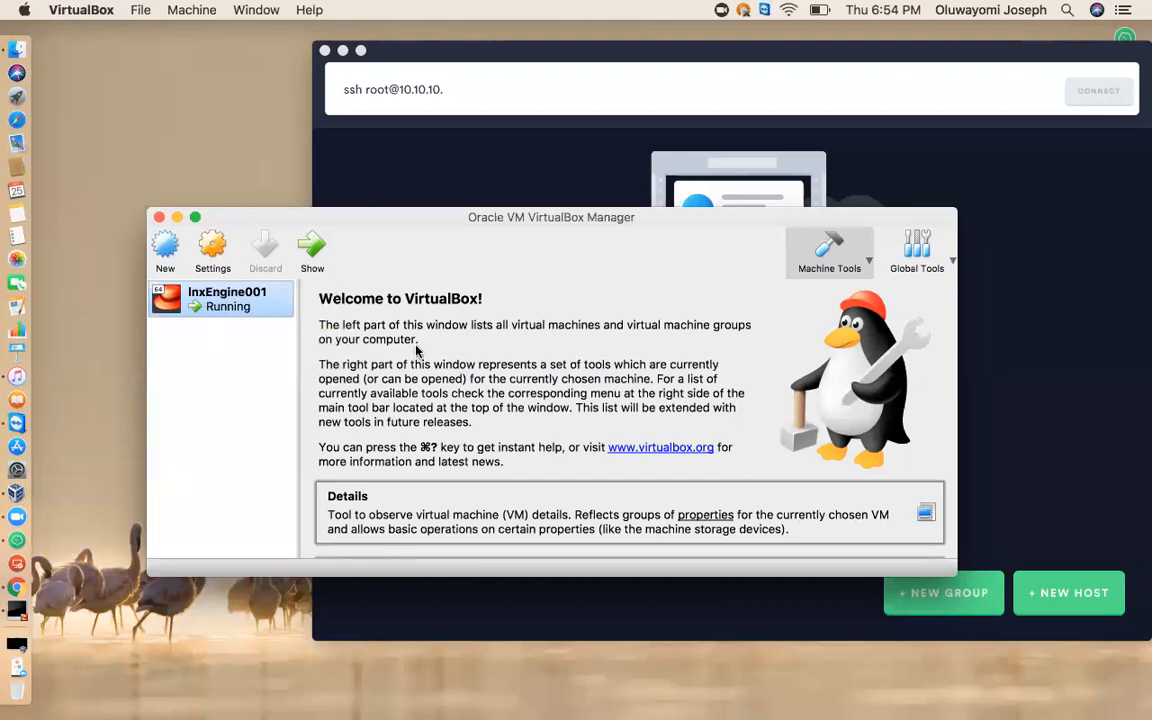
left_click_drag(391, 225, 450, 176)
left_click_drag(430, 104, 446, 121)
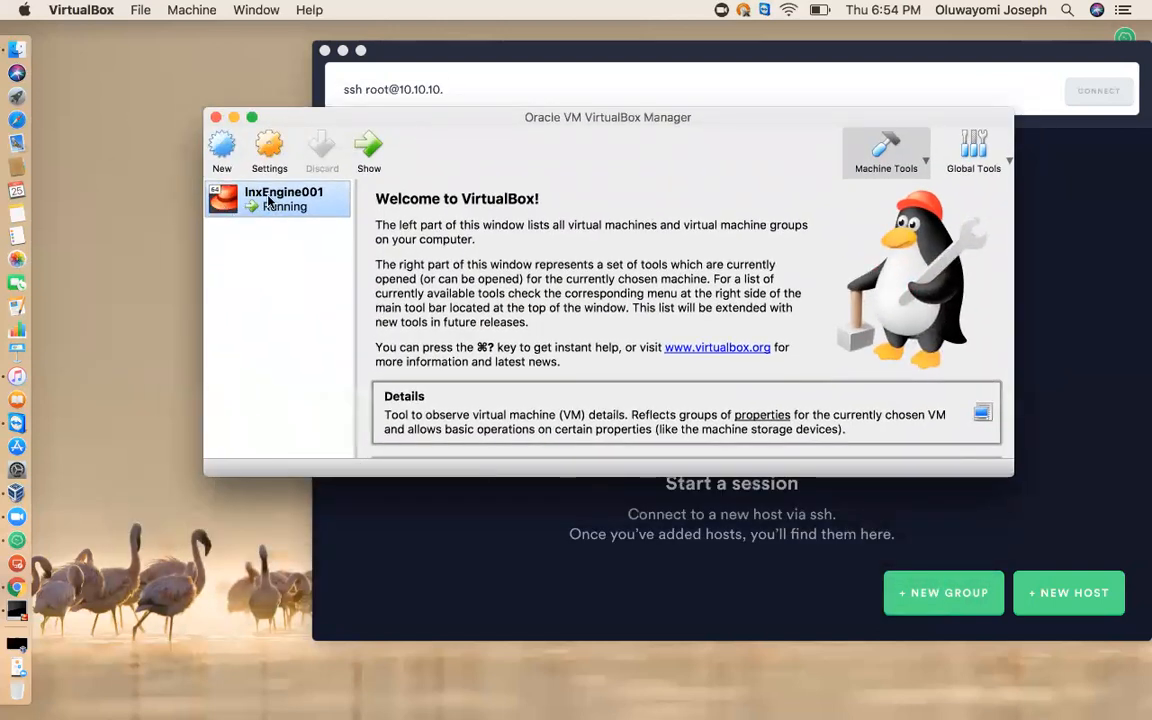
left_click(221, 152)
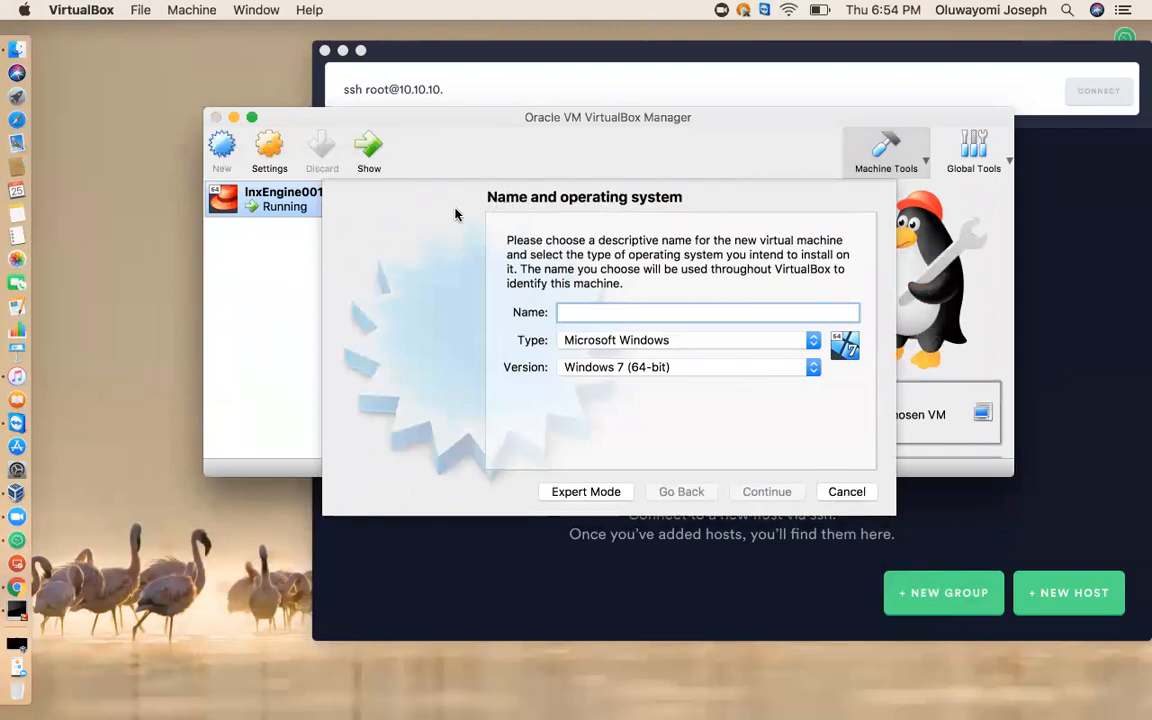
left_click(860, 489)
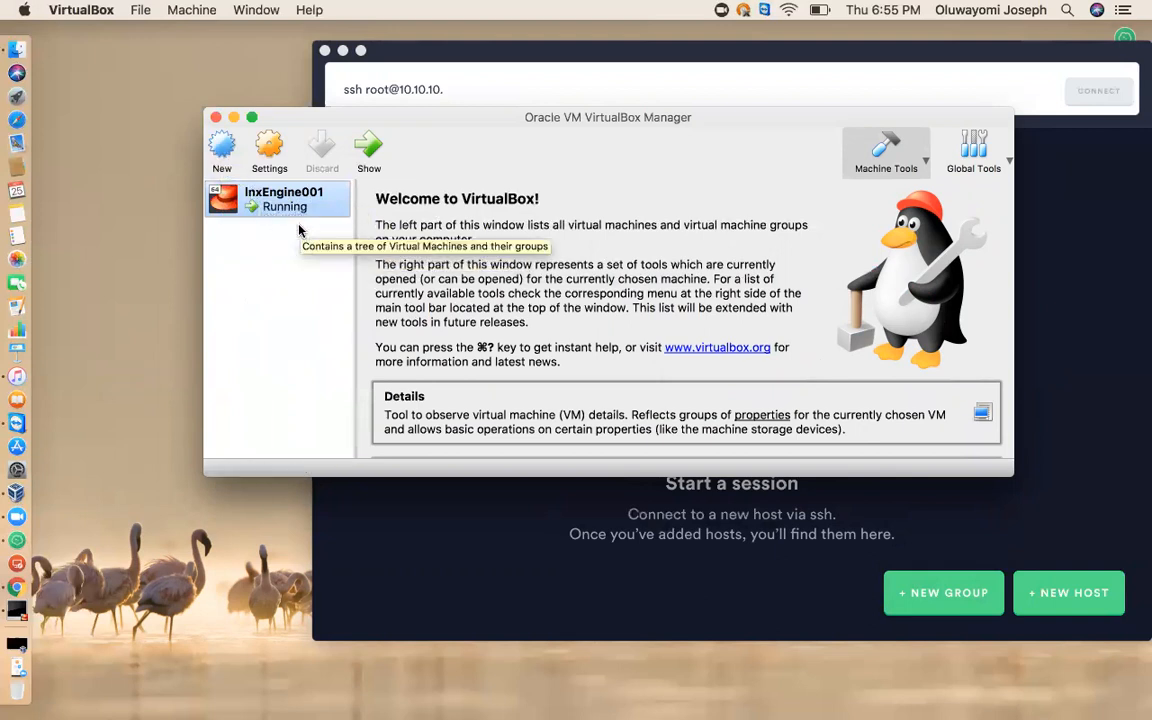
Start a new virtual machine named lnxEngine002 with type Linux and version Red Hat (64-bit).
left_click(224, 152)
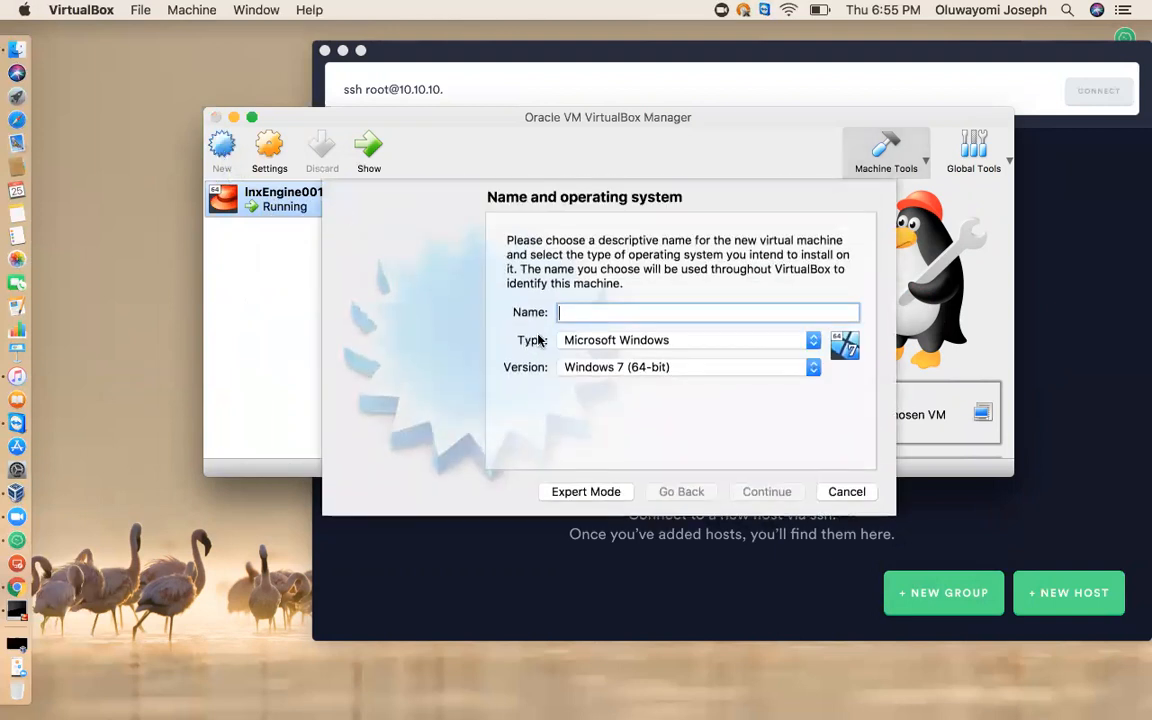
type("lnx")
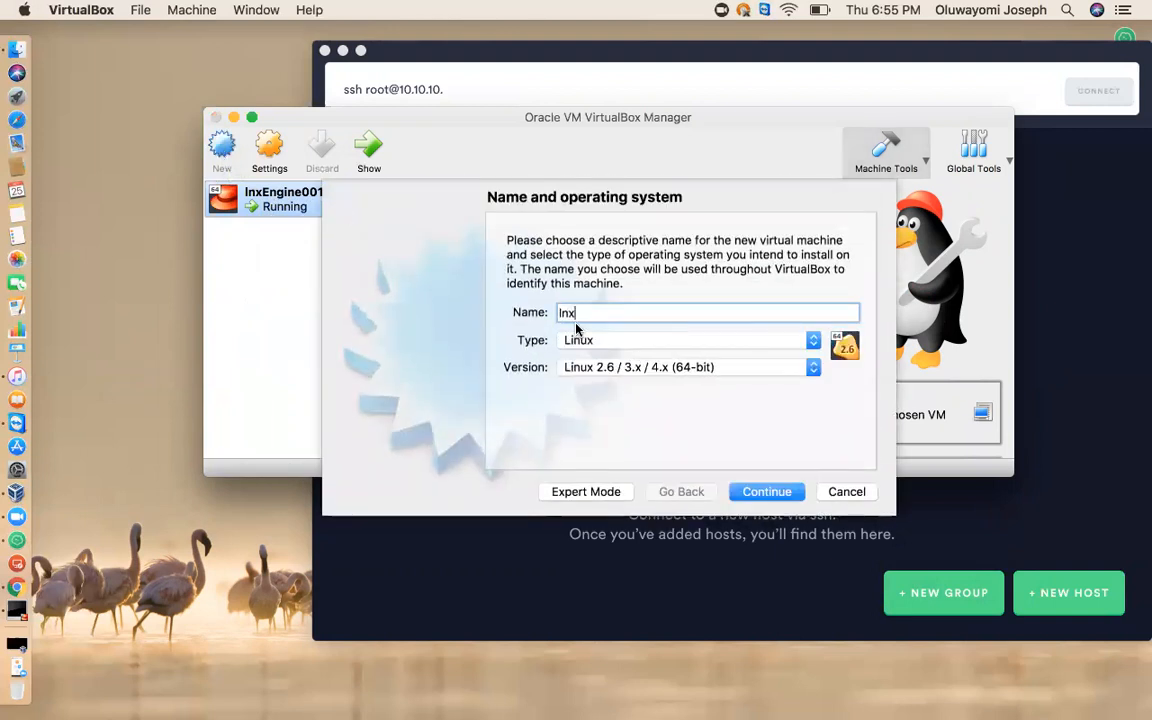
type("Engine002")
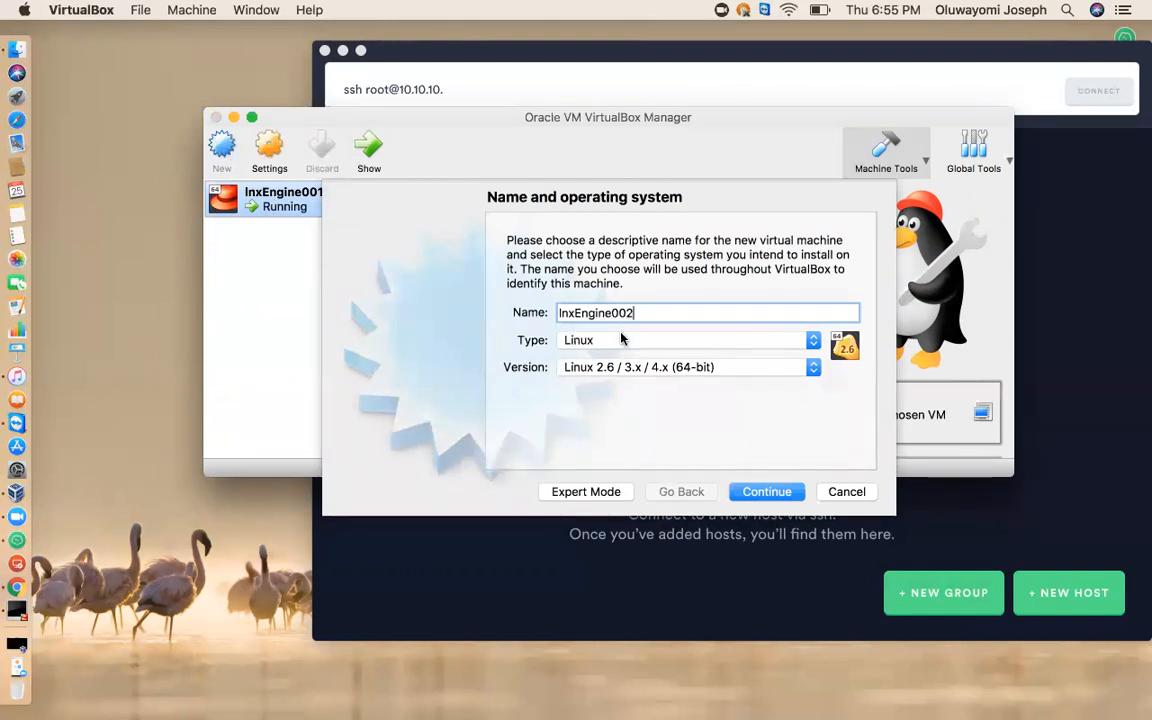
left_click(617, 339)
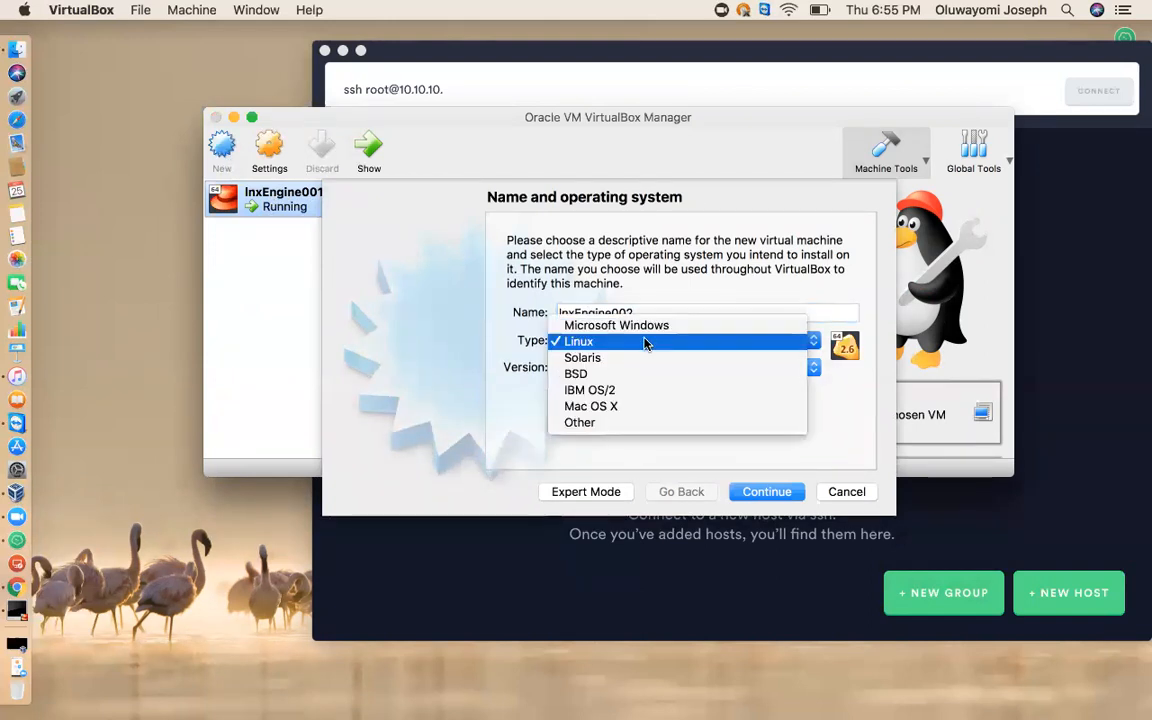
left_click(593, 344)
left_click(613, 370)
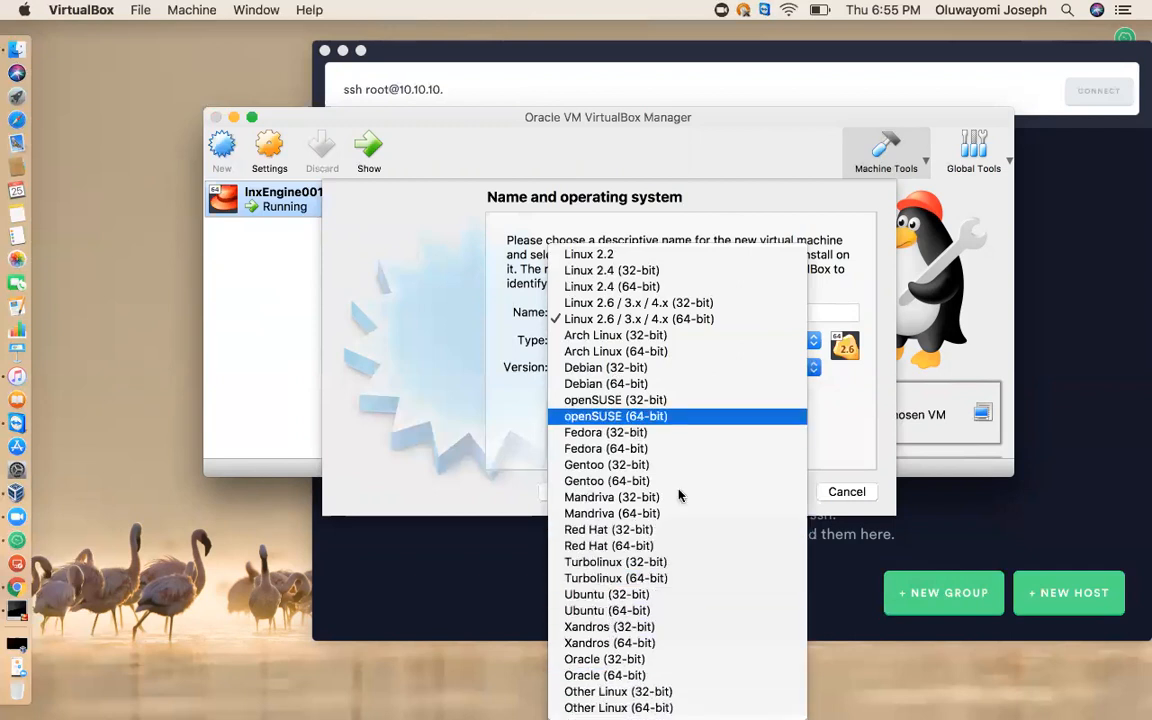
left_click(620, 546)
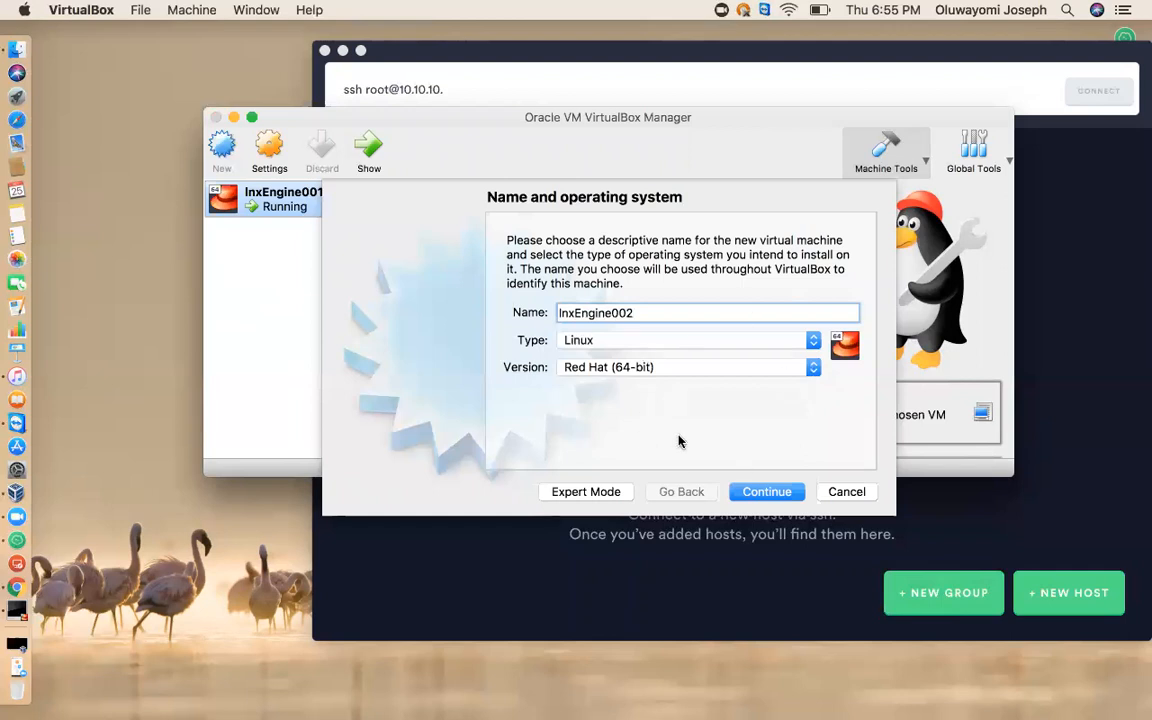
left_click(767, 492)
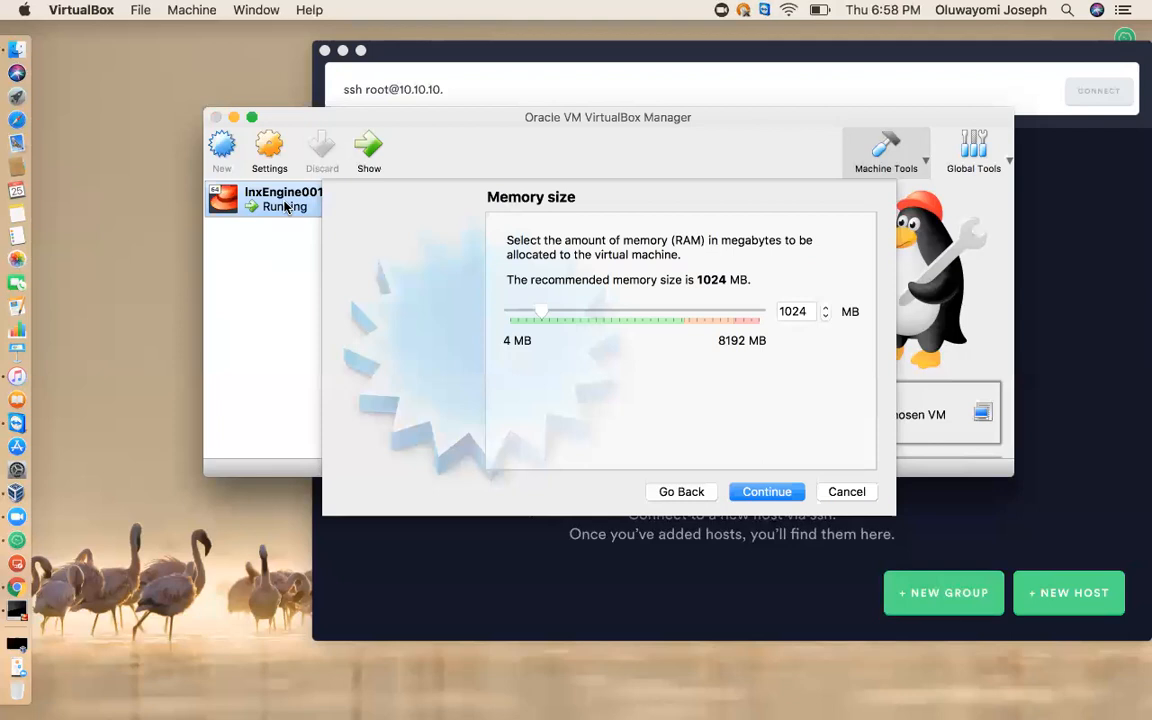
Accept the 1024 MB memory size and choose a new virtual hard disk of type VDI with dynamically allocated storage.
left_click(781, 497)
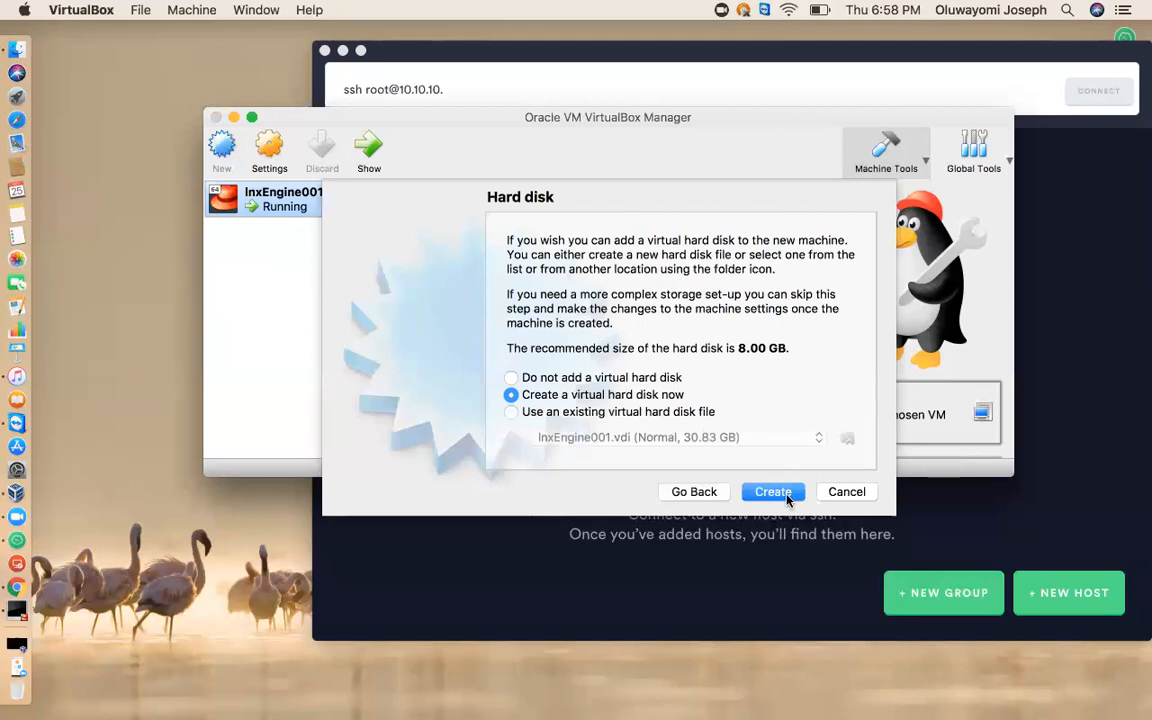
left_click(787, 499)
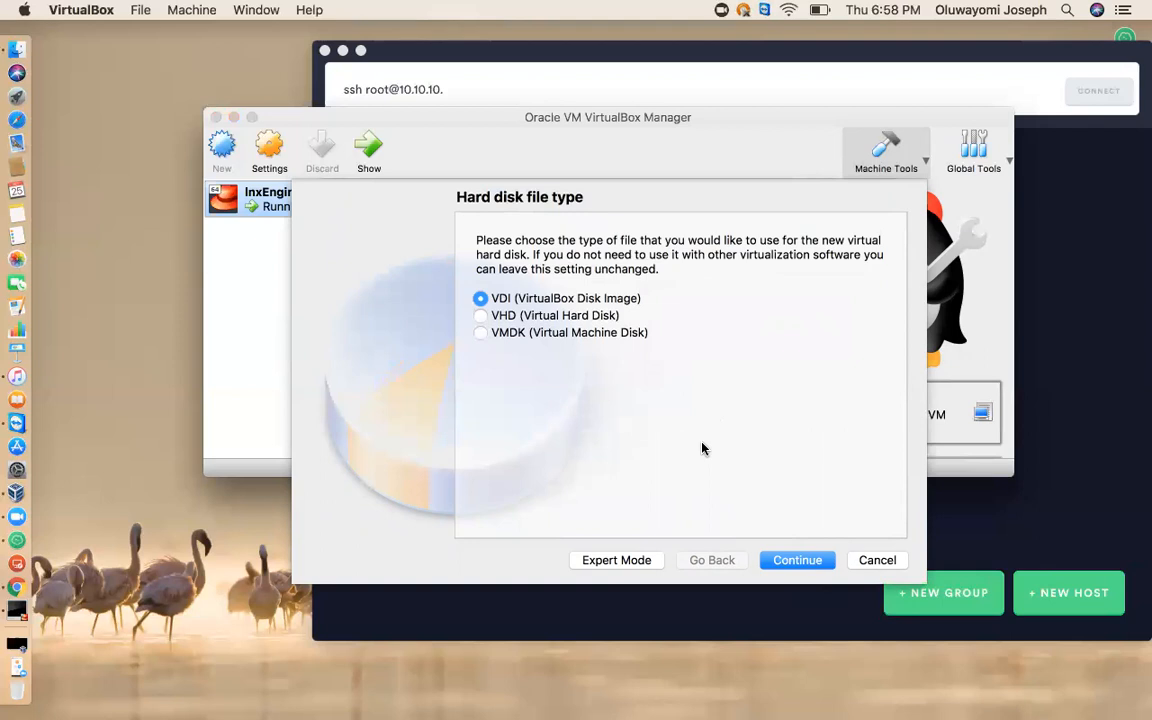
left_click(807, 563)
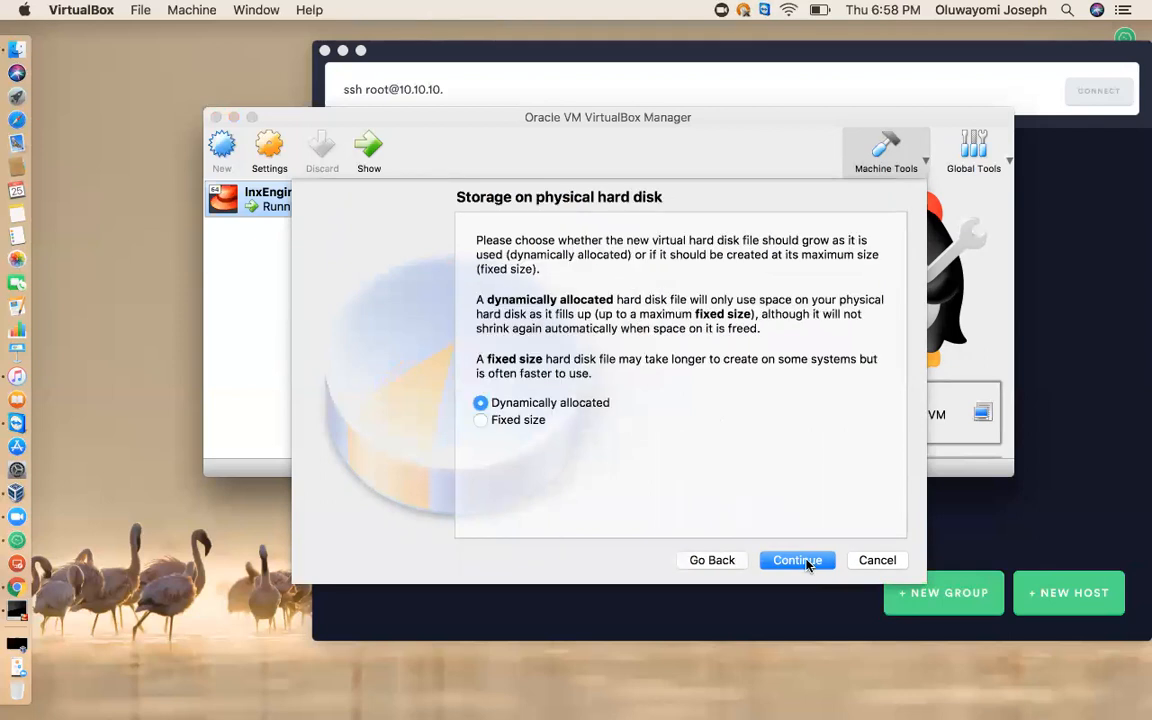
left_click(807, 563)
left_click(731, 561)
left_click(818, 562)
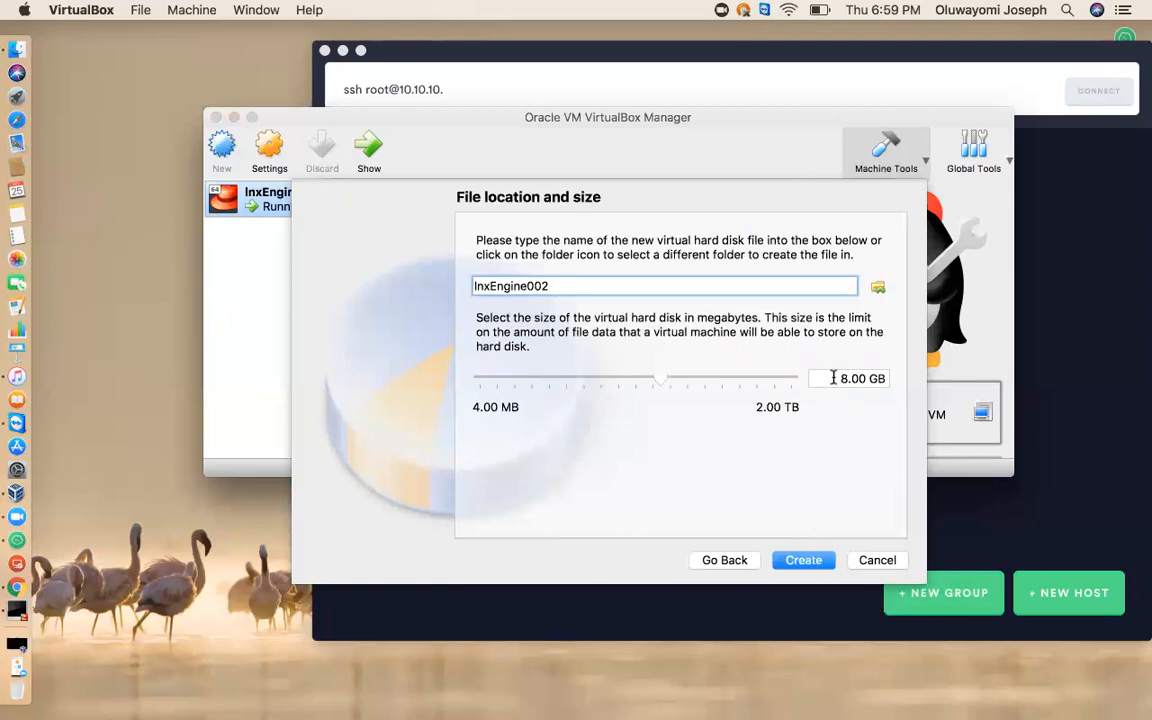
Try to create the lnxEngine002 virtual hard disk with a size of 25.48 GB.
left_click_drag(660, 376, 685, 375)
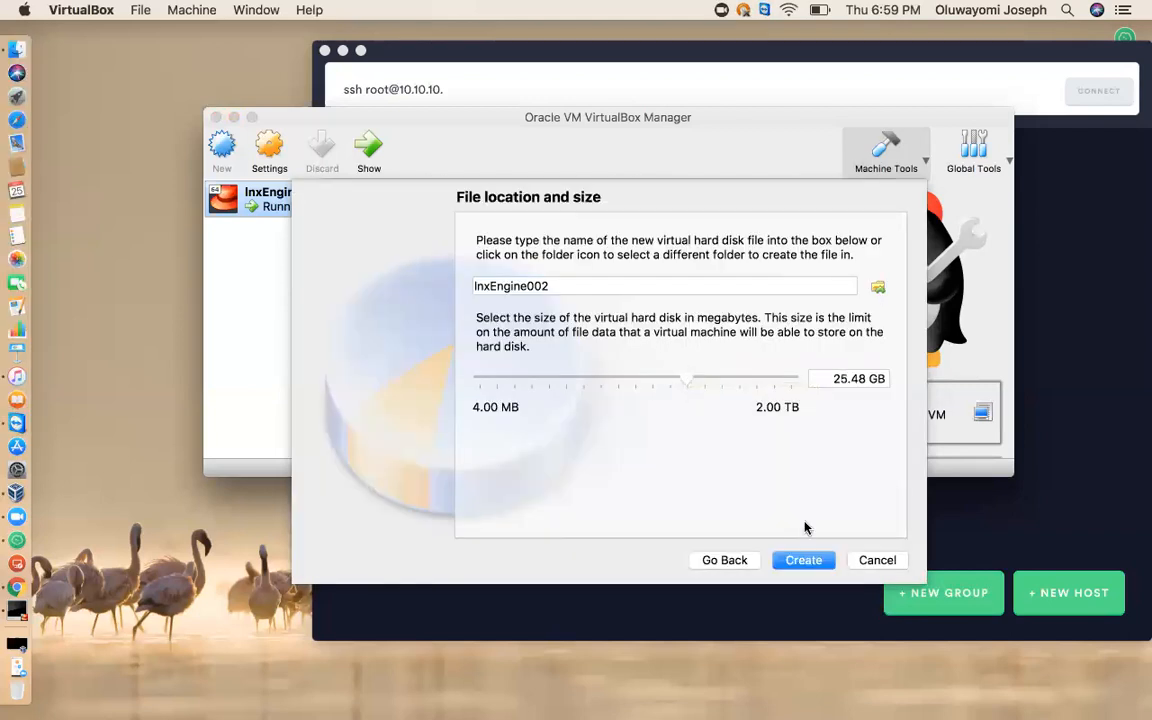
left_click(846, 381)
key("BackSpace")
key("BackSpace")
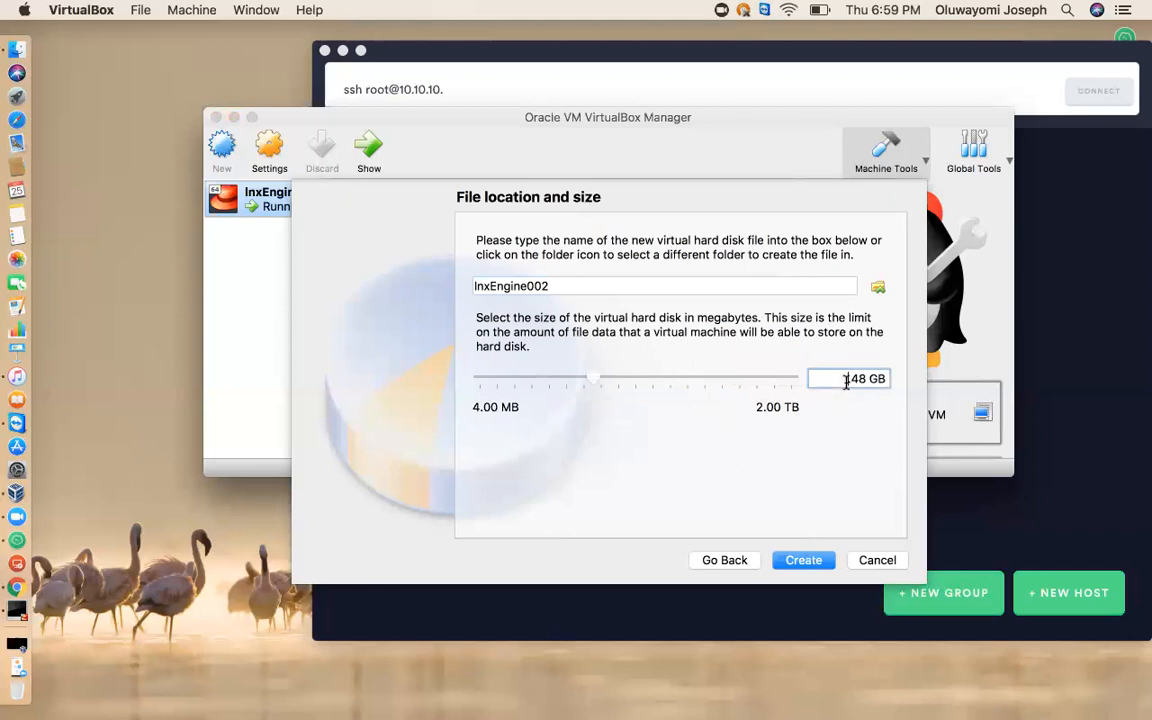
type("25")
left_click(812, 566)
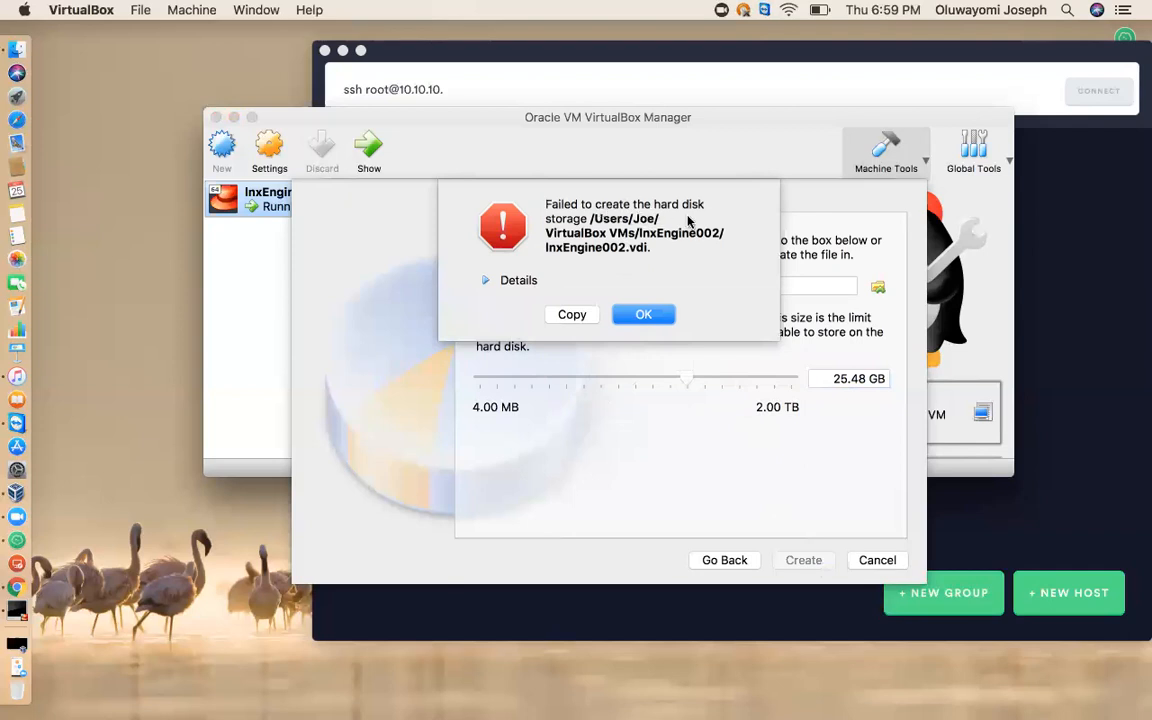
left_click(646, 315)
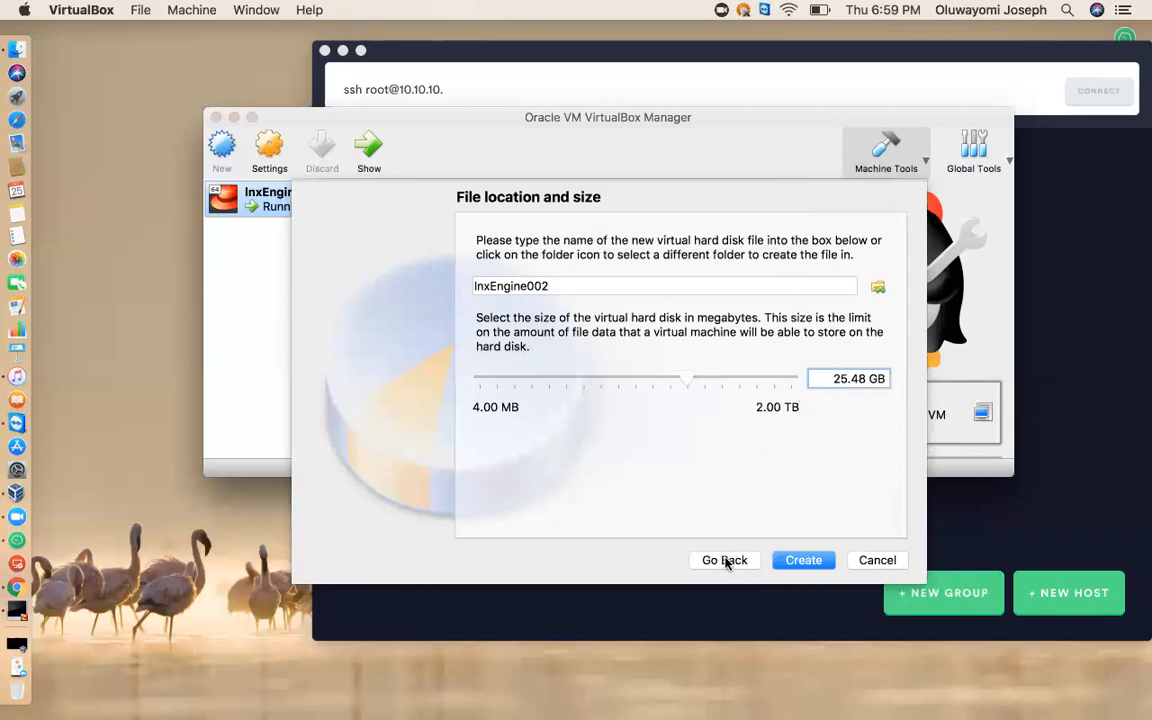
Try to create the virtual hard disk at 10.48 GB and view the details of the error.
key("BackSpace")
key("BackSpace")
type("10")
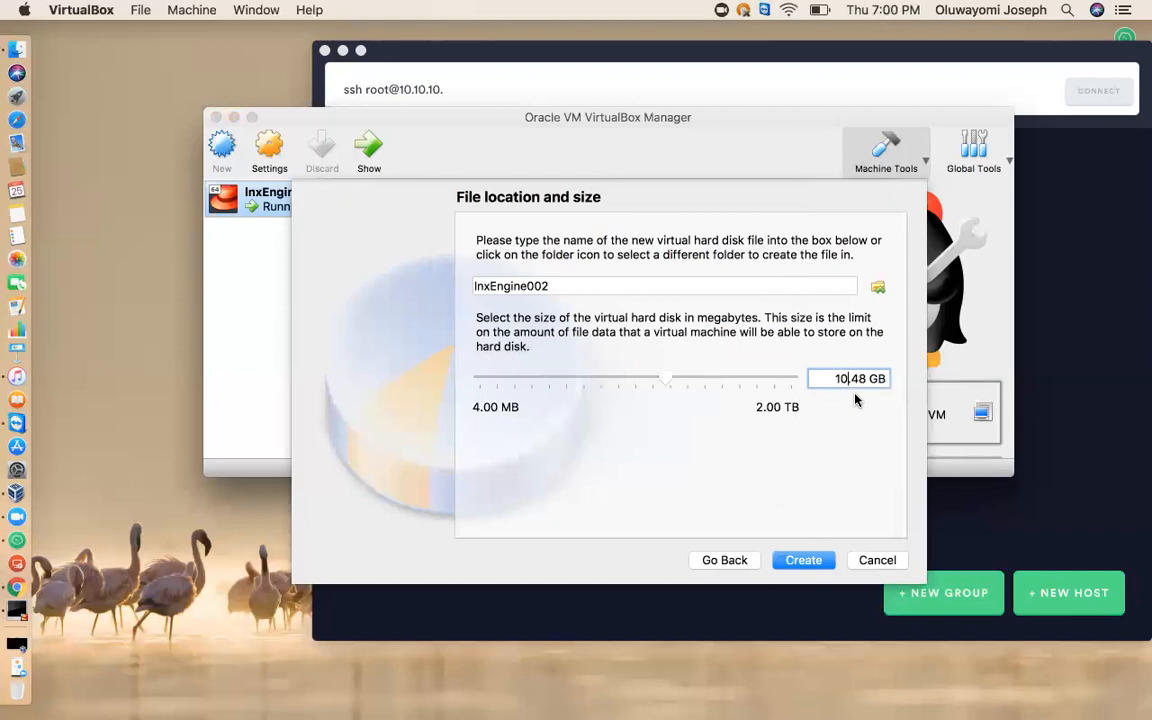
left_click(815, 563)
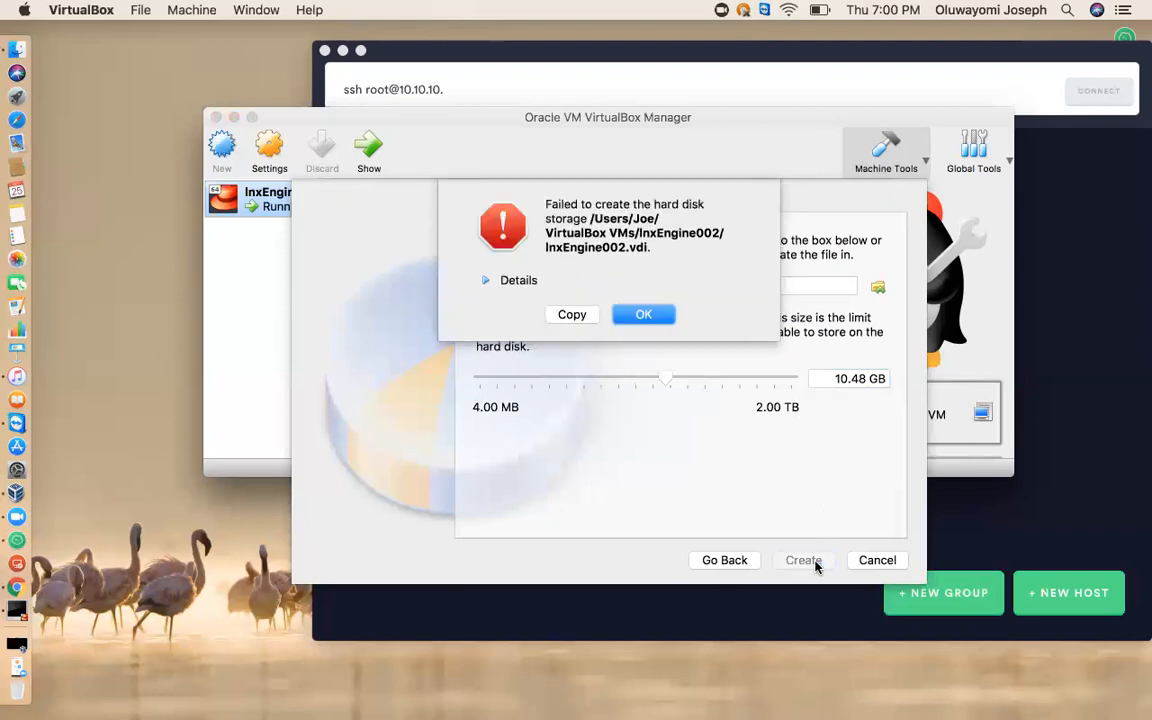
left_click(505, 281)
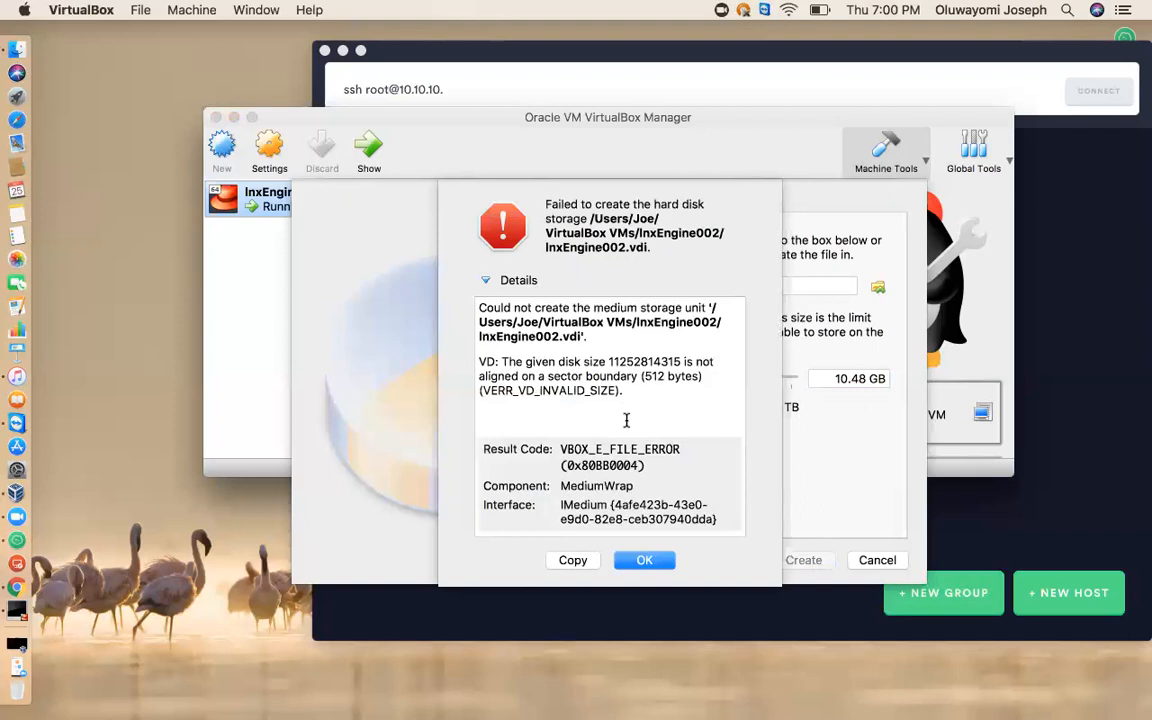
left_click(644, 560)
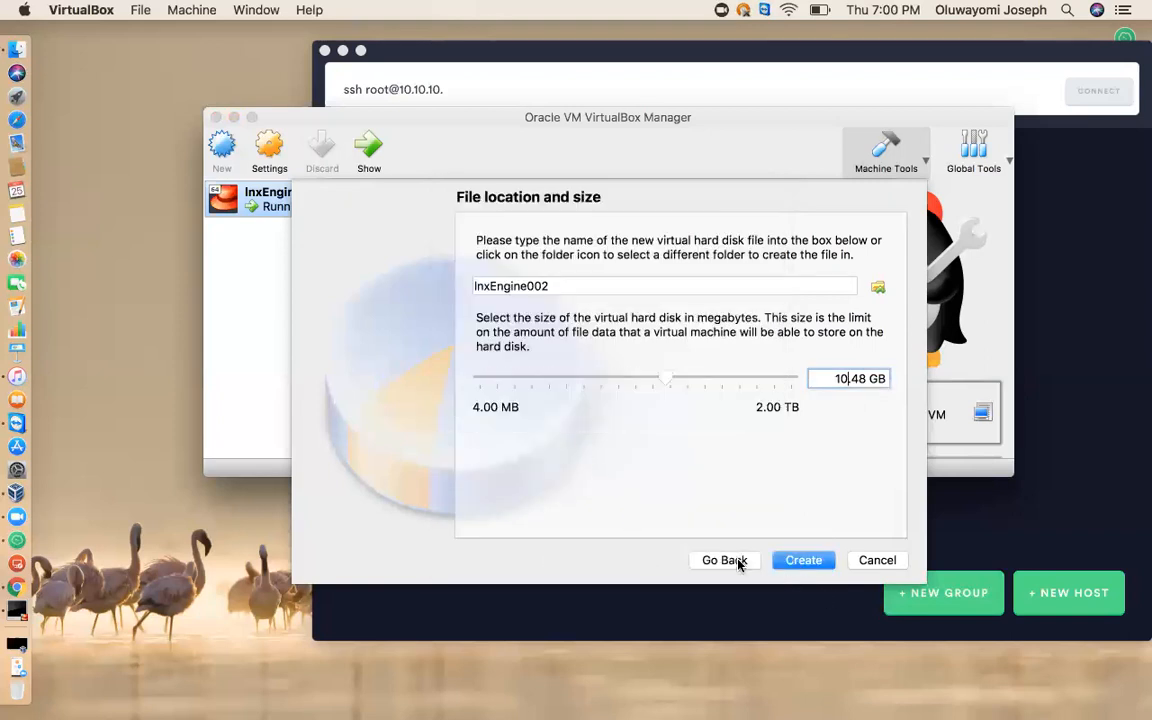
Return to the disk file type choice and create a dynamically allocated VDI disk with the default 8.00 GB size.
left_click(739, 563)
left_click(735, 563)
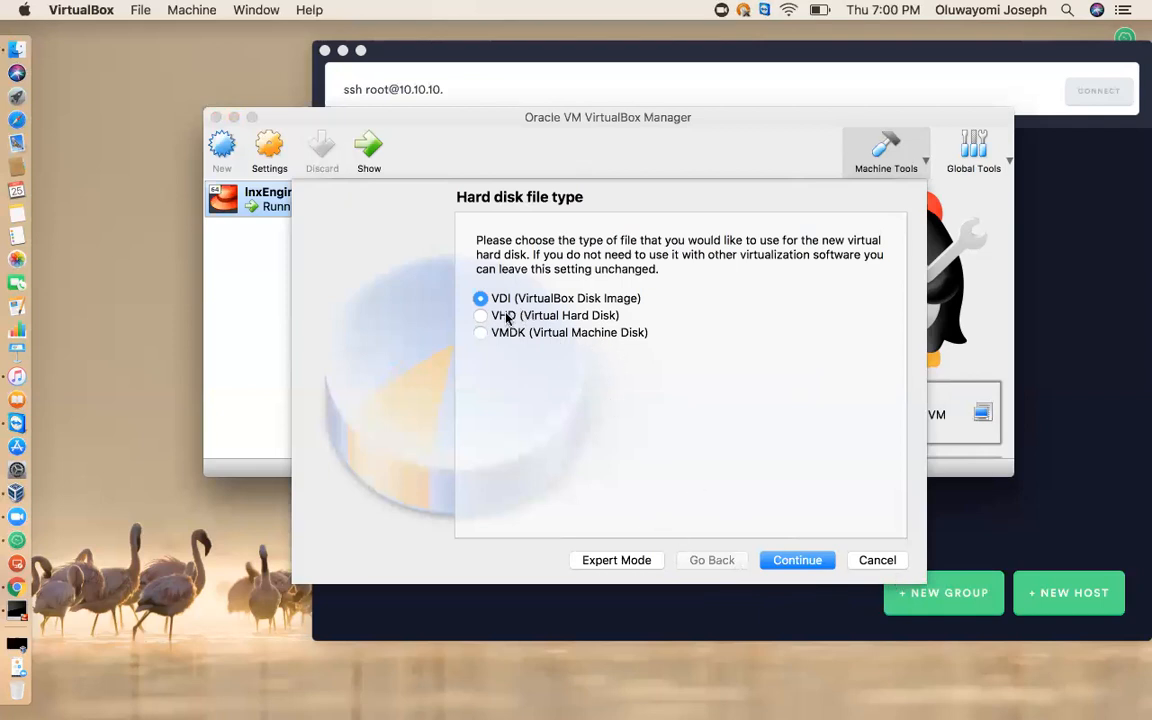
left_click(817, 558)
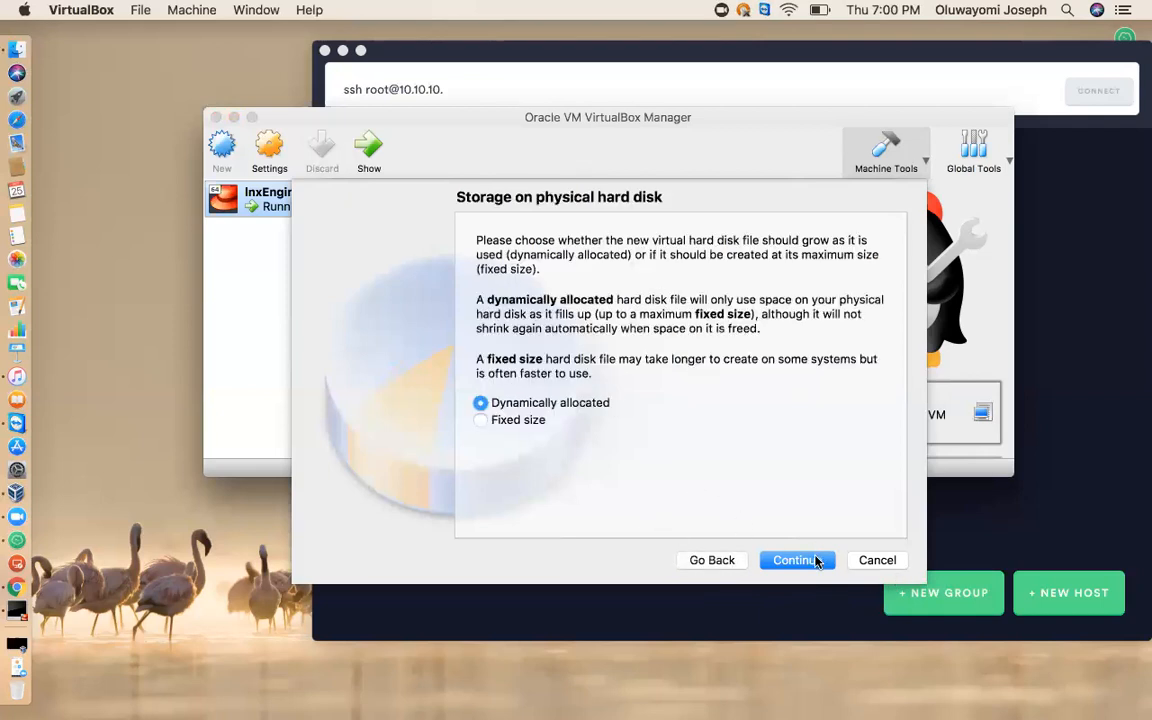
left_click(813, 561)
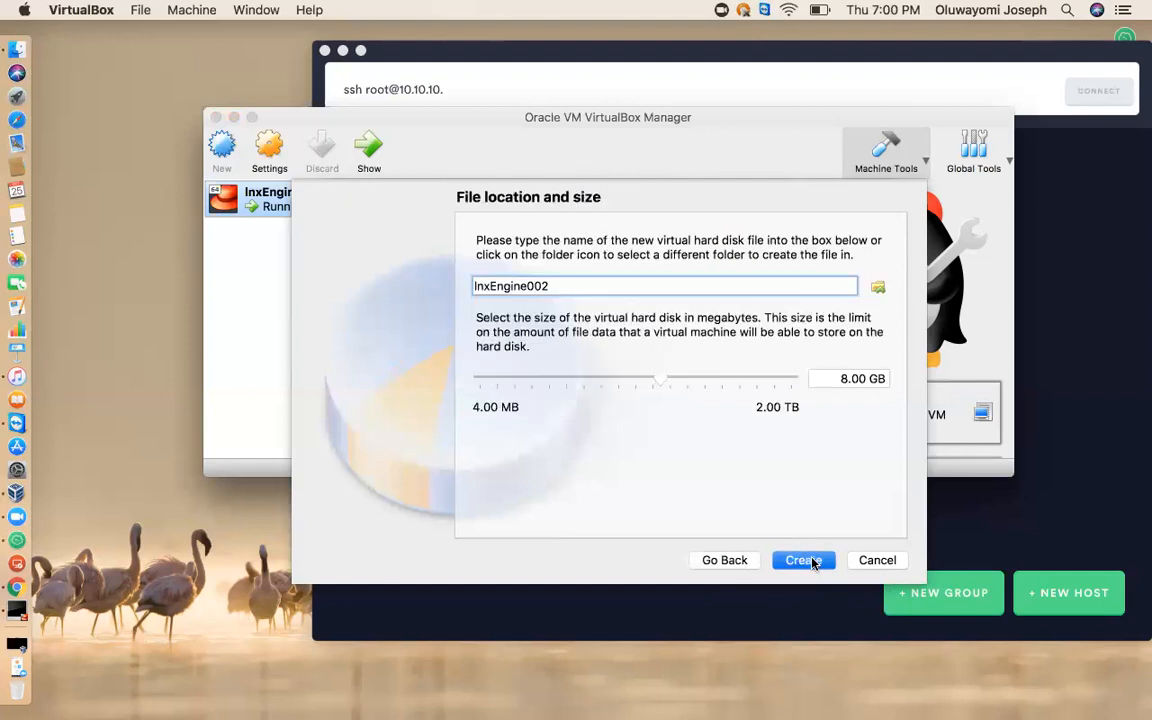
left_click(813, 561)
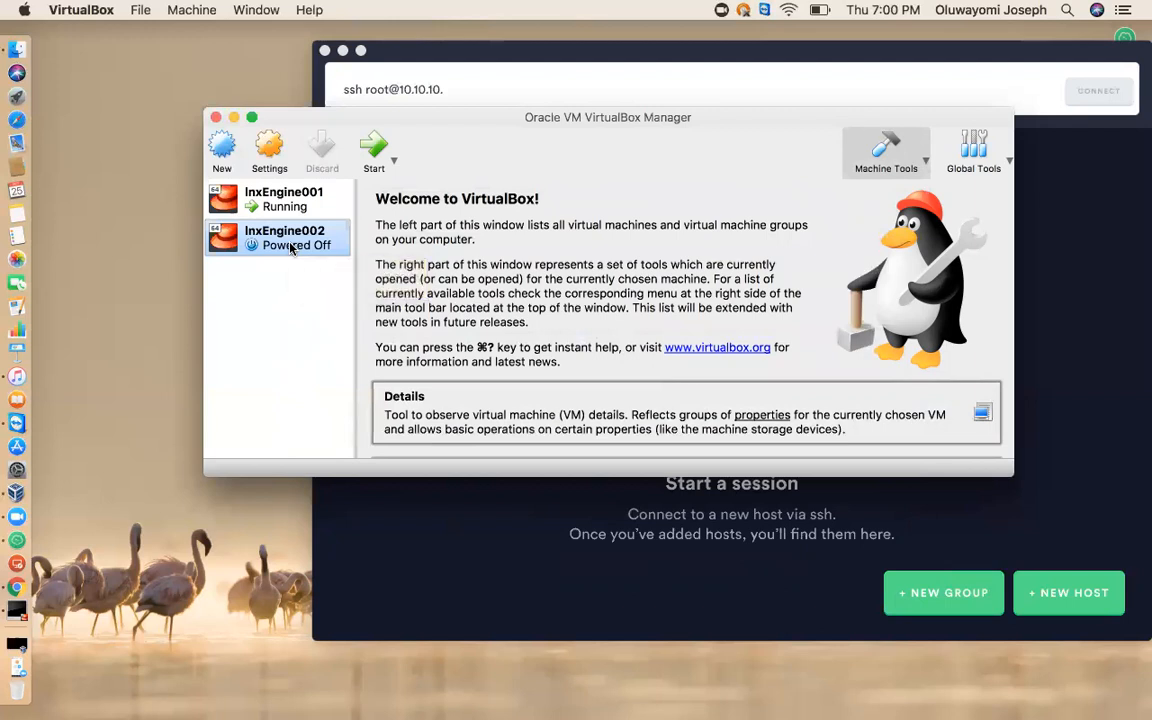
Start lnxEngine002 without choosing a startup disk, then power off the machine.
left_click(373, 147)
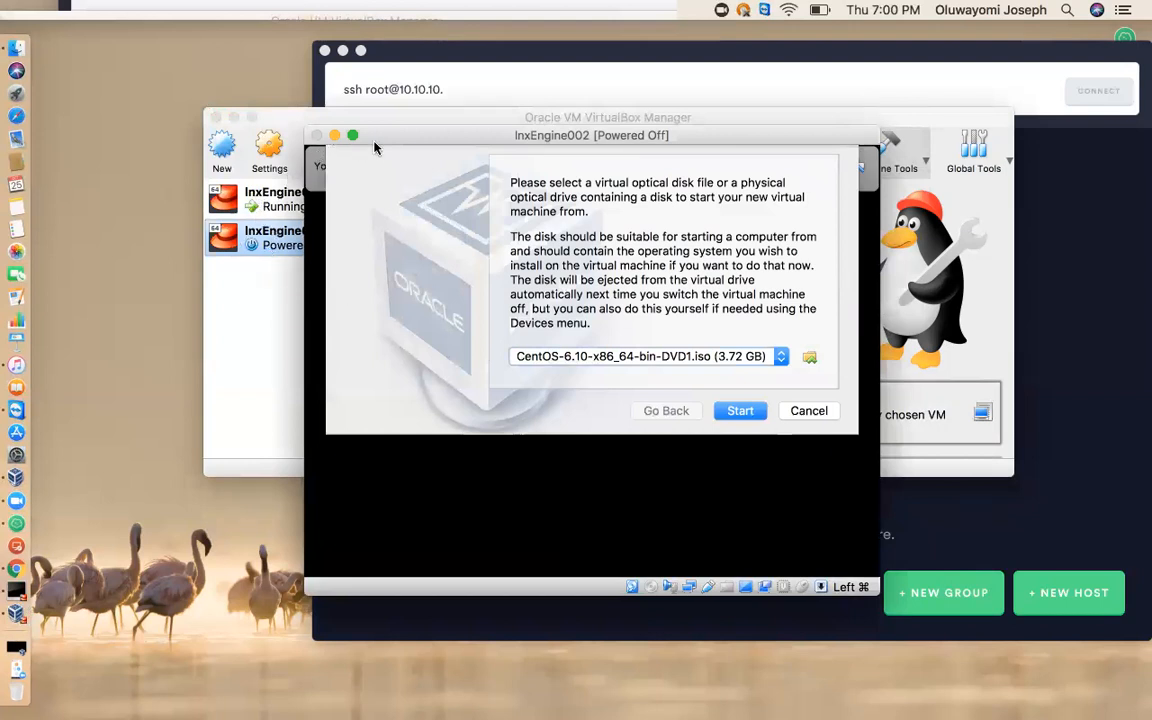
left_click(808, 408)
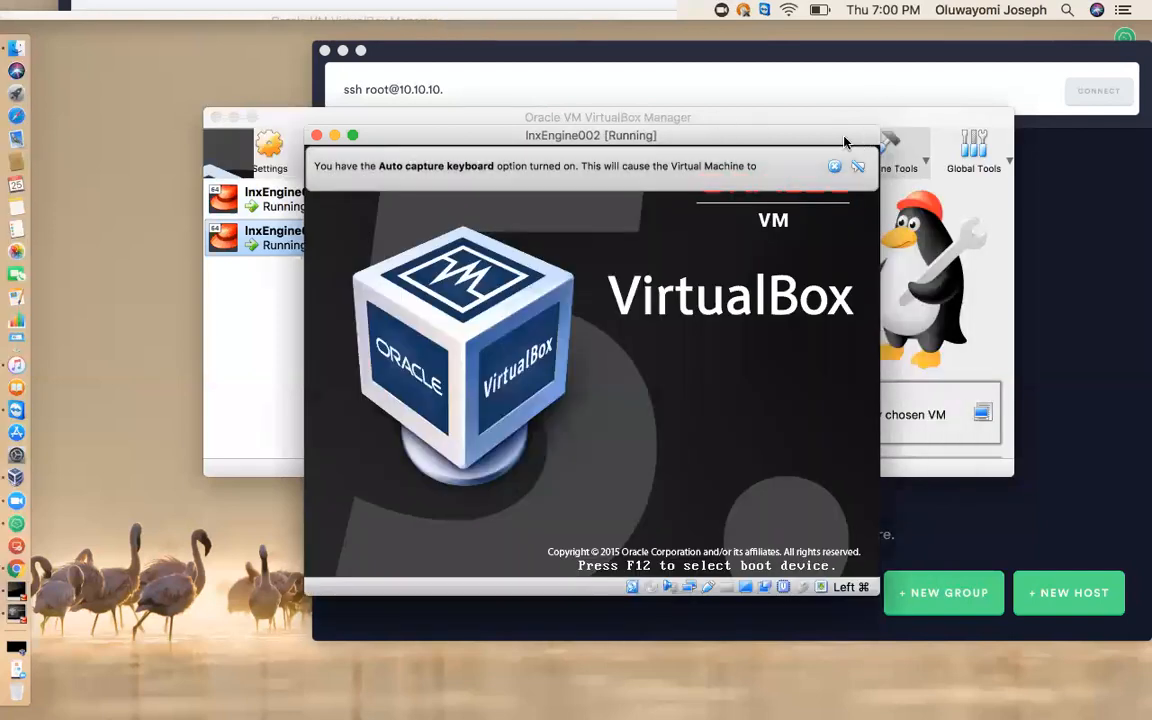
left_click(836, 168)
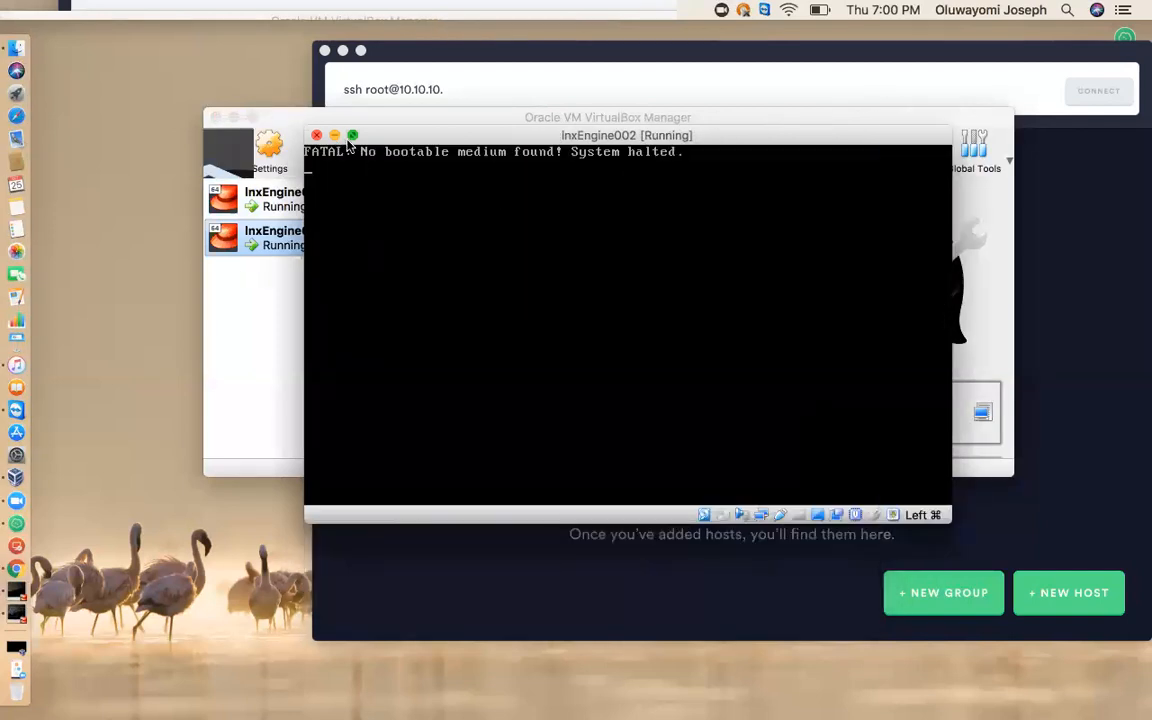
left_click(316, 135)
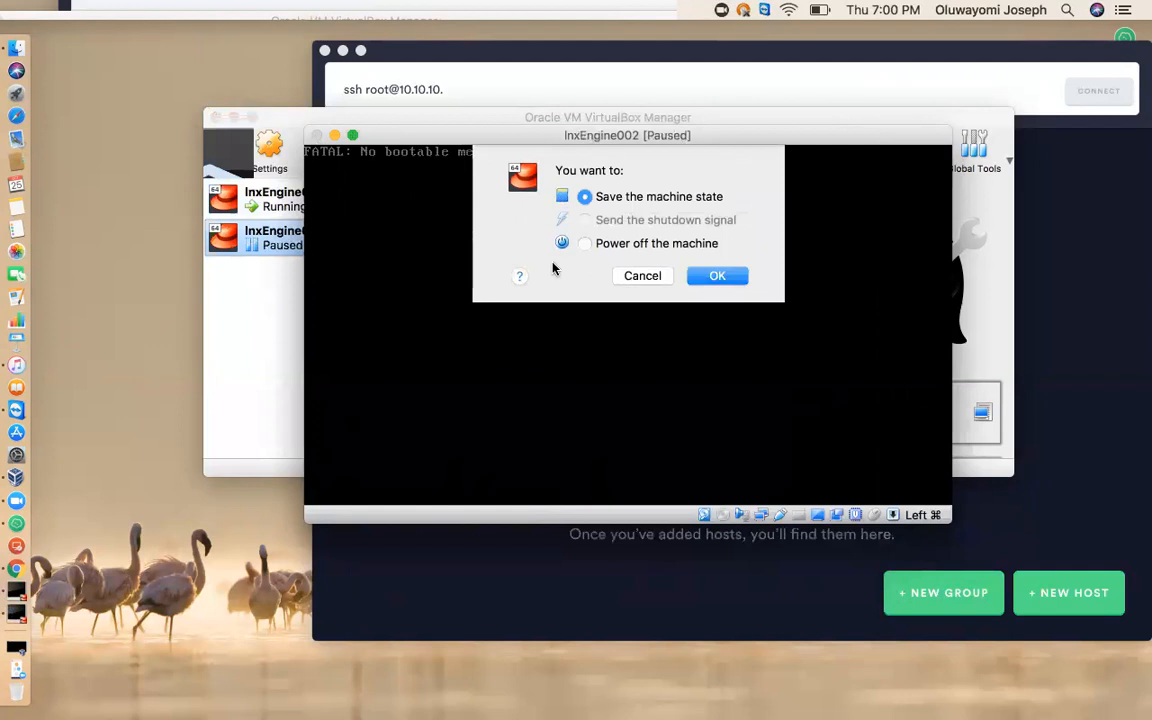
left_click(686, 244)
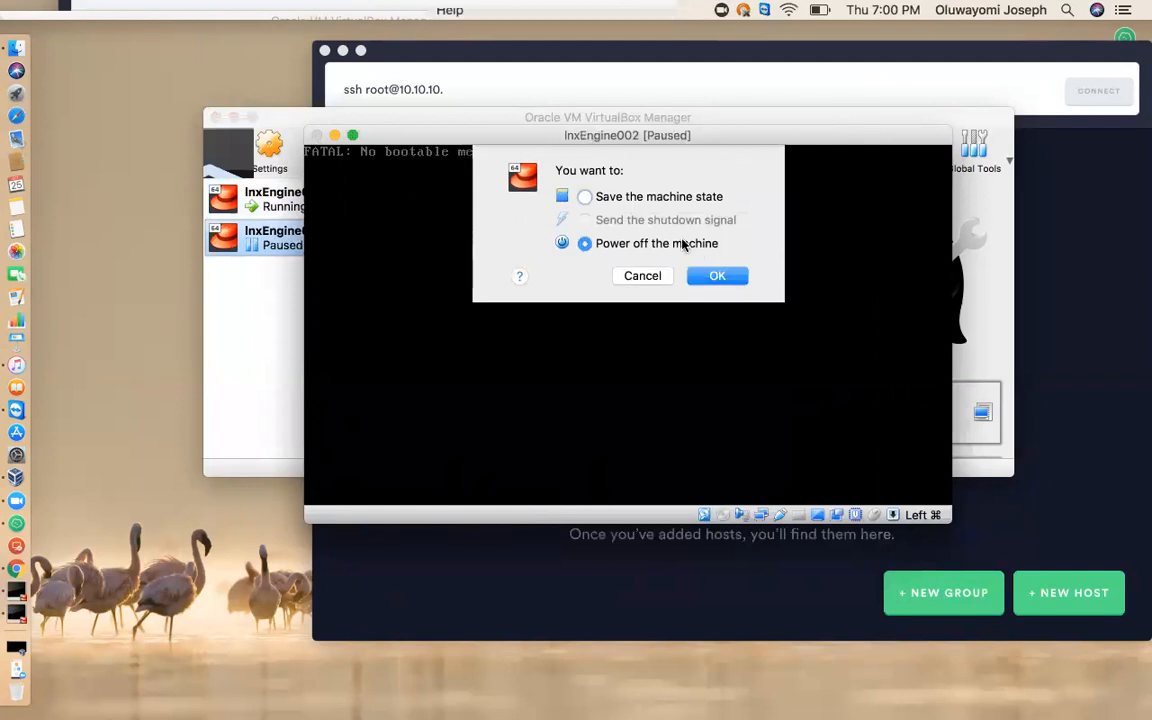
left_click(718, 277)
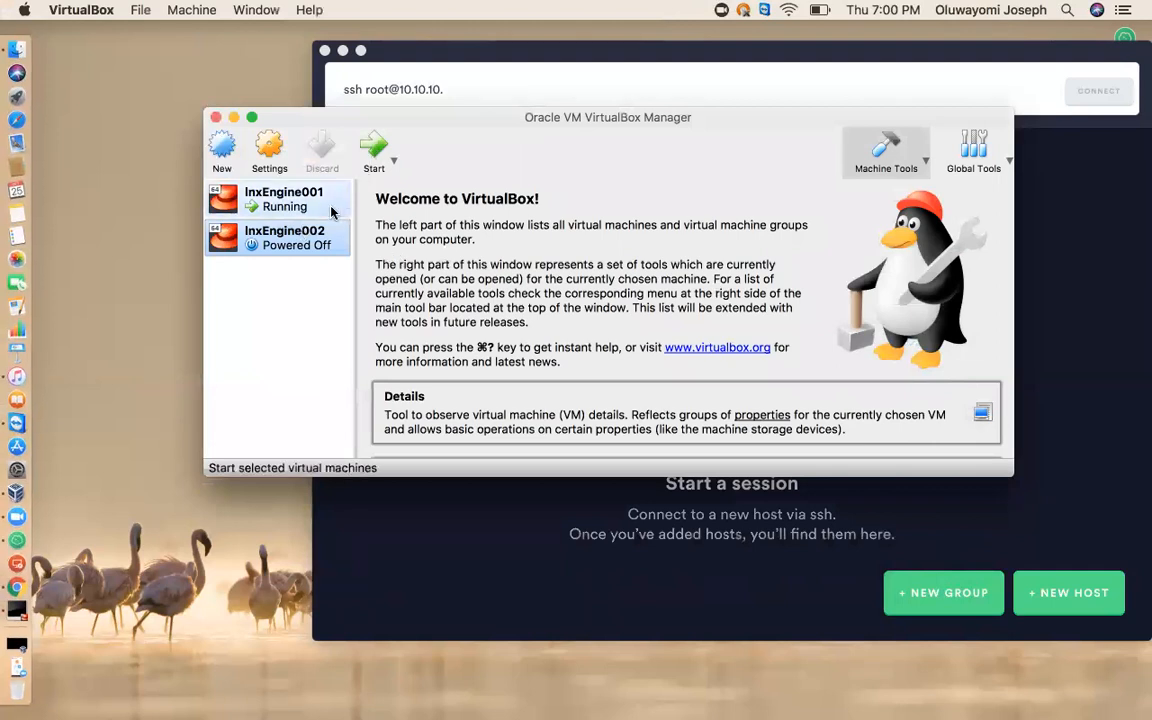
Start lnxEngine002 again, dismiss the keyboard capture notice, and power off the machine.
left_click(375, 147)
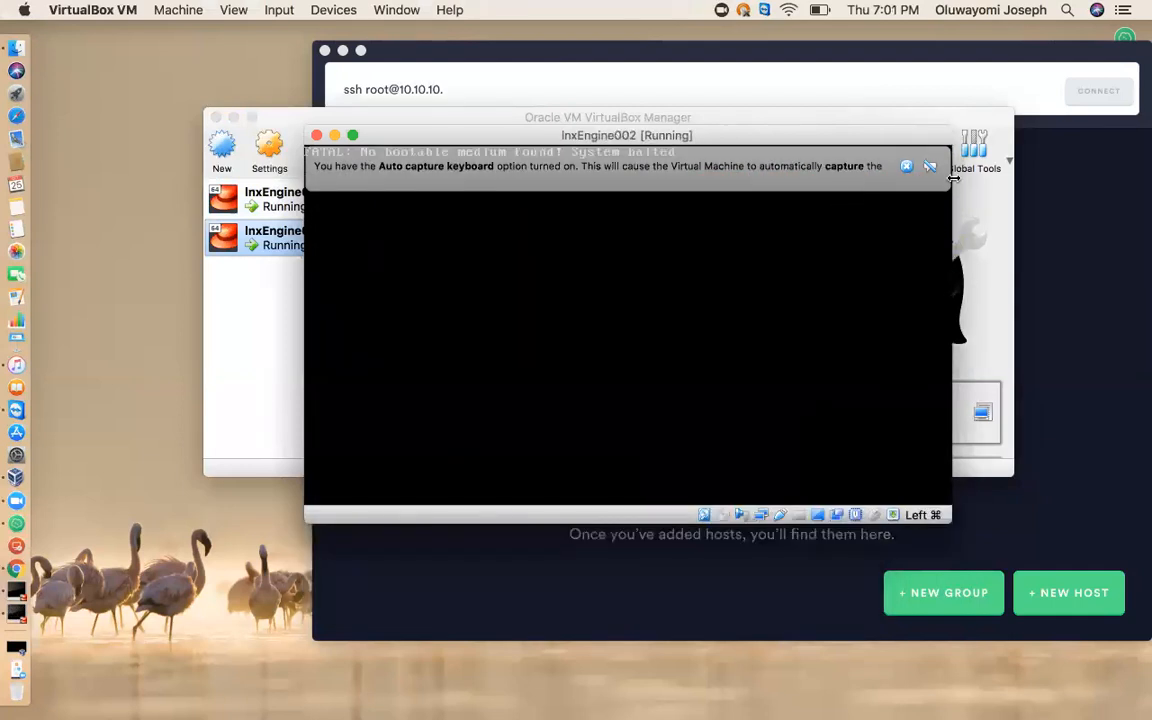
left_click(905, 166)
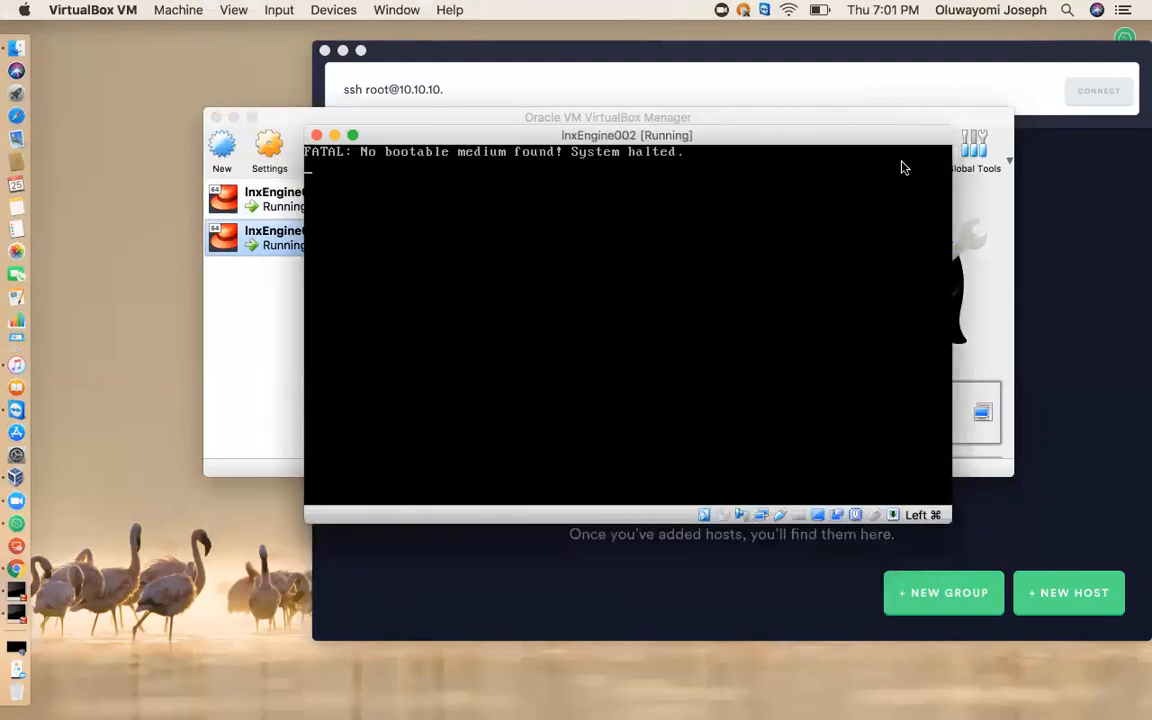
left_click(317, 136)
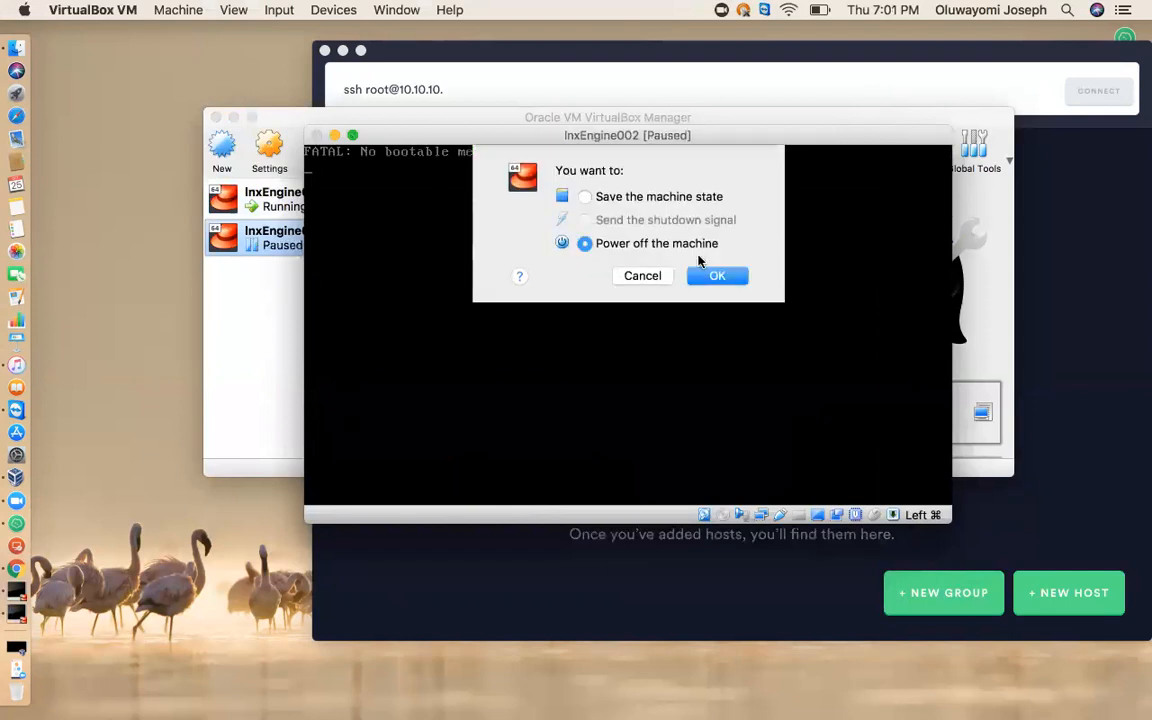
left_click(718, 276)
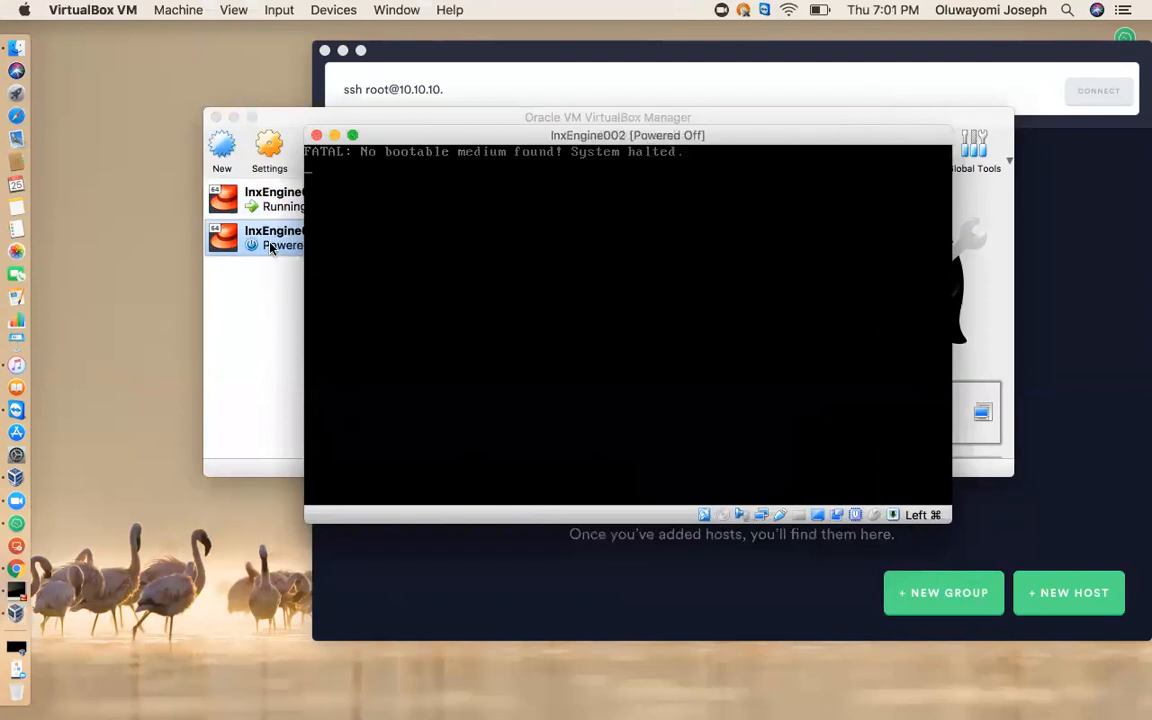
Remove the lnxEngine002 virtual machine and delete all of its files.
right_click(270, 247)
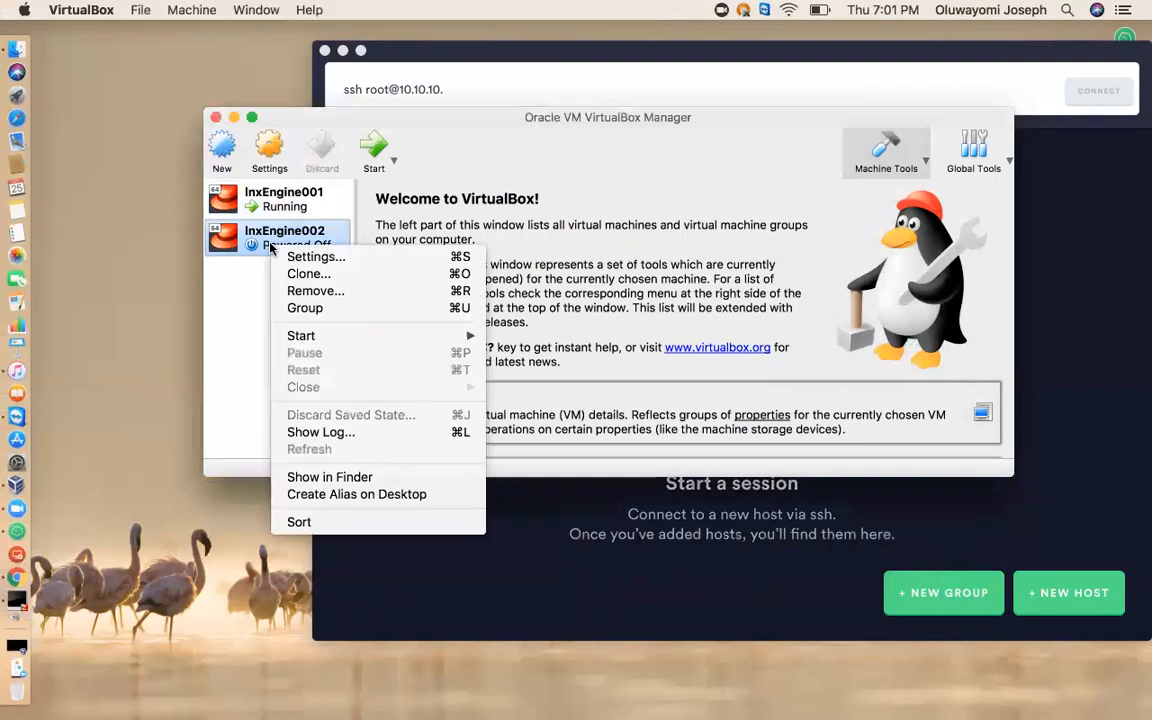
left_click(338, 287)
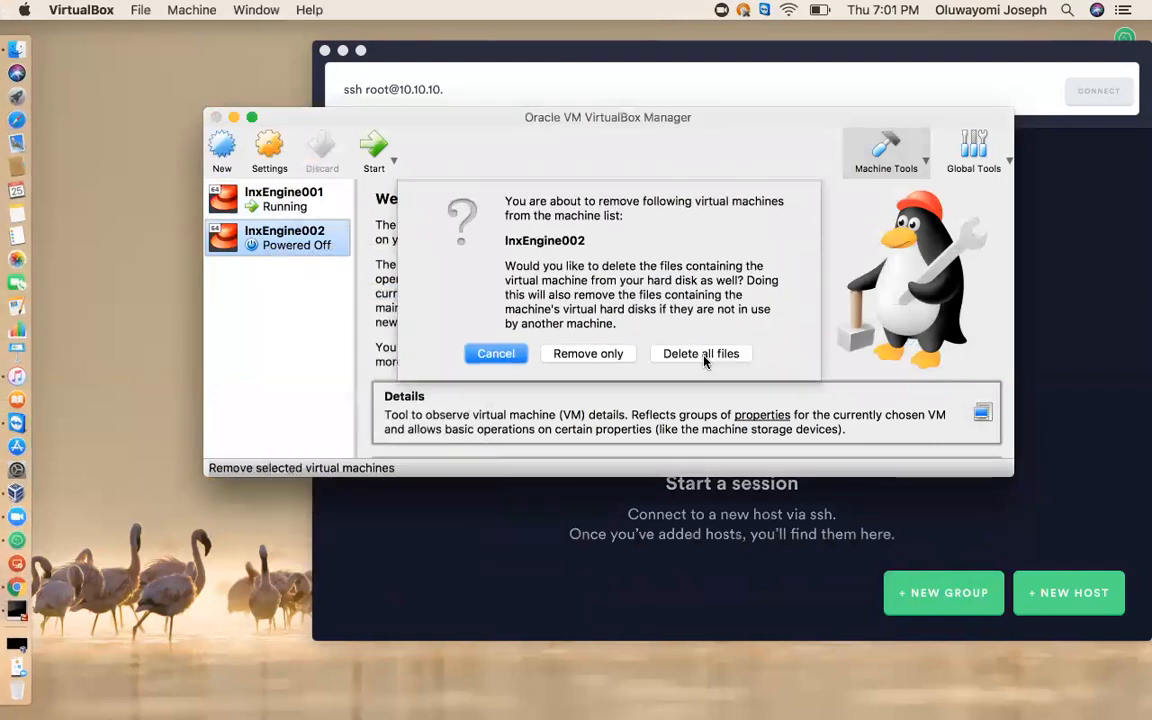
left_click(703, 357)
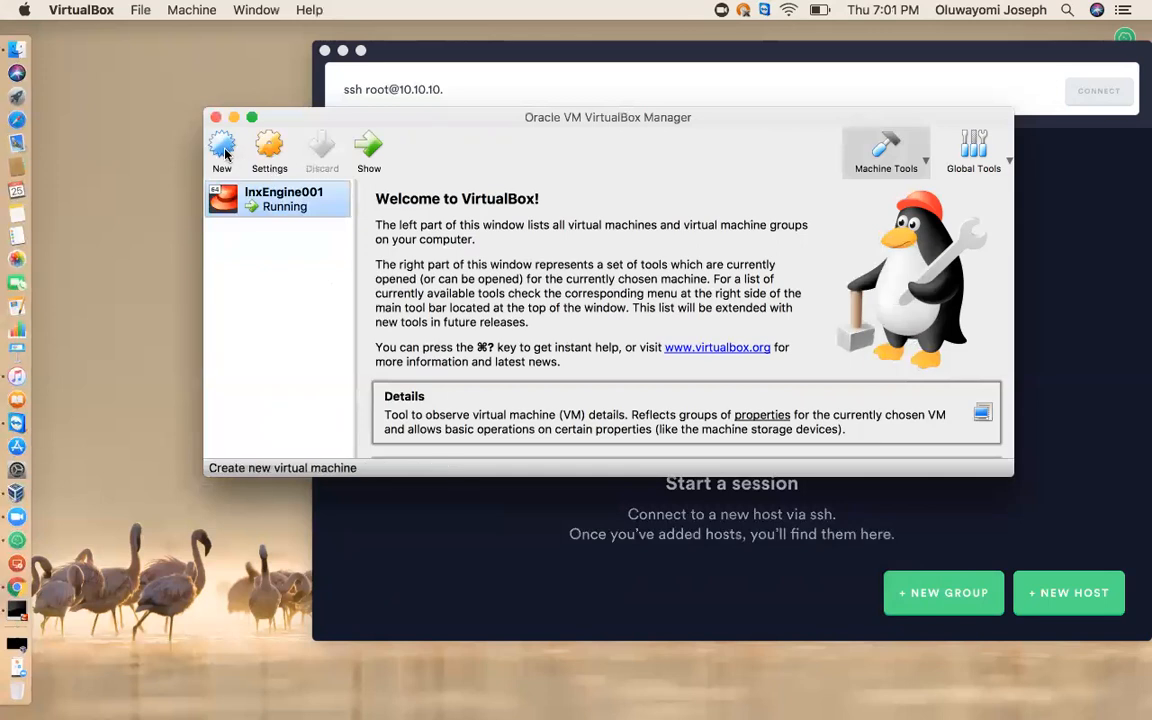
Begin a new virtual machine named lnxEngine002 with type Linux and version Red Hat (64-bit).
left_click(221, 150)
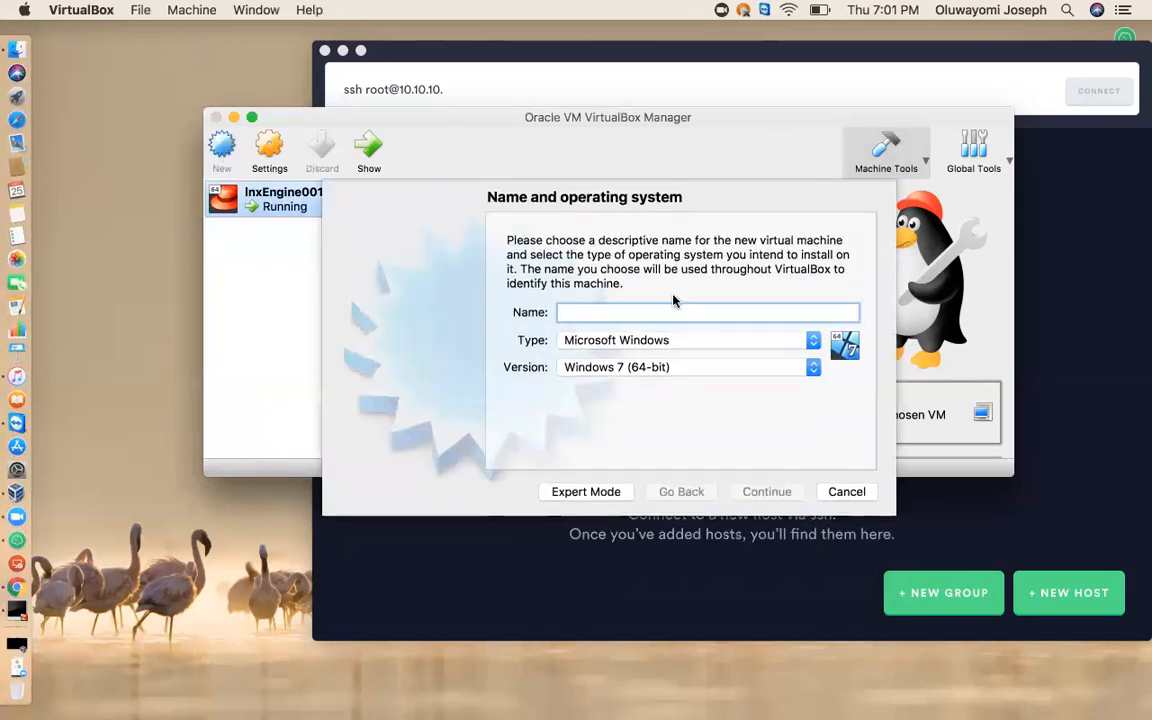
type("In")
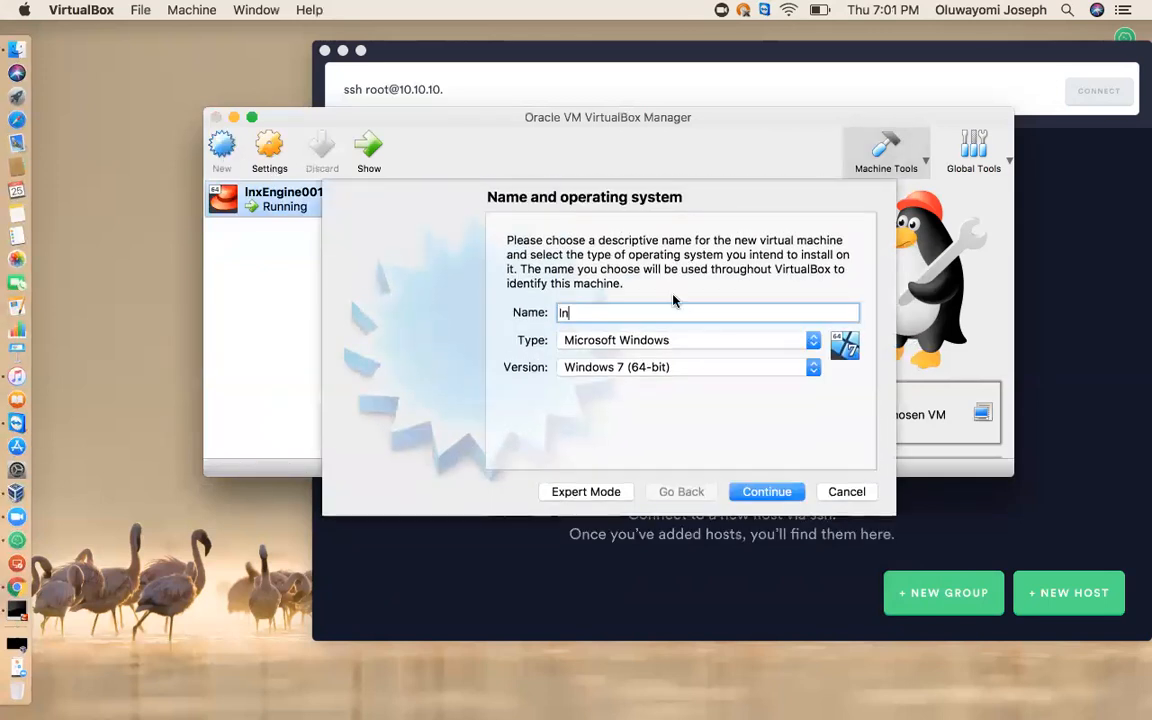
type("xEngine002")
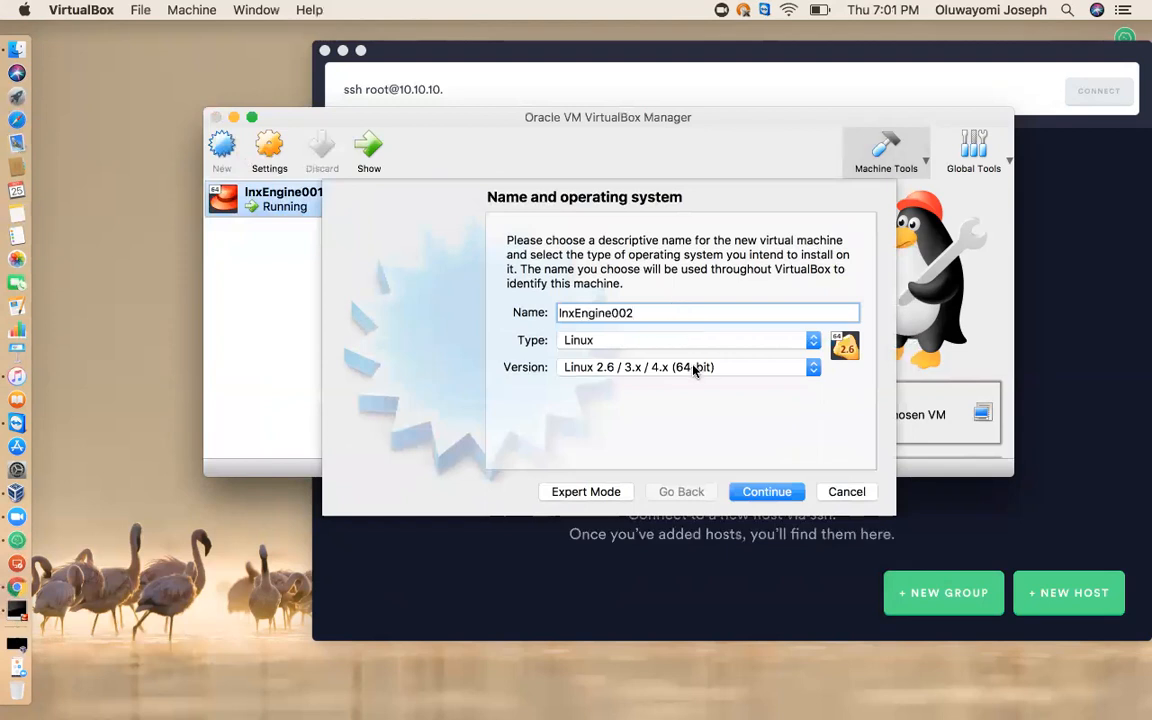
left_click(771, 366)
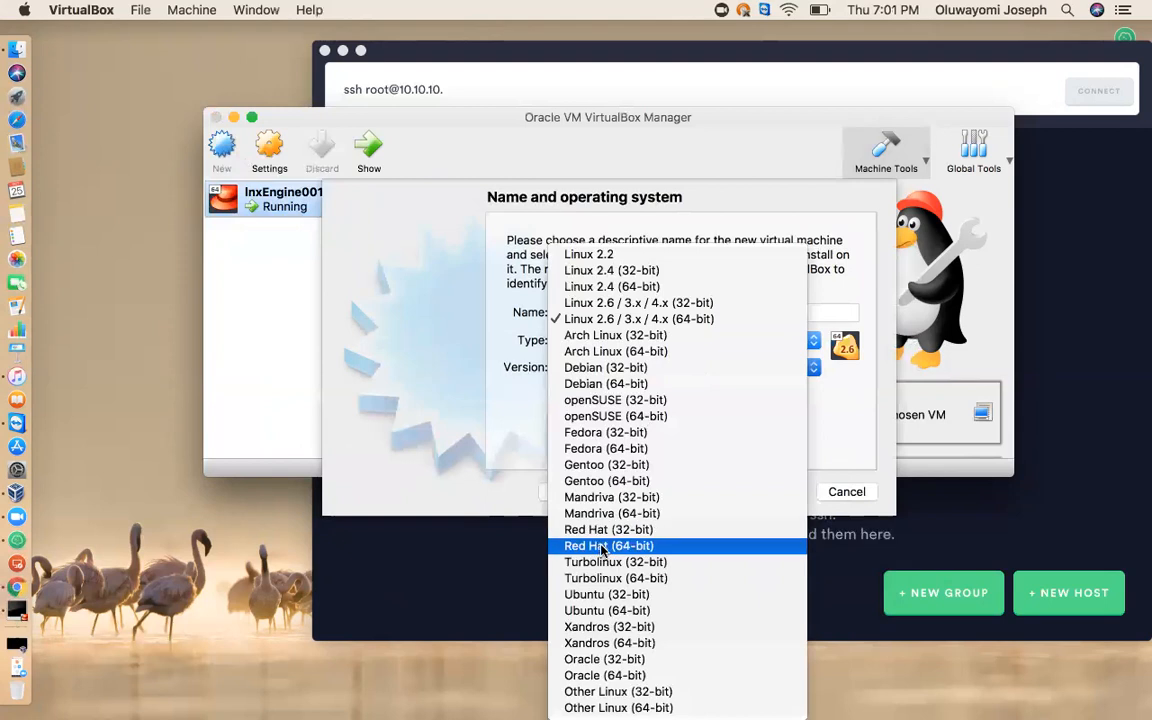
left_click(605, 545)
left_click(767, 492)
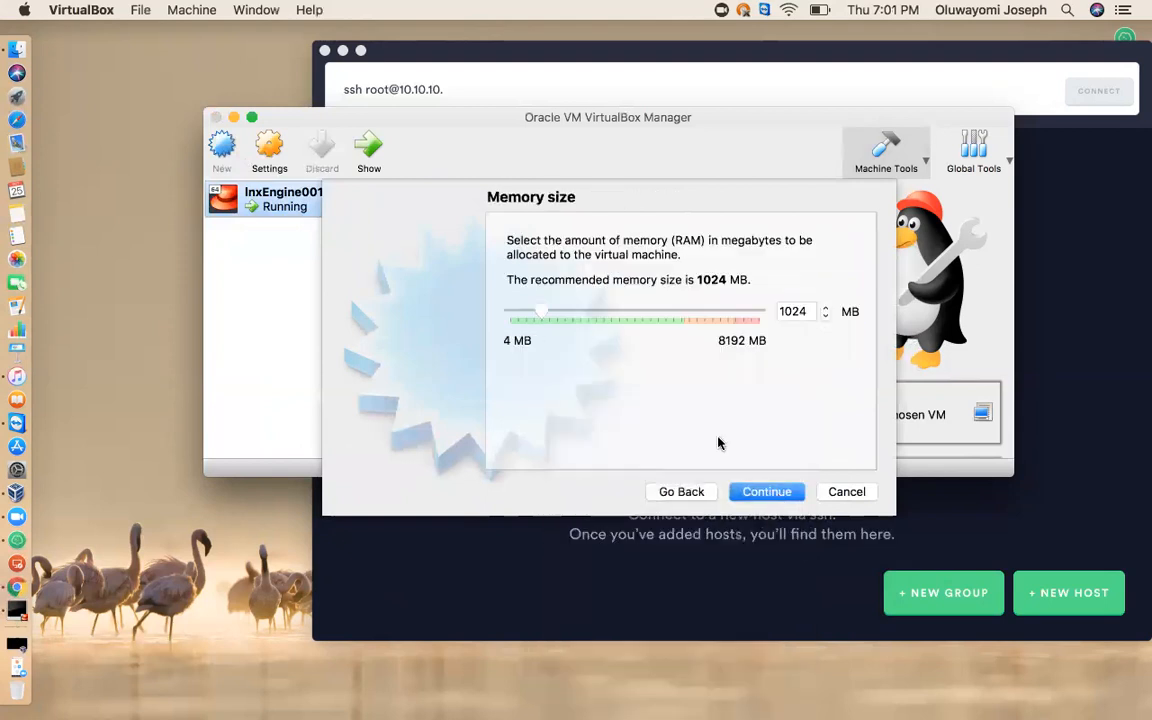
Accept 1024 MB of memory and create a dynamically allocated virtual hard disk of 8.00 GB for lnxEngine002.
left_click(766, 493)
left_click(773, 492)
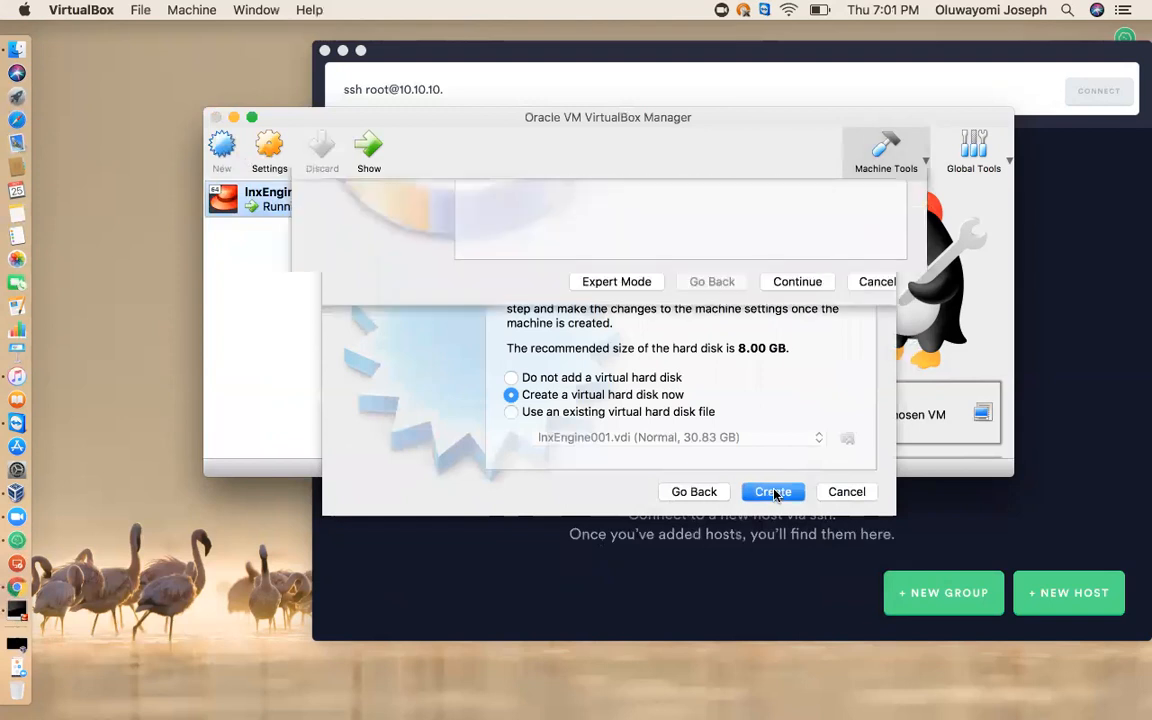
left_click(790, 557)
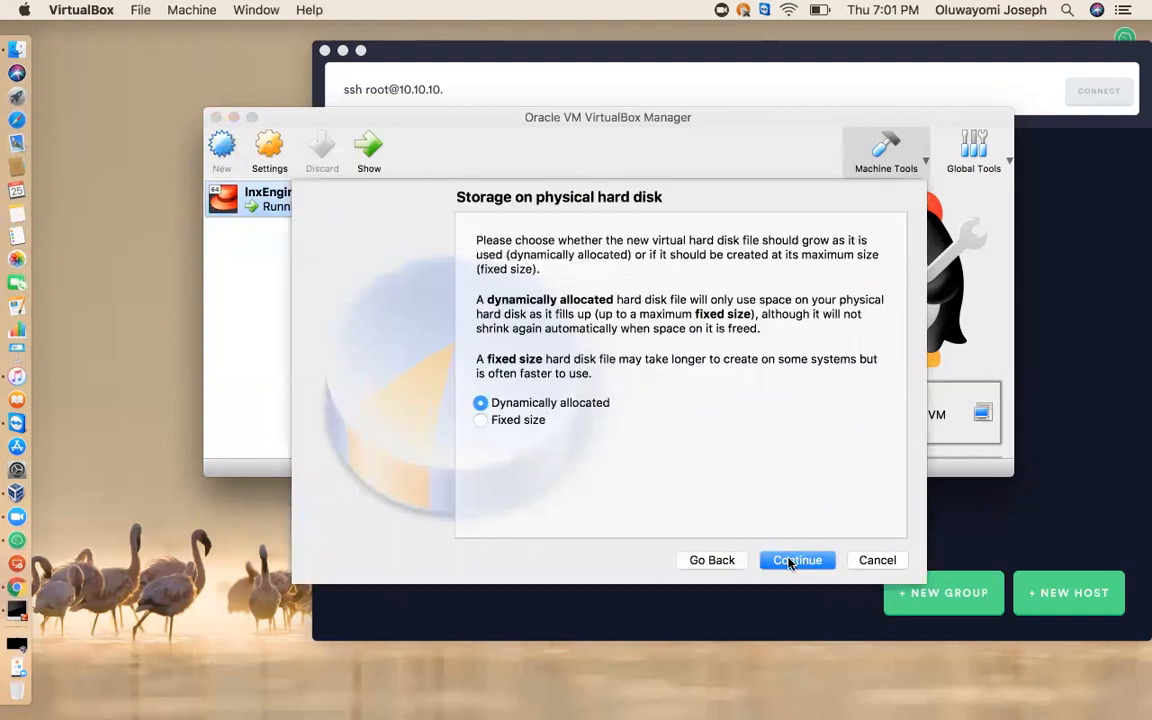
left_click(797, 560)
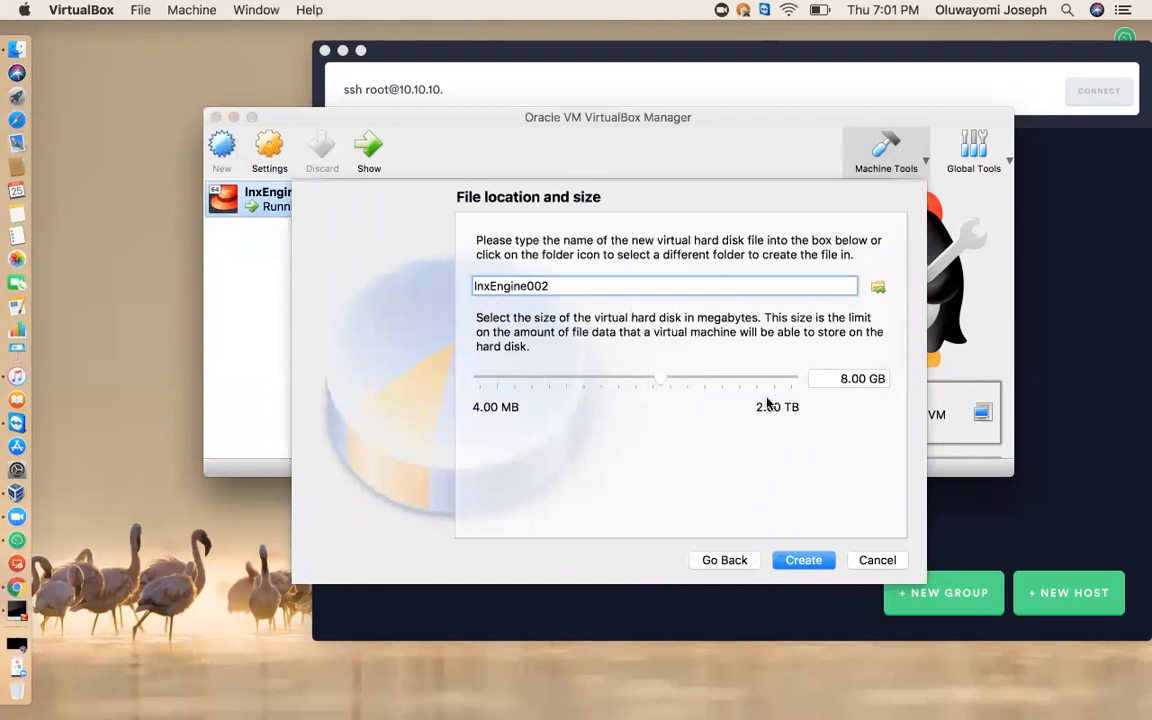
left_click(800, 563)
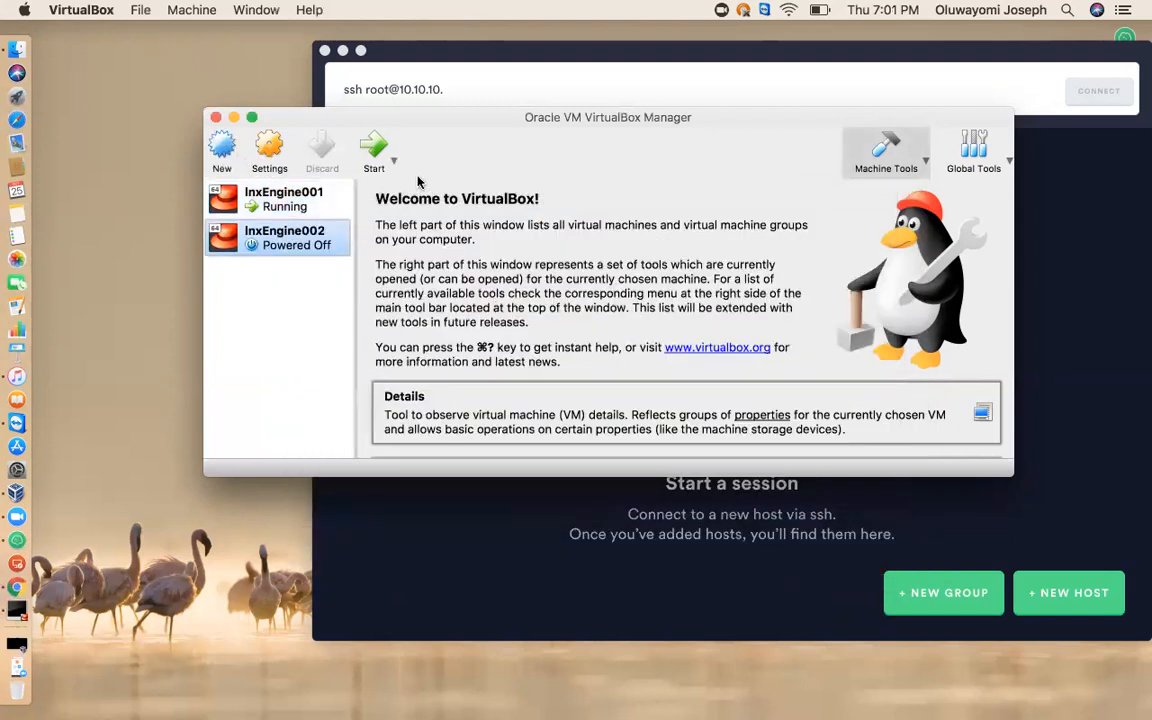
Start lnxEngine002 and browse the Desktop's Iso_Doc folder and Documents for a startup disk image.
left_click(369, 150)
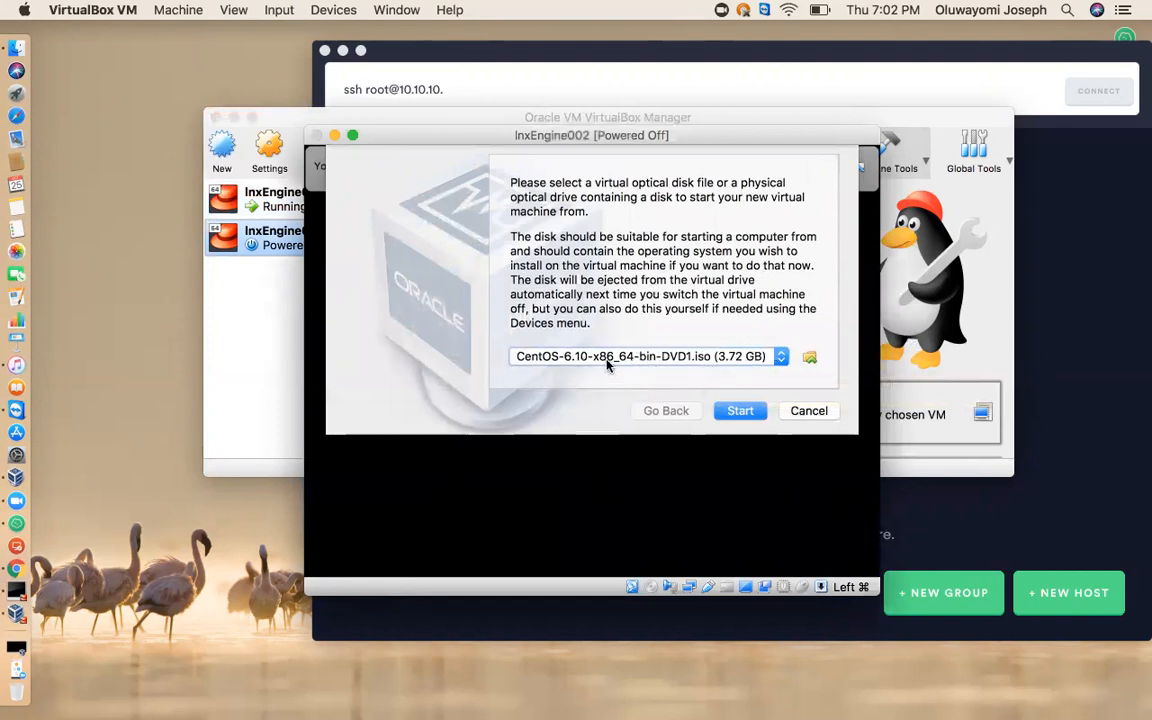
left_click(810, 358)
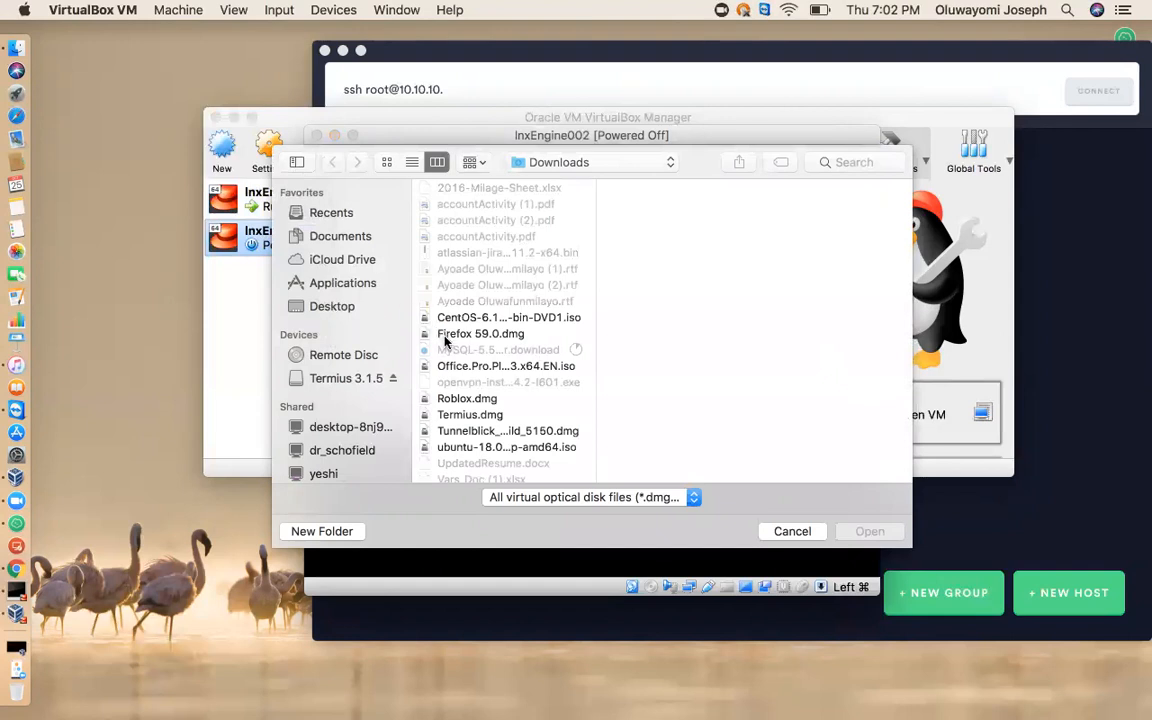
left_click(580, 163)
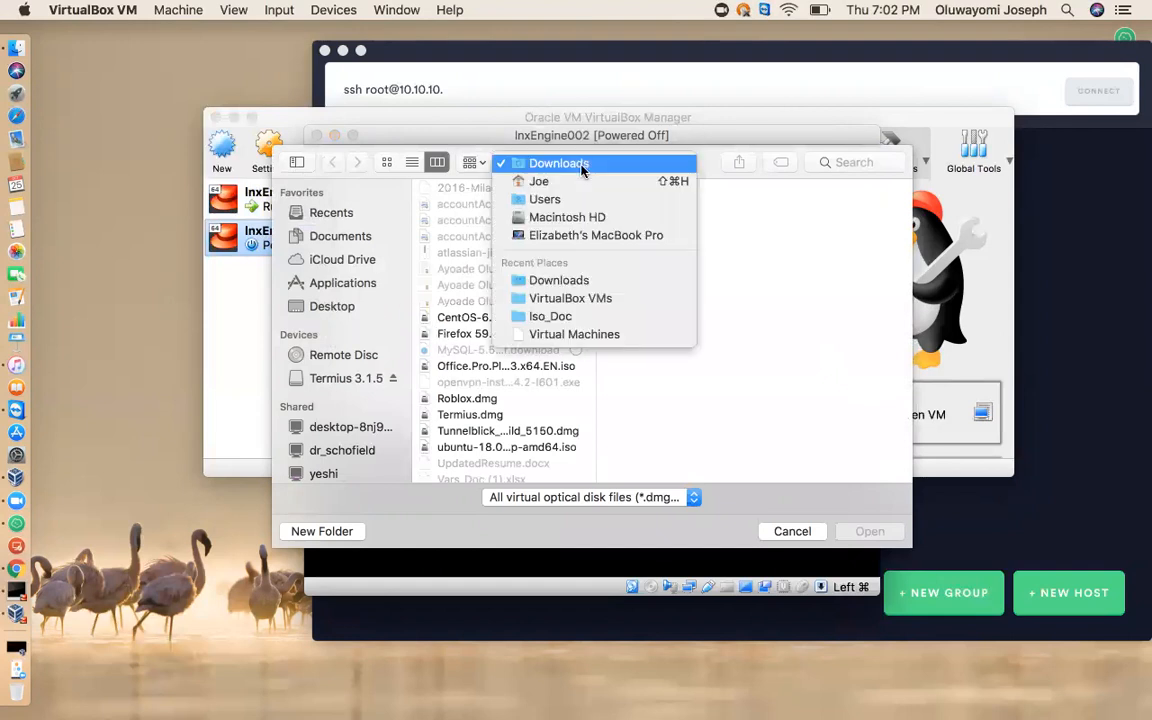
left_click(337, 310)
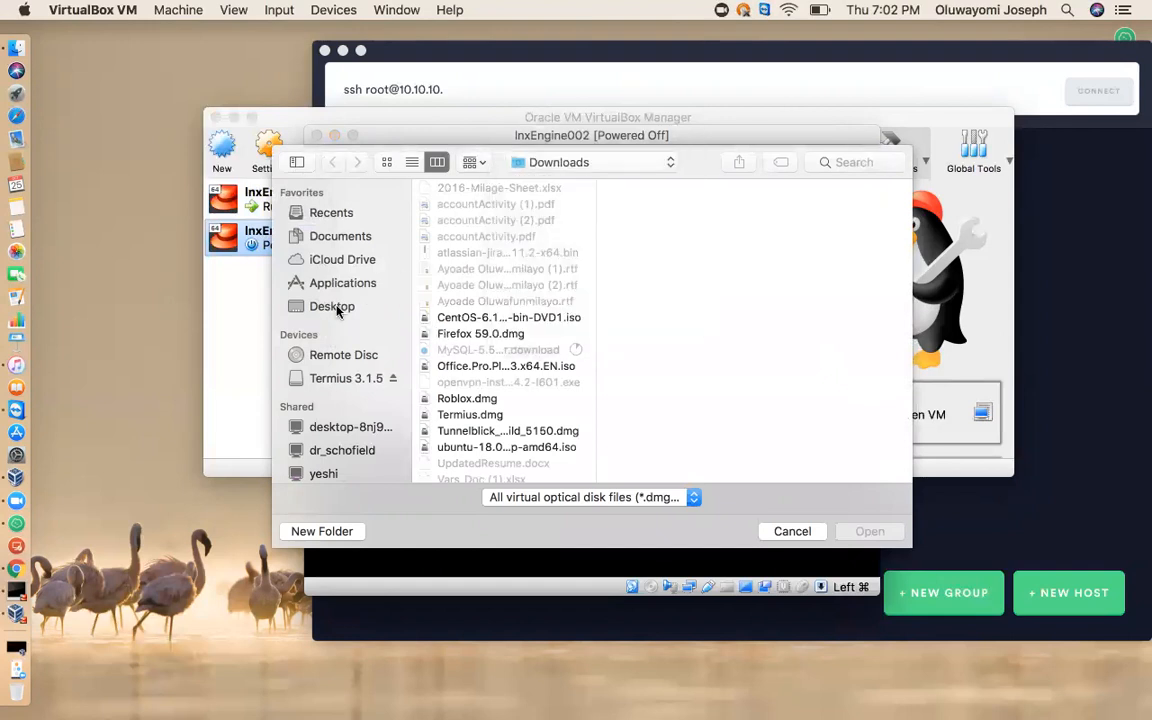
left_click(337, 310)
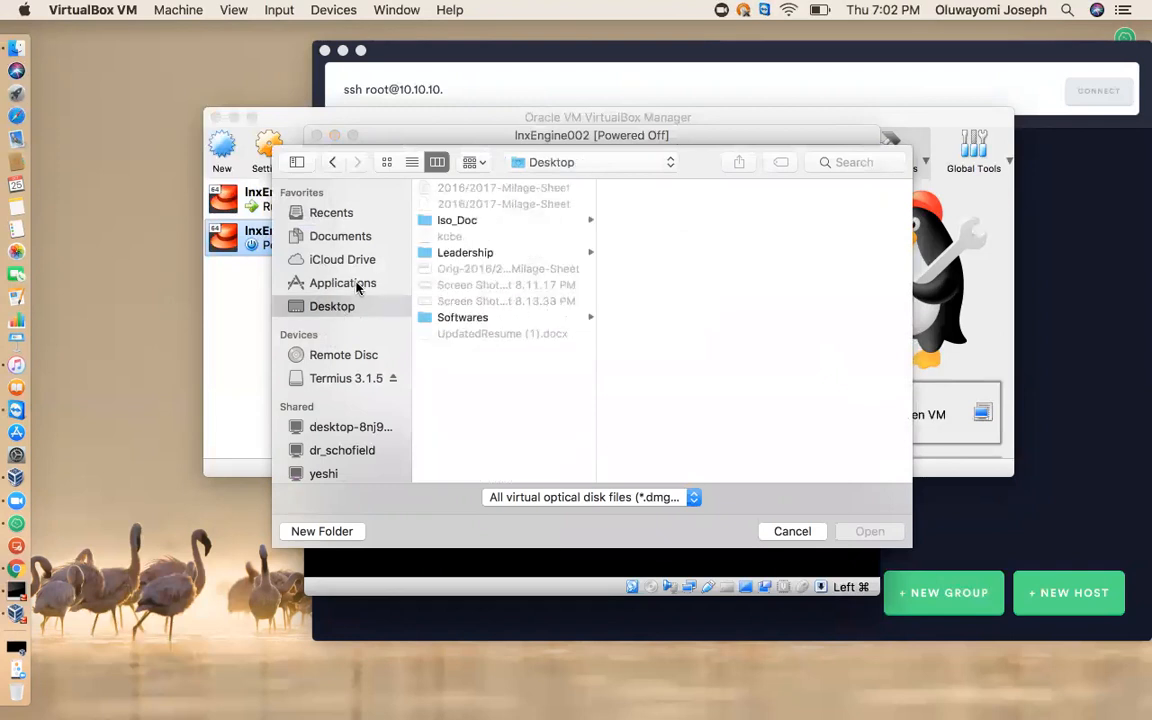
left_click(456, 221)
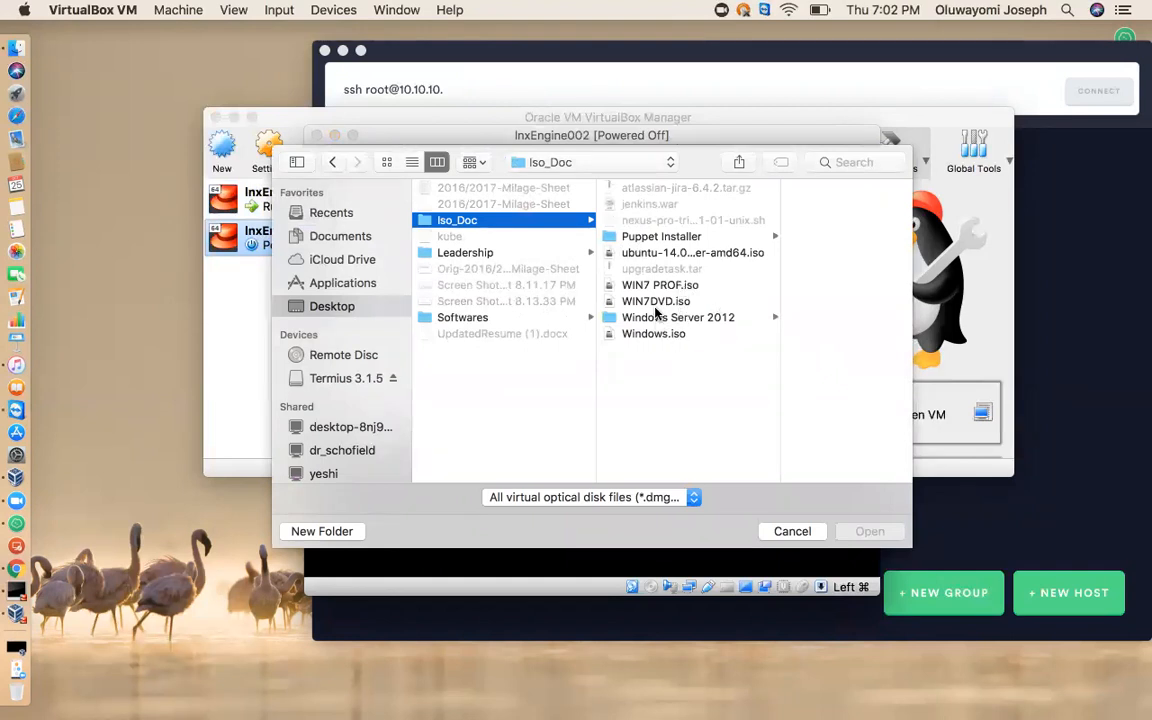
left_click(335, 239)
Choose CentOS-6.10-x86_64-bin-DVD1.iso from Downloads as the startup disk and boot the virtual machine from it.
left_click(527, 162)
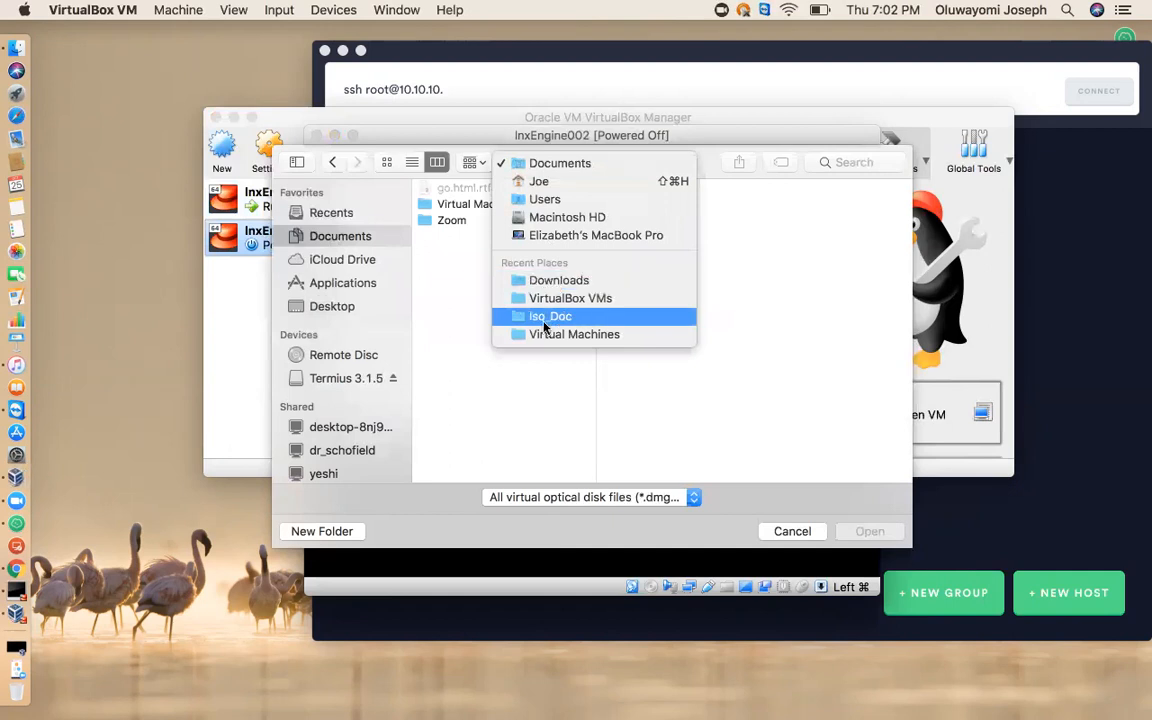
left_click(553, 281)
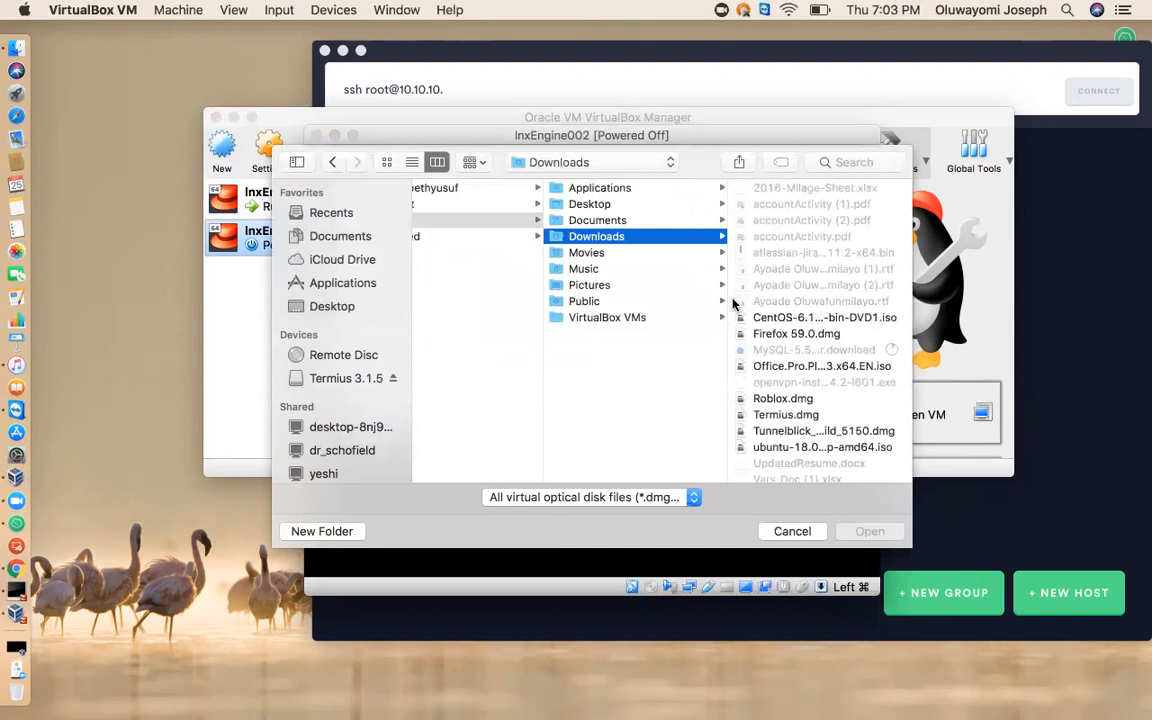
left_click_drag(726, 303, 599, 302)
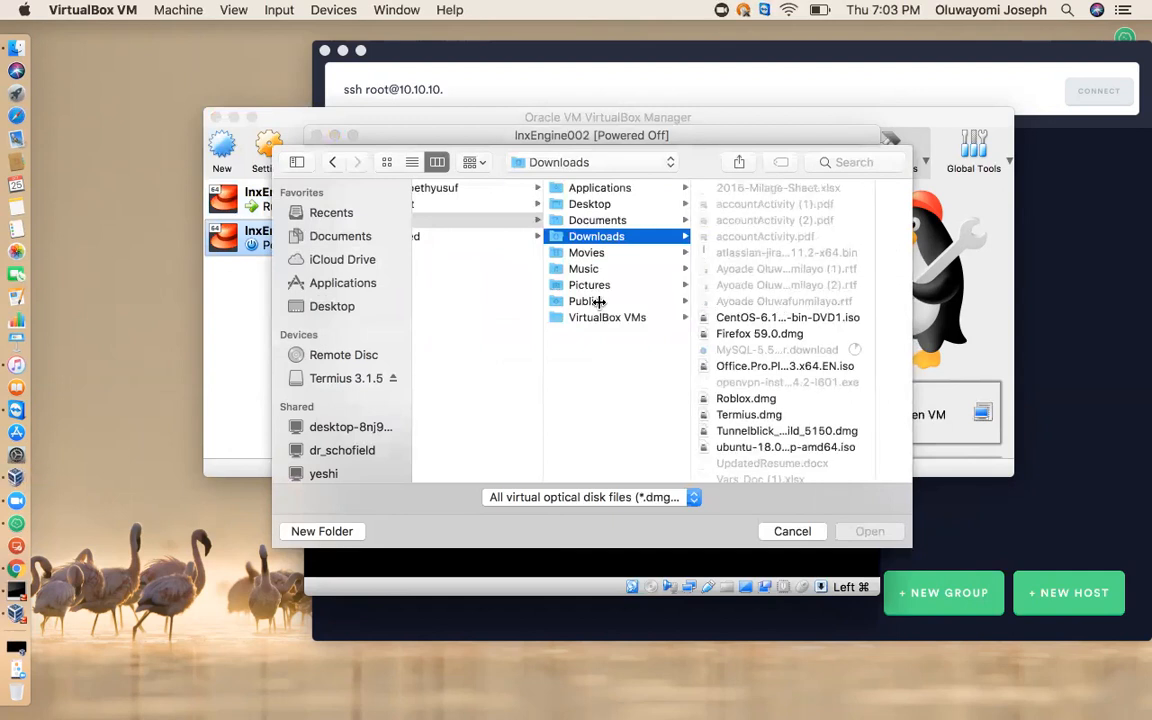
double_click(770, 317)
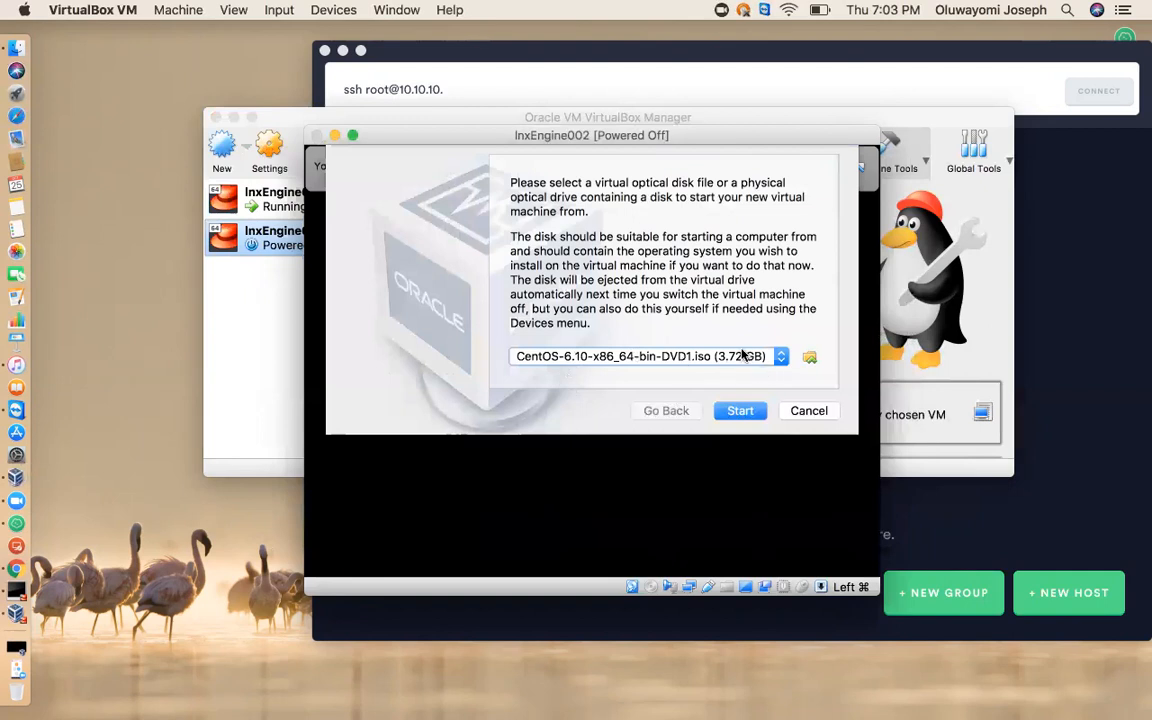
left_click(740, 410)
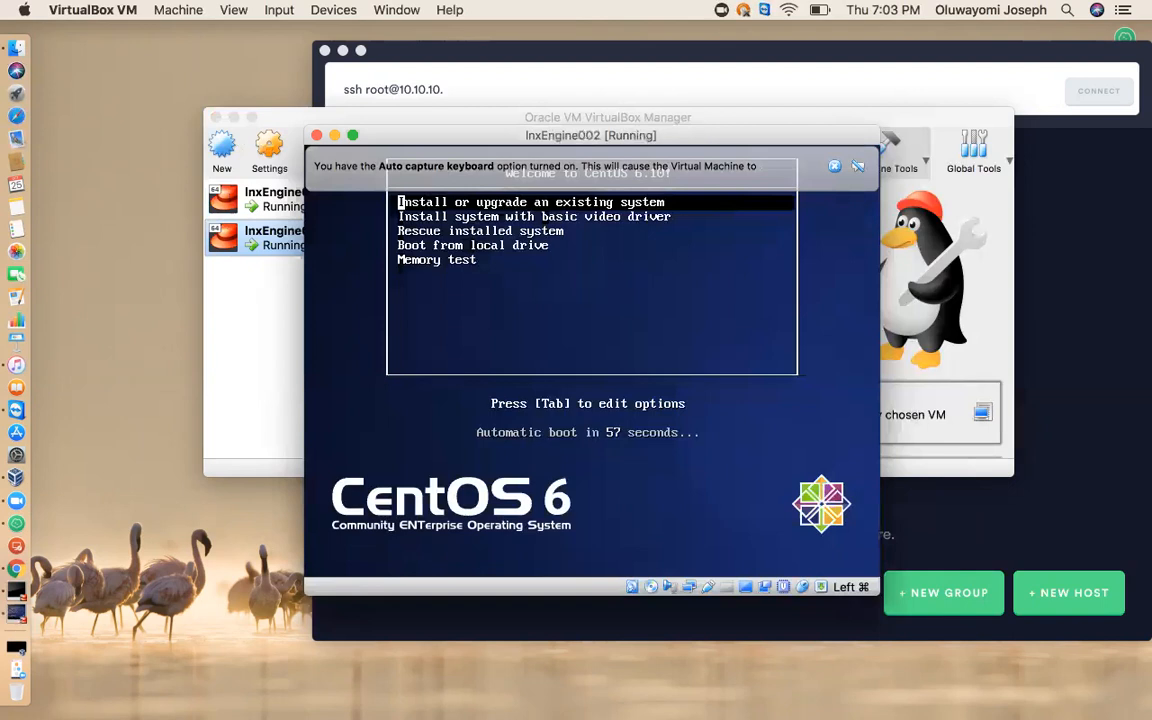
Launch the install or upgrade of an existing system, dismiss the VirtualBox notices, and skip the media test.
key("Return")
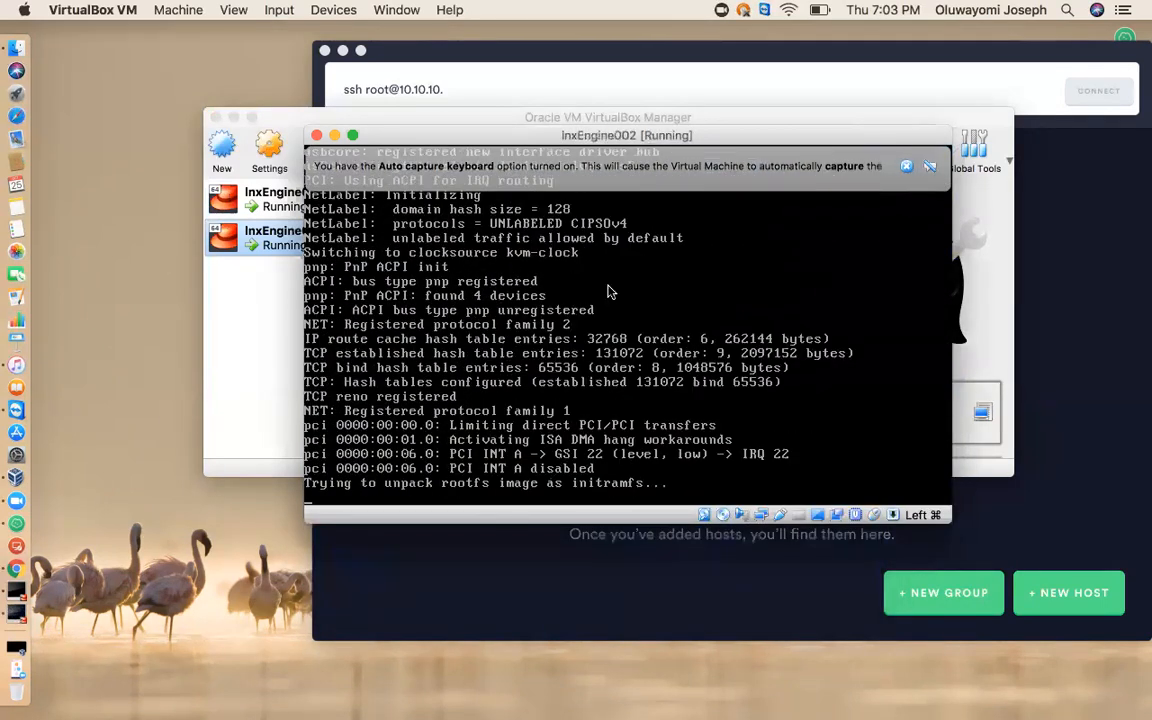
left_click(906, 166)
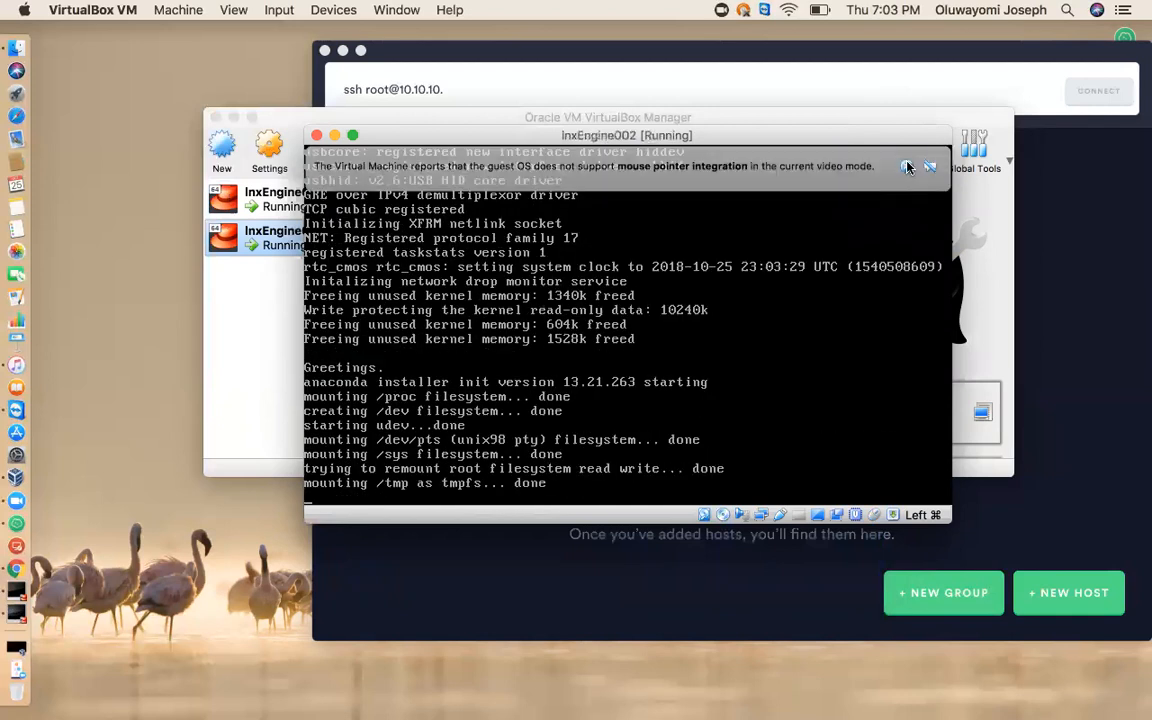
left_click(907, 167)
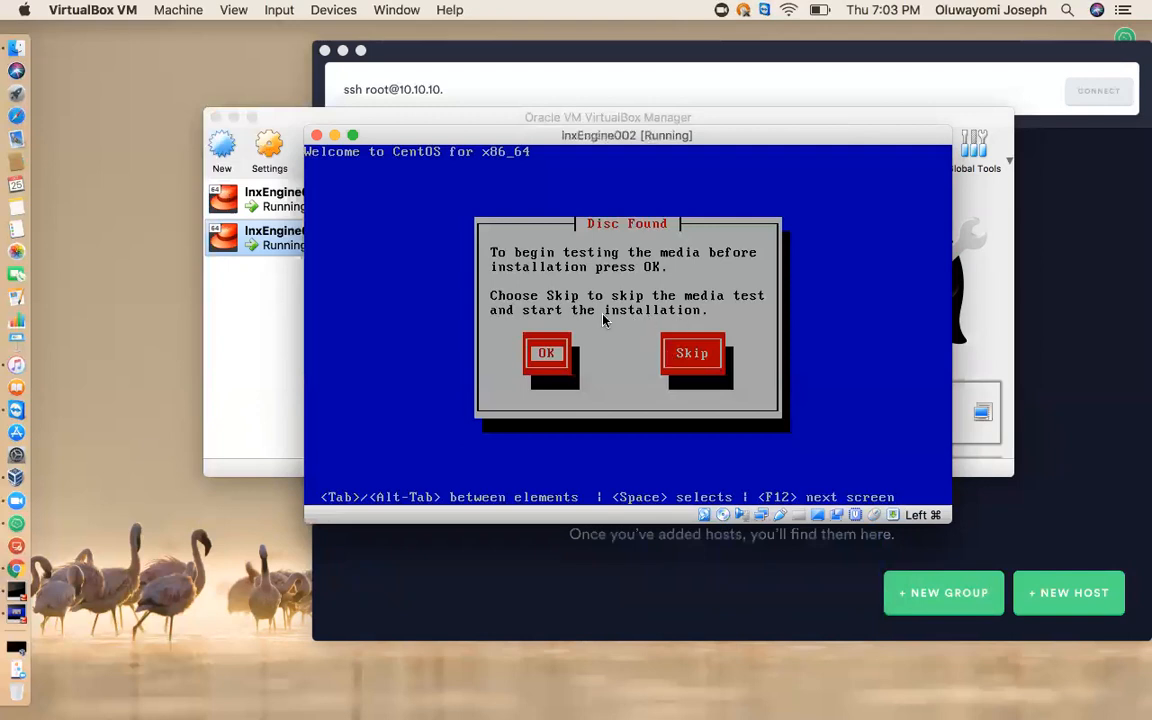
key("Tab")
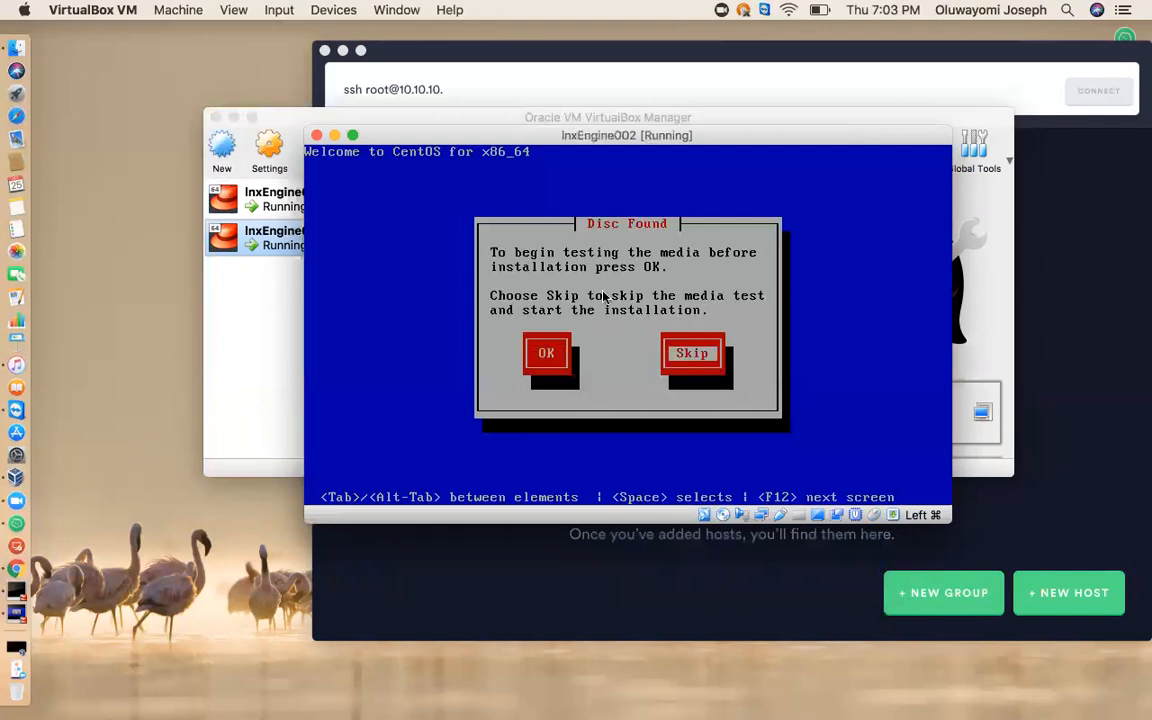
key("Return")
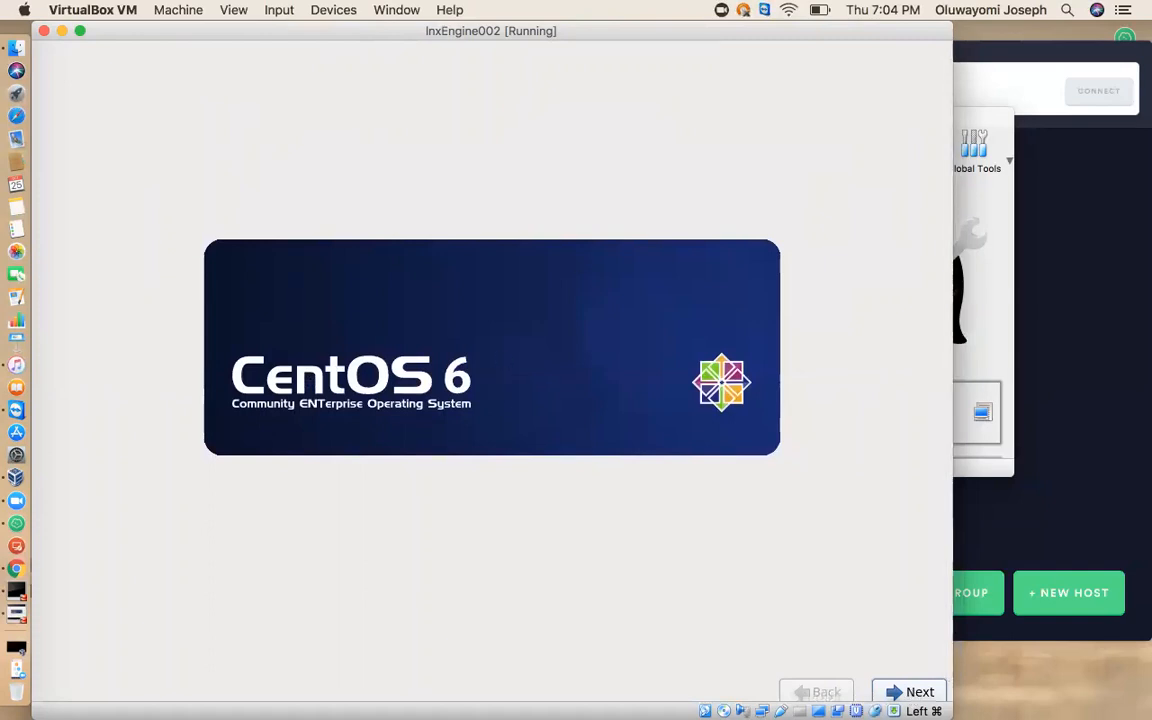
Proceed past the CentOS welcome screen and accept English as the installation language and U.S. English as the keyboard.
left_click(915, 692)
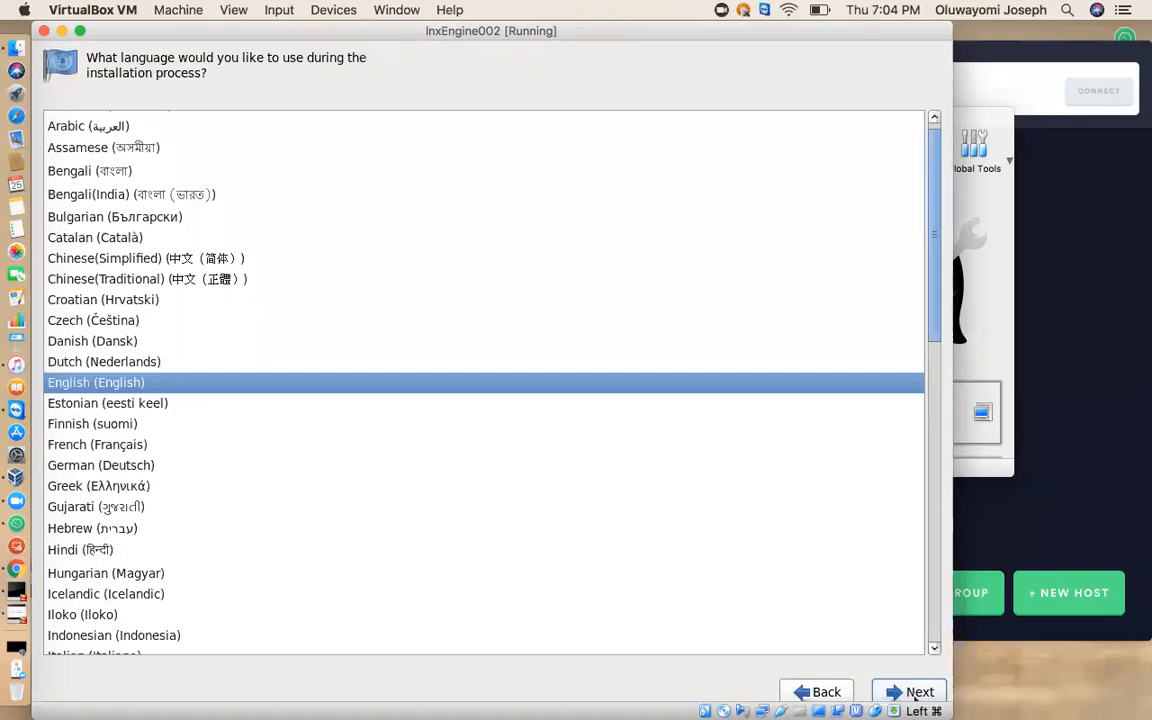
left_click(912, 692)
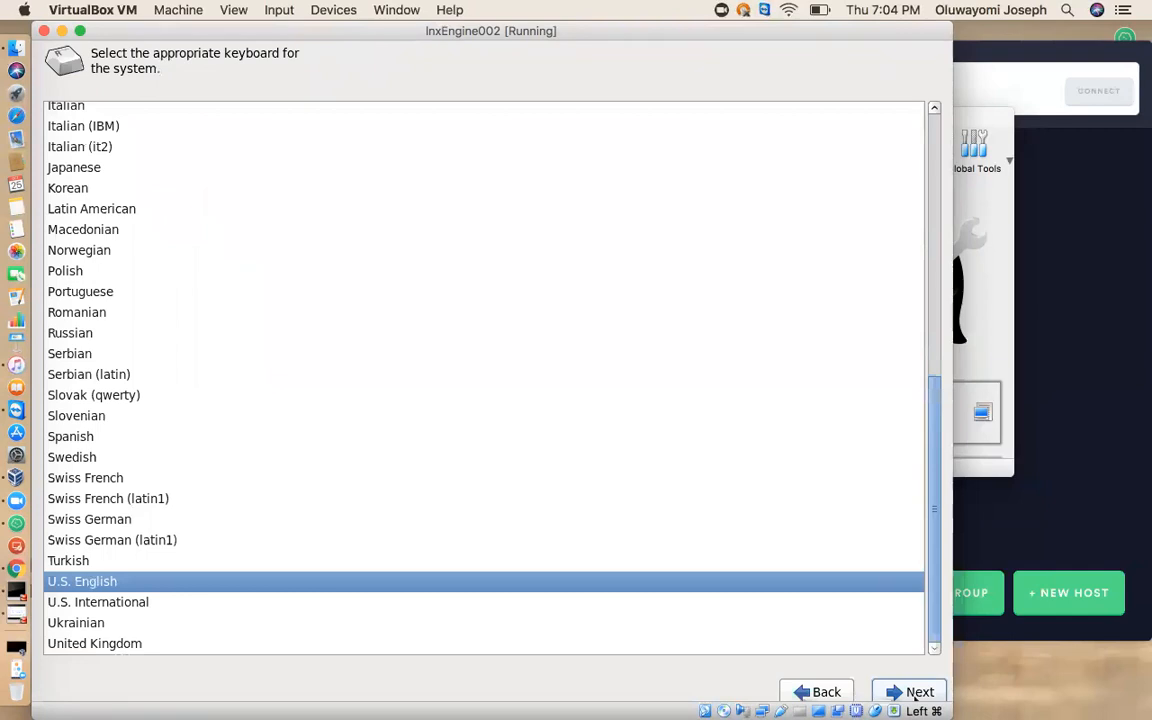
left_click(913, 692)
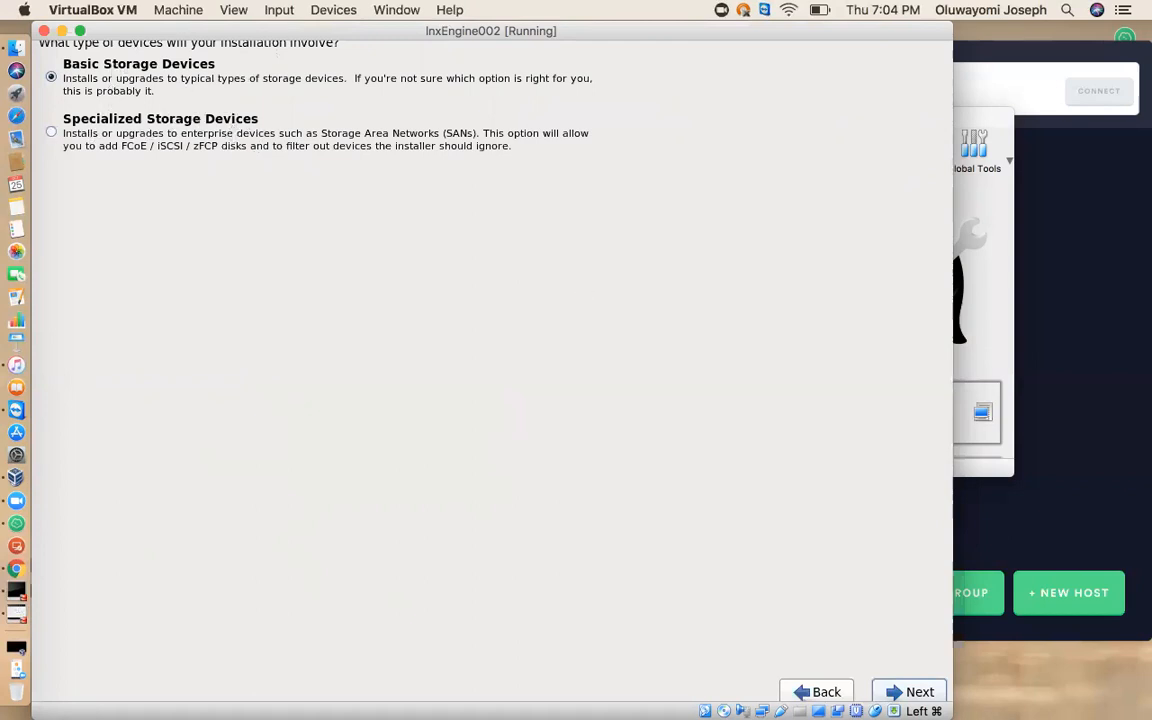
Continue with basic storage devices, discard any data on the virtual hard disk, and set the hostname to lnxEngine002.
left_click(913, 692)
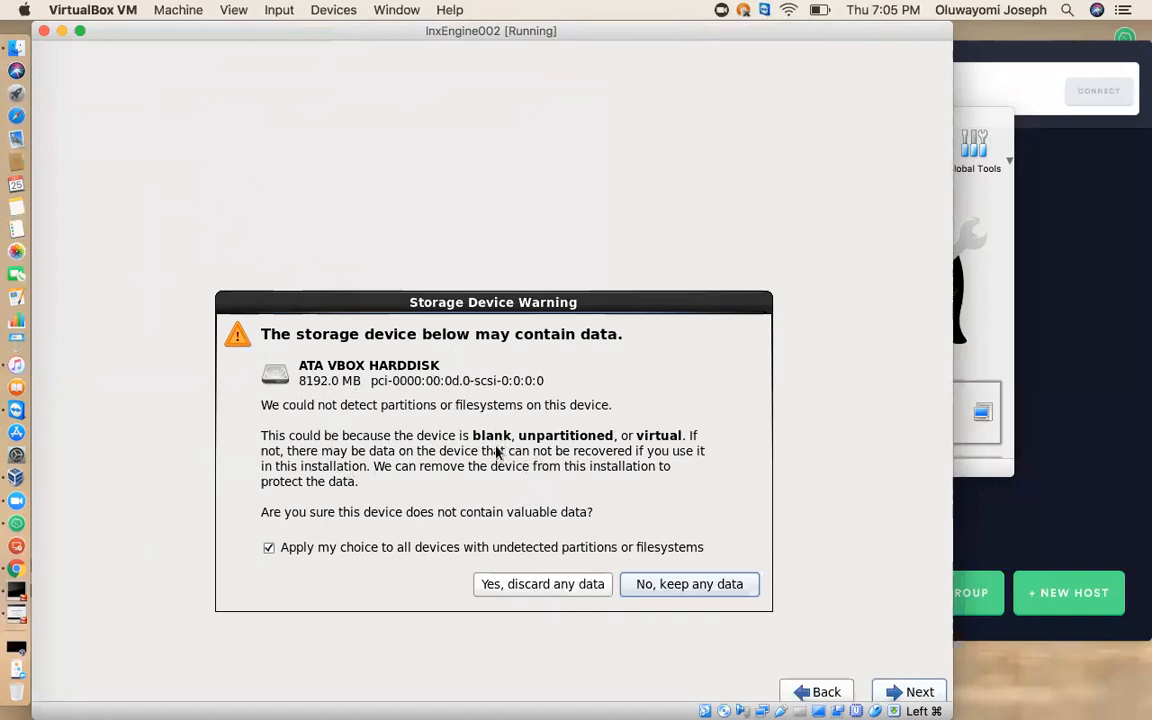
left_click(507, 589)
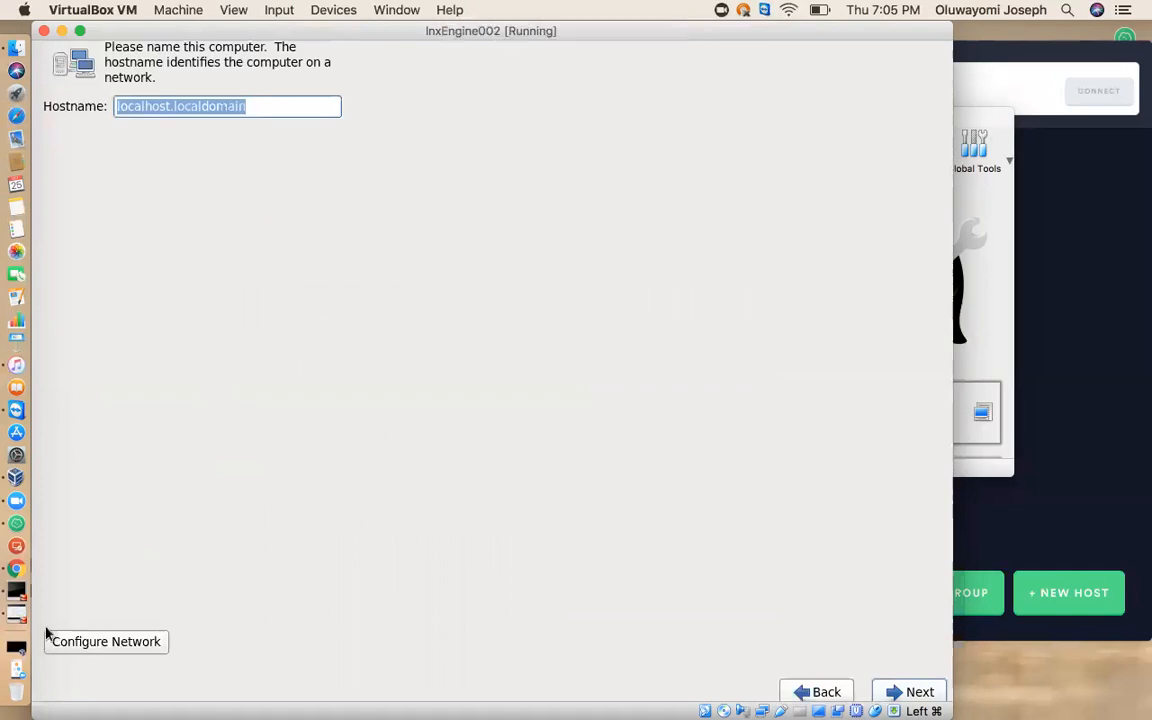
type("Inx")
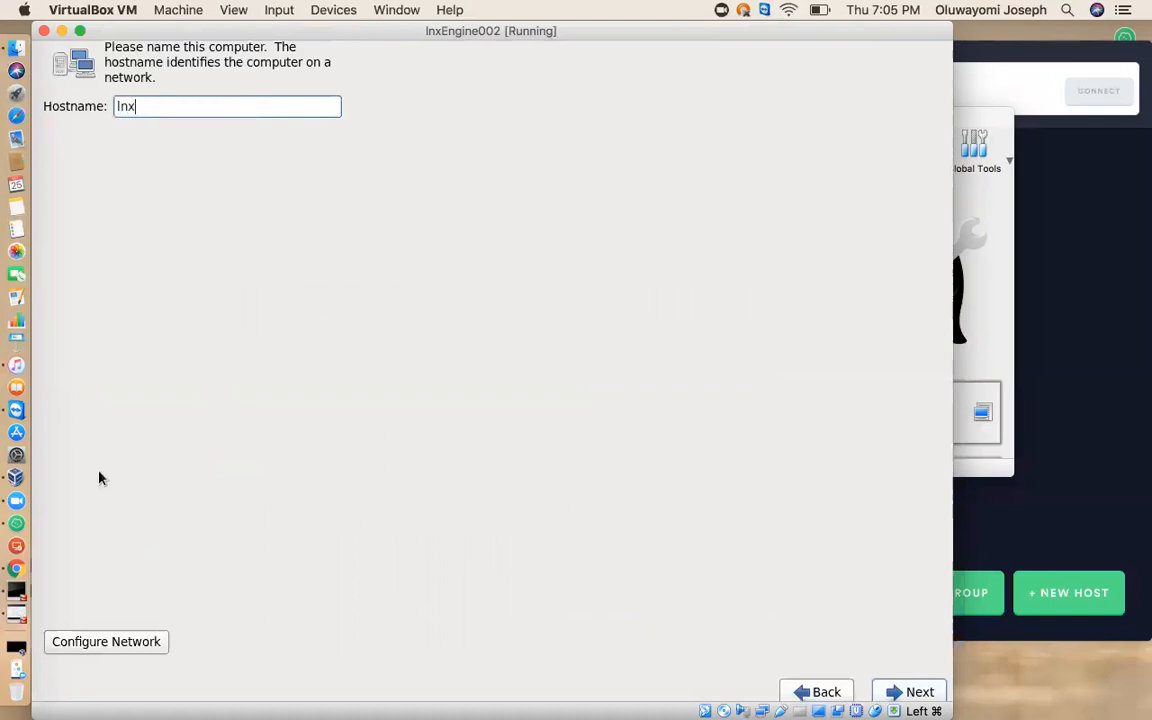
type("Engine002")
left_click(906, 691)
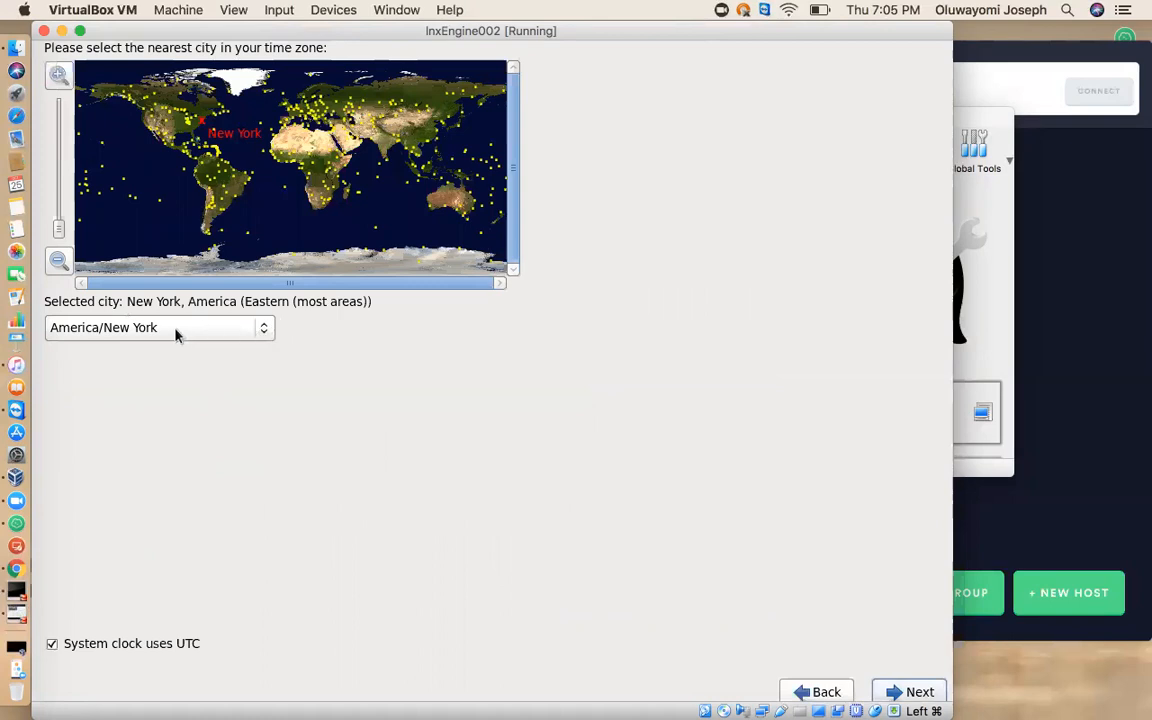
Accept the America/New York time zone, then enter and confirm the root password, using it despite the weak-password warning.
left_click(928, 693)
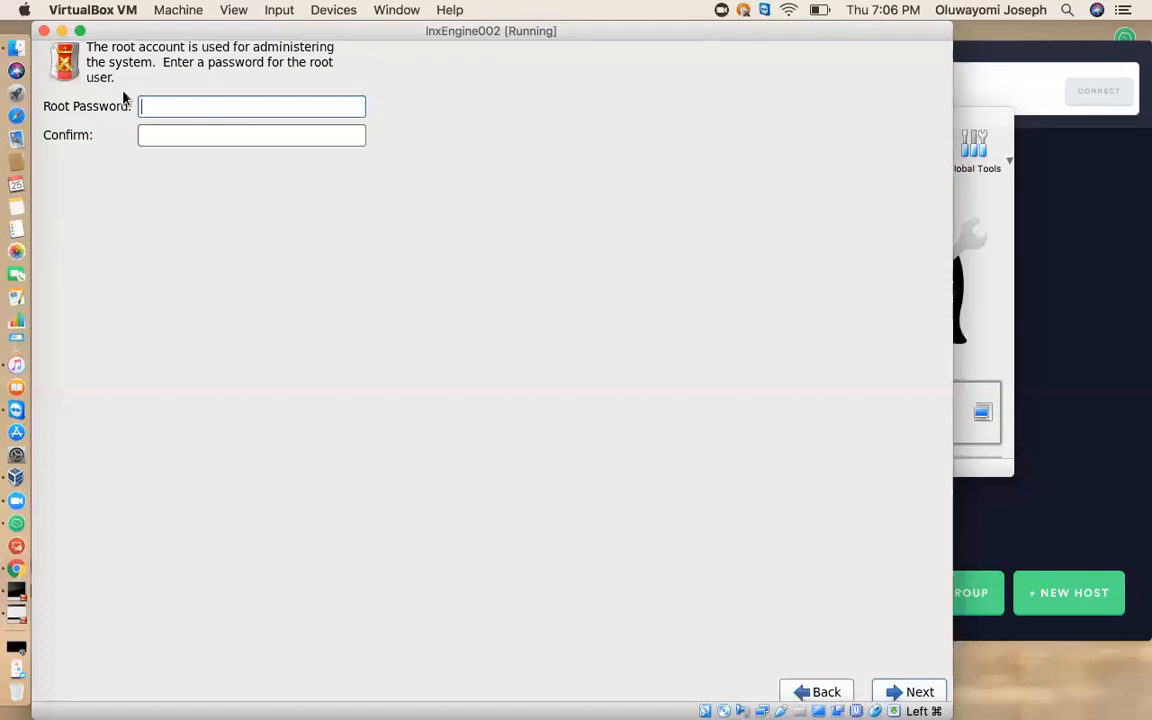
type("••••••••")
key("Tab")
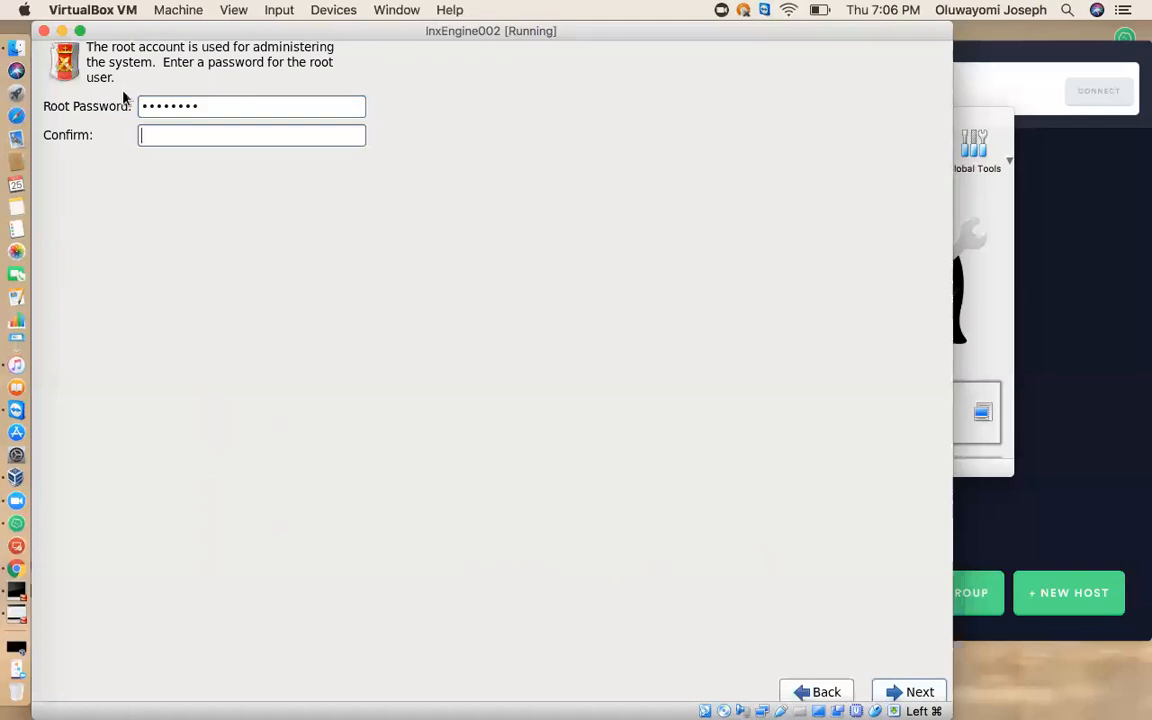
type("••••••••")
left_click(916, 693)
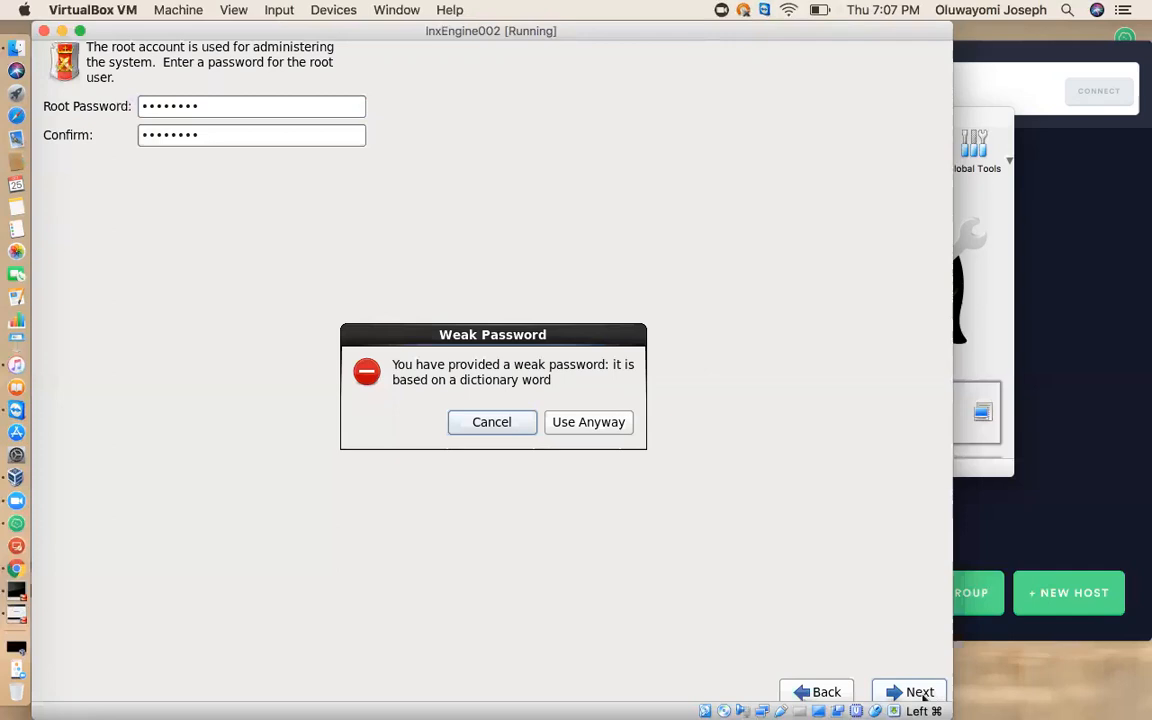
left_click(588, 422)
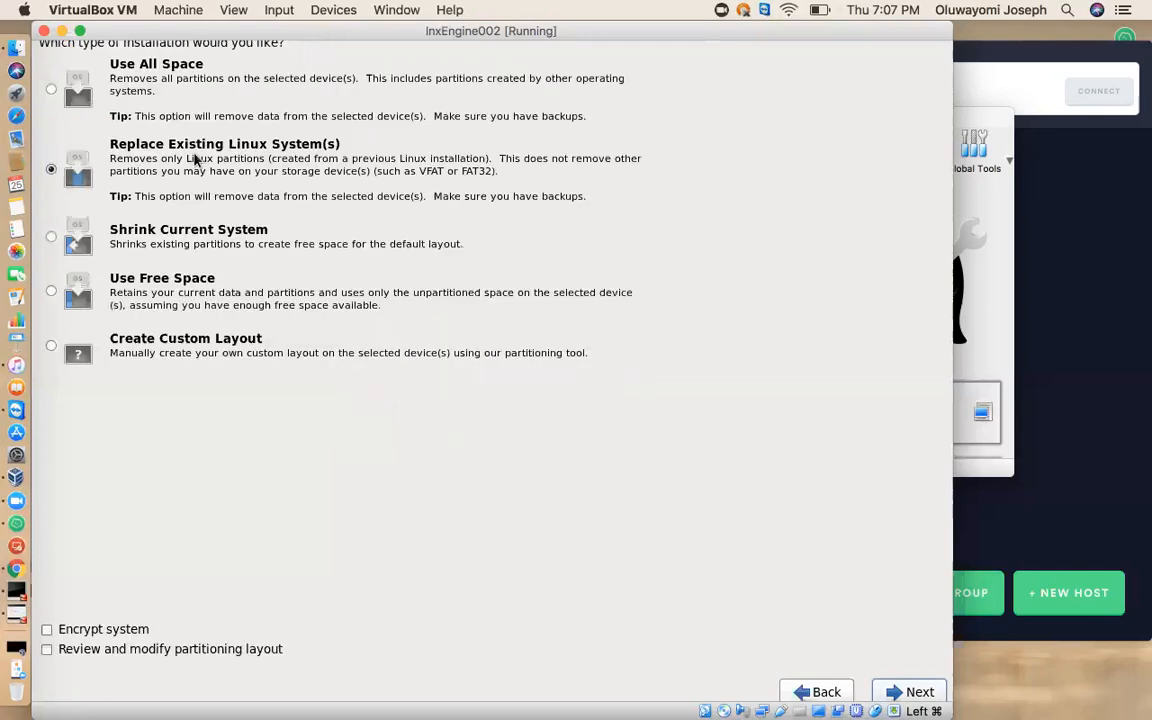
Choose the Use All Space installation type and write the partitioning changes to disk.
left_click(51, 90)
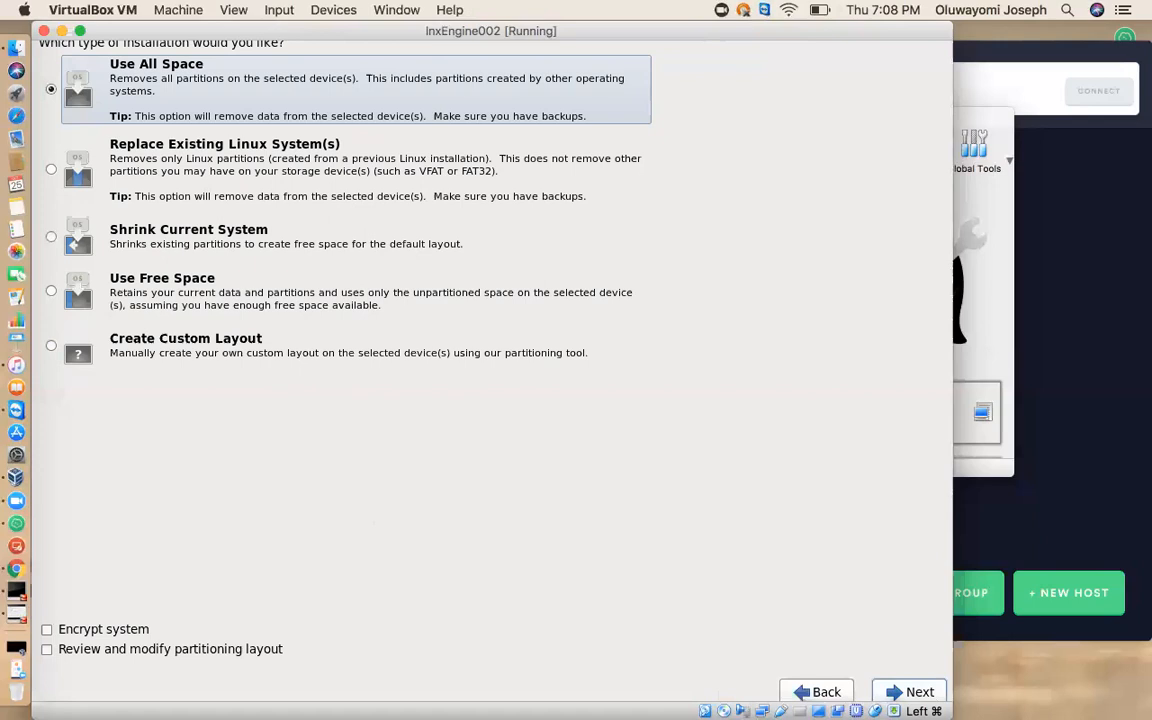
left_click(918, 691)
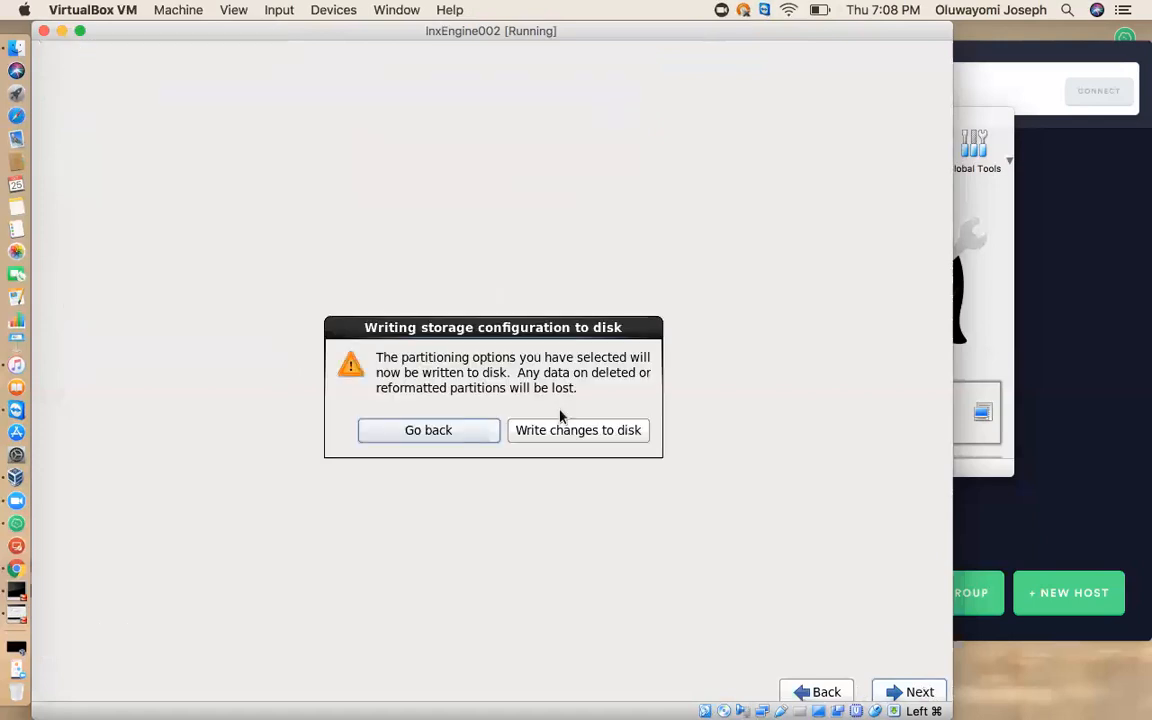
left_click(565, 431)
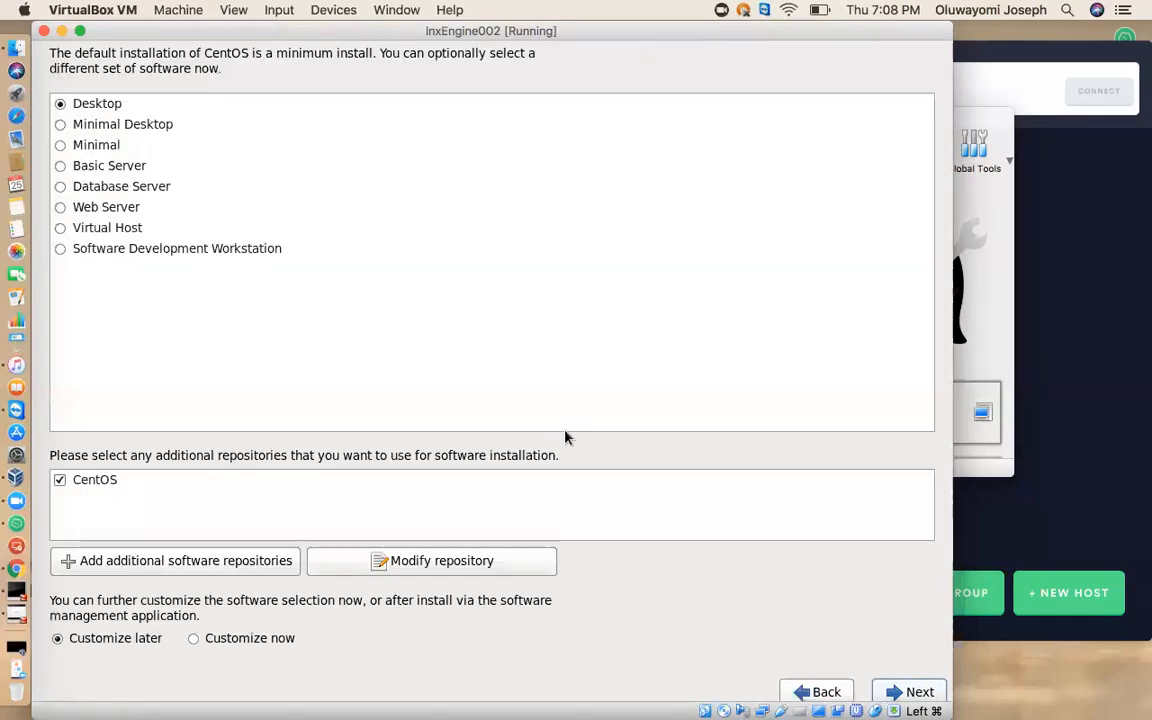
Install CentOS with the Desktop software set and reboot into the installed system.
left_click(61, 126)
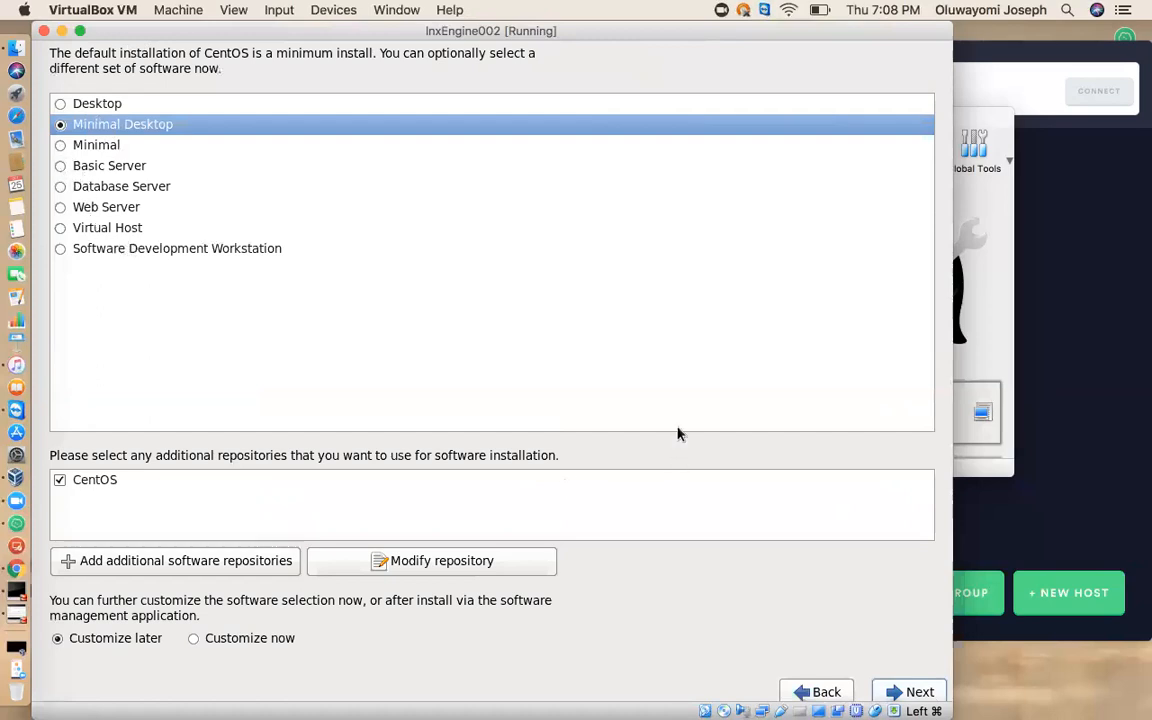
left_click(61, 105)
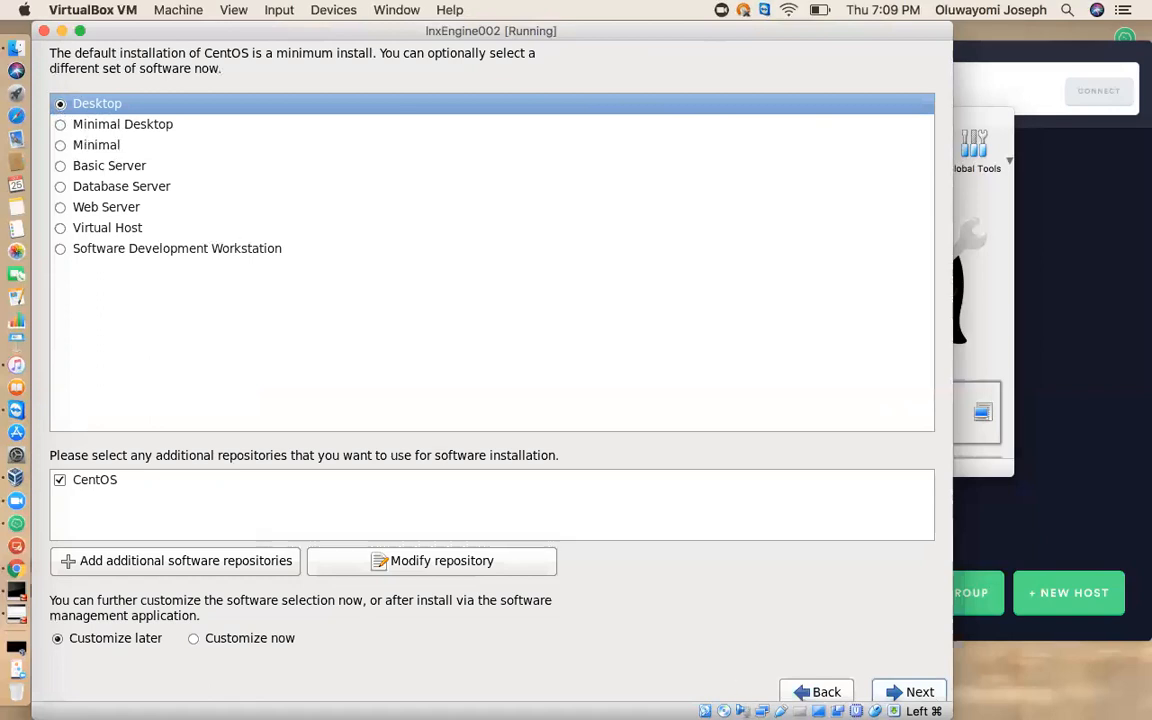
left_click(912, 693)
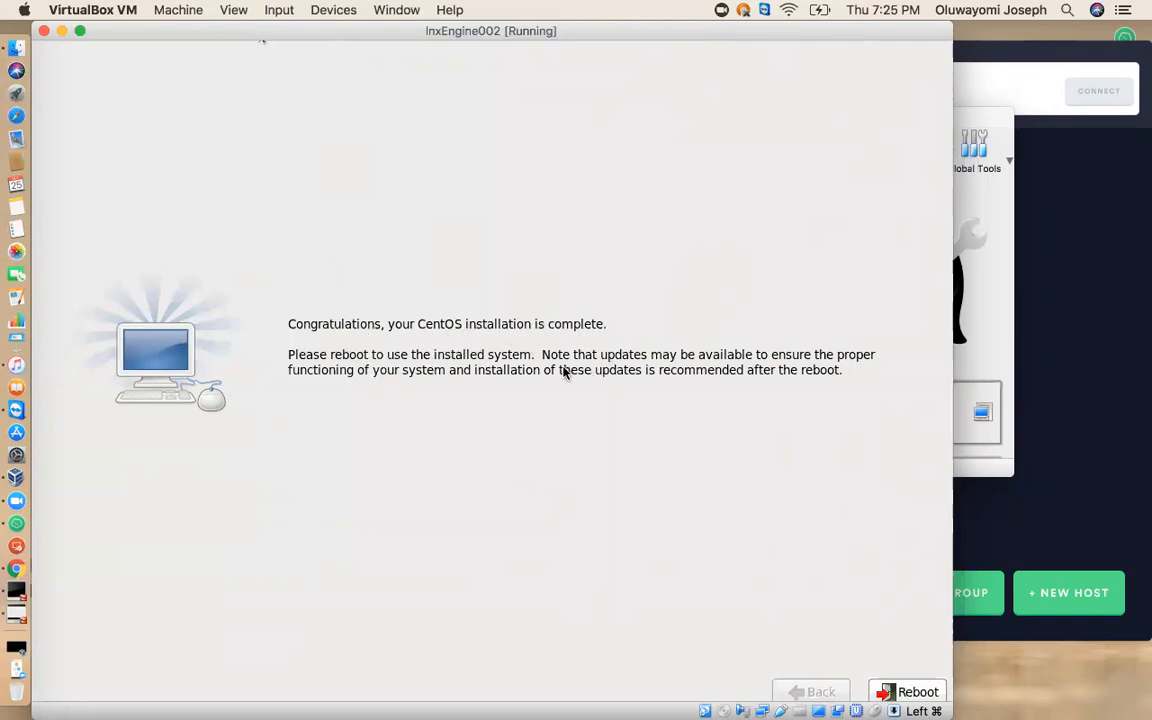
left_click(913, 693)
left_click(925, 693)
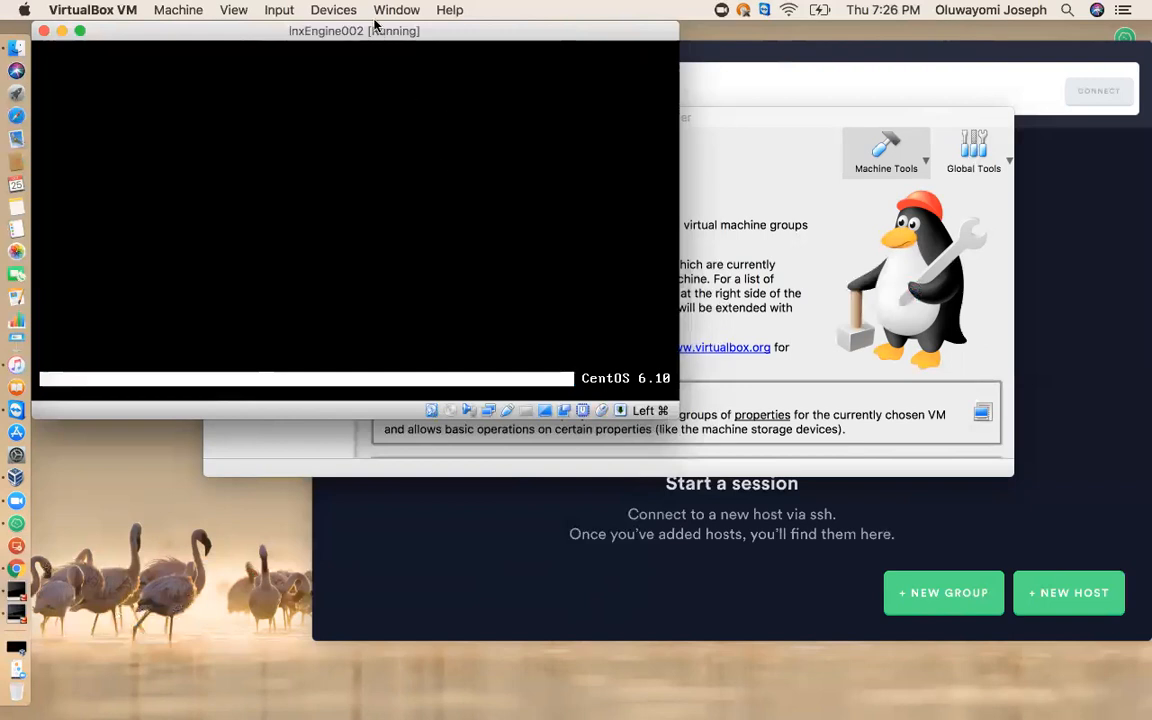
Proceed through the setup welcome screen, agree to the license, and continue without creating a user account.
left_click_drag(370, 31, 543, 66)
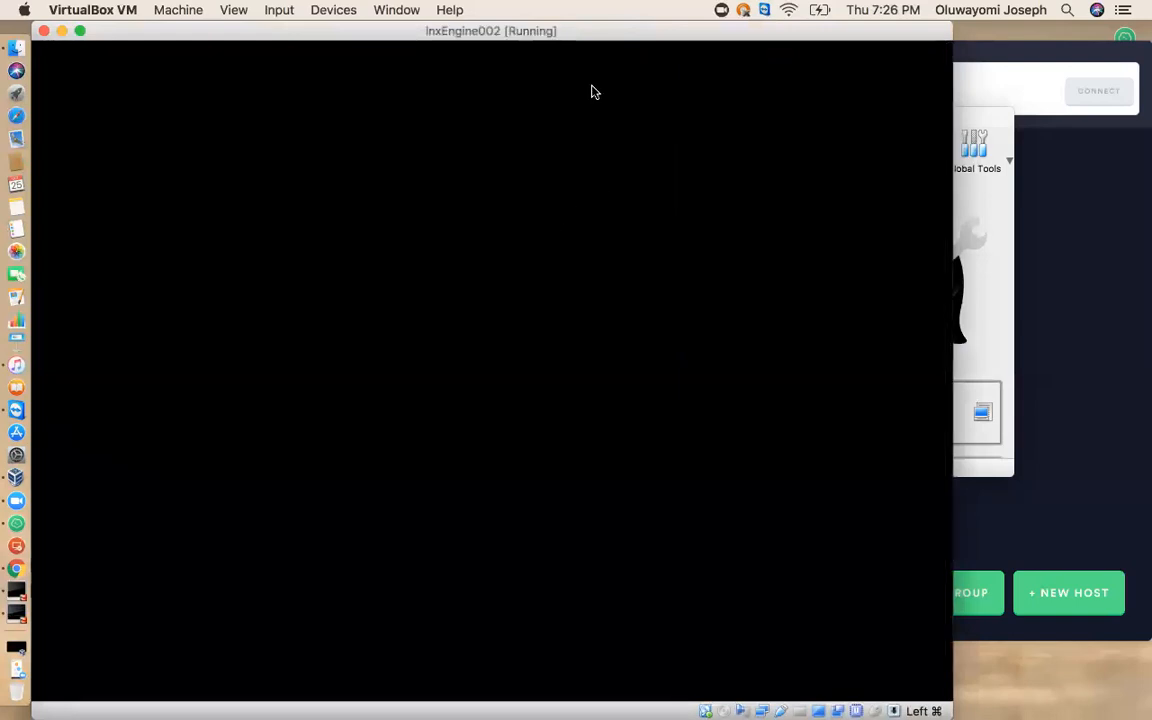
left_click_drag(785, 40, 838, 51)
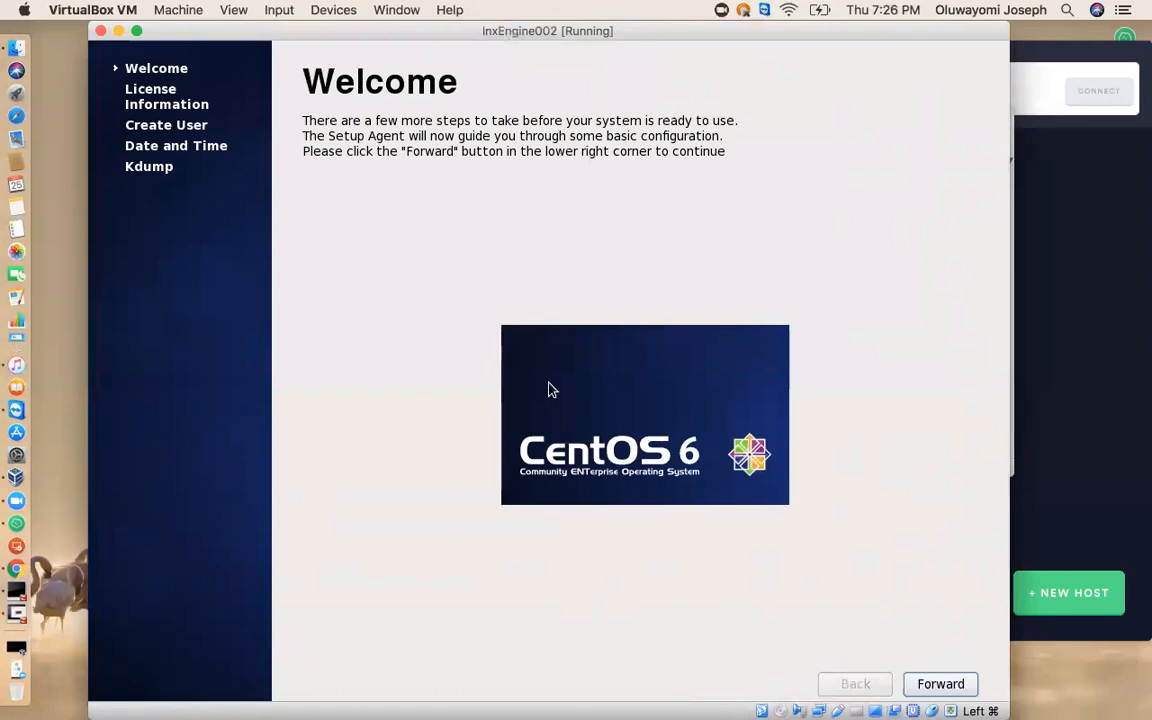
left_click(924, 686)
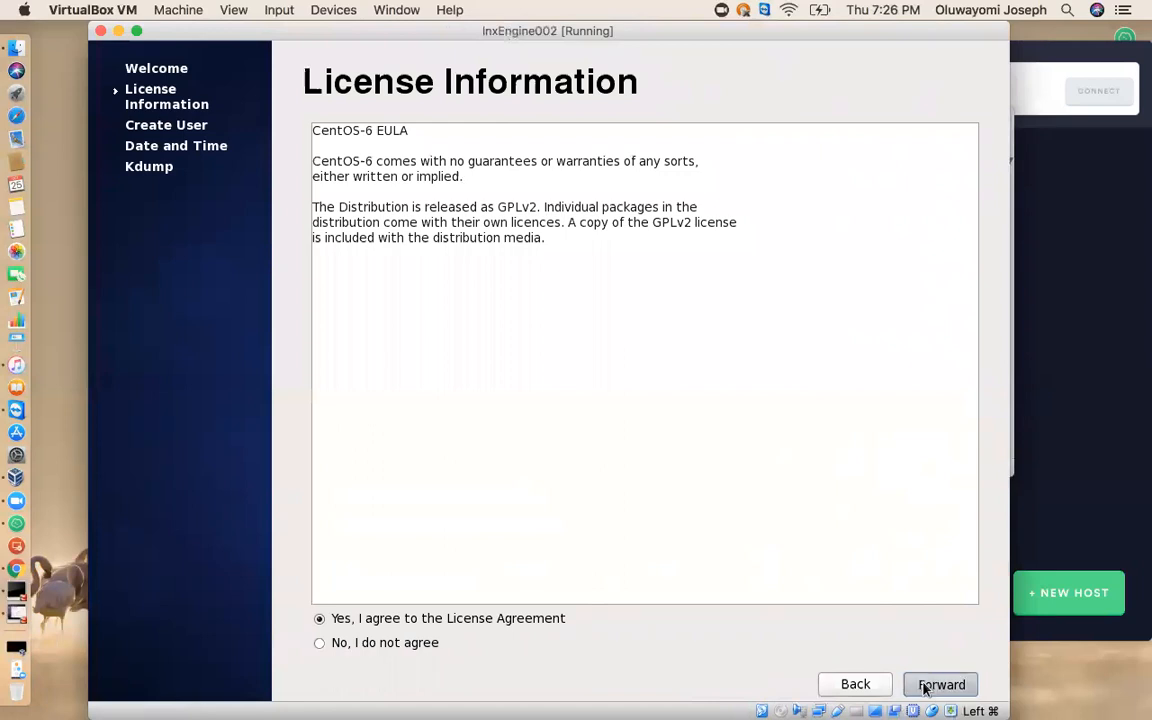
left_click(924, 686)
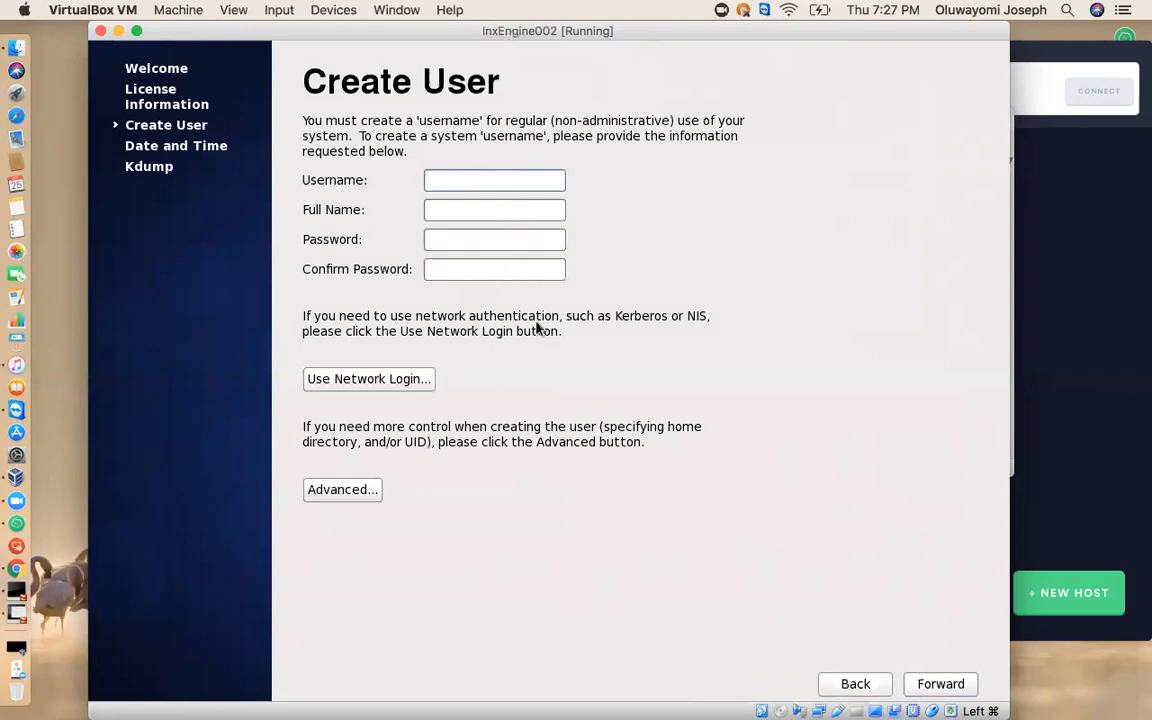
left_click(938, 688)
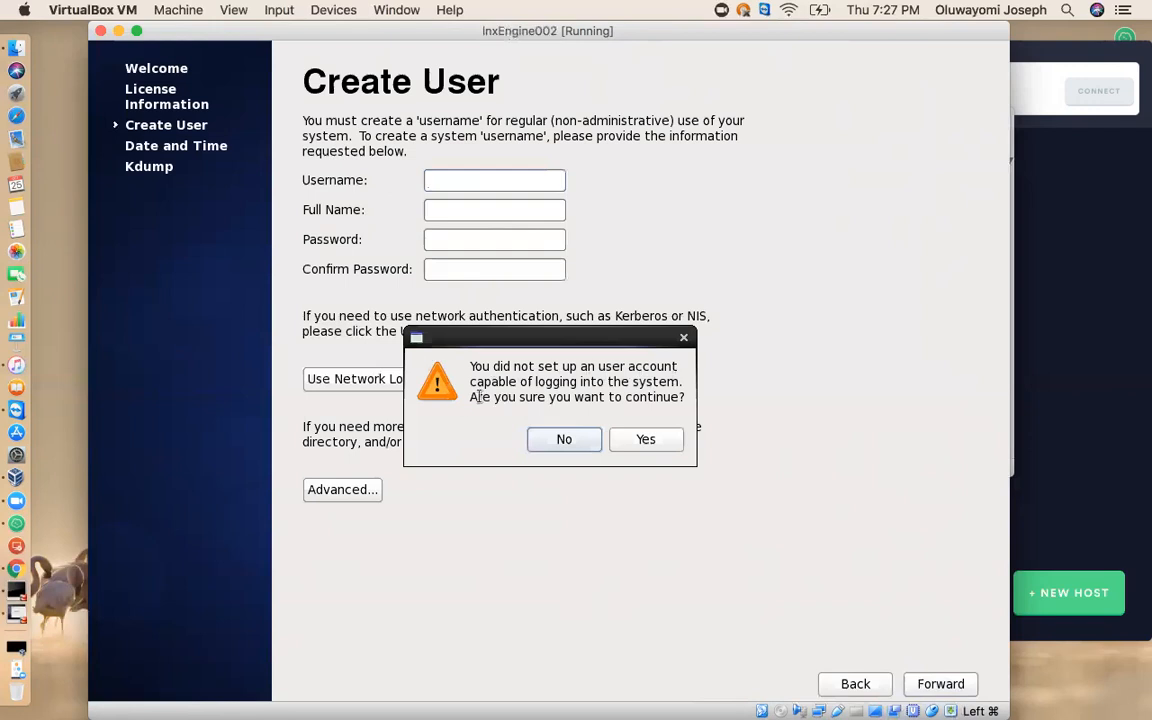
left_click(648, 440)
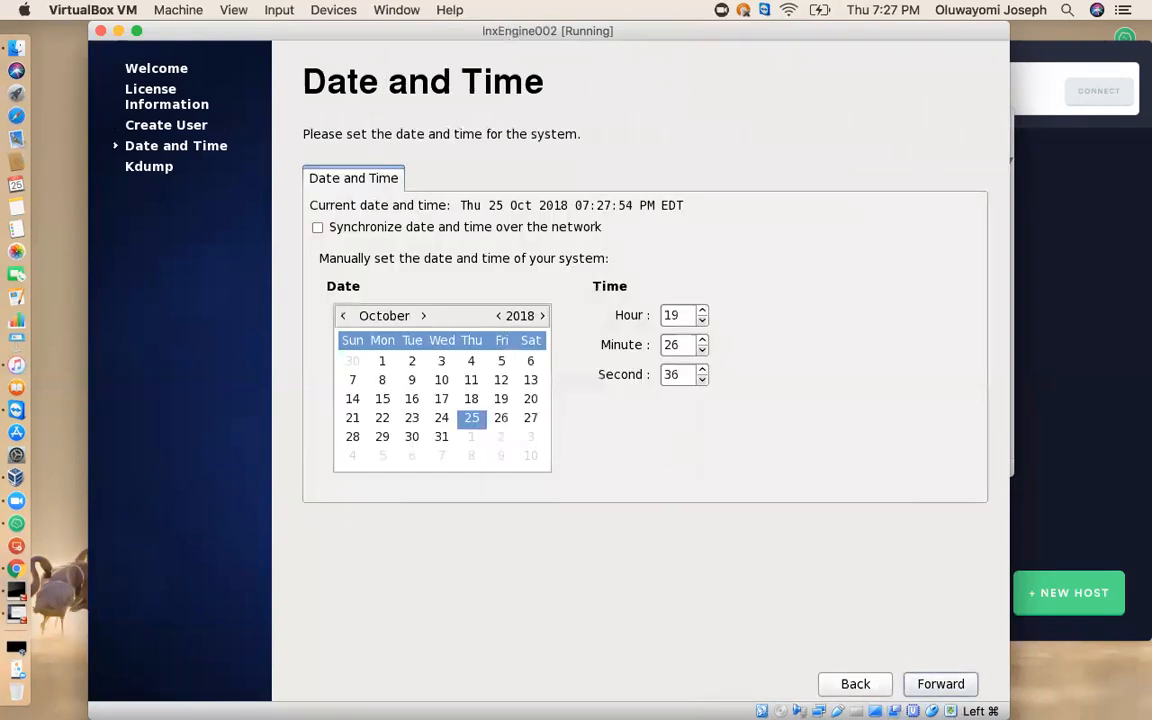
Accept the date and time settings, dismiss the Kdump memory notice, and finish the first-boot setup.
left_click(941, 684)
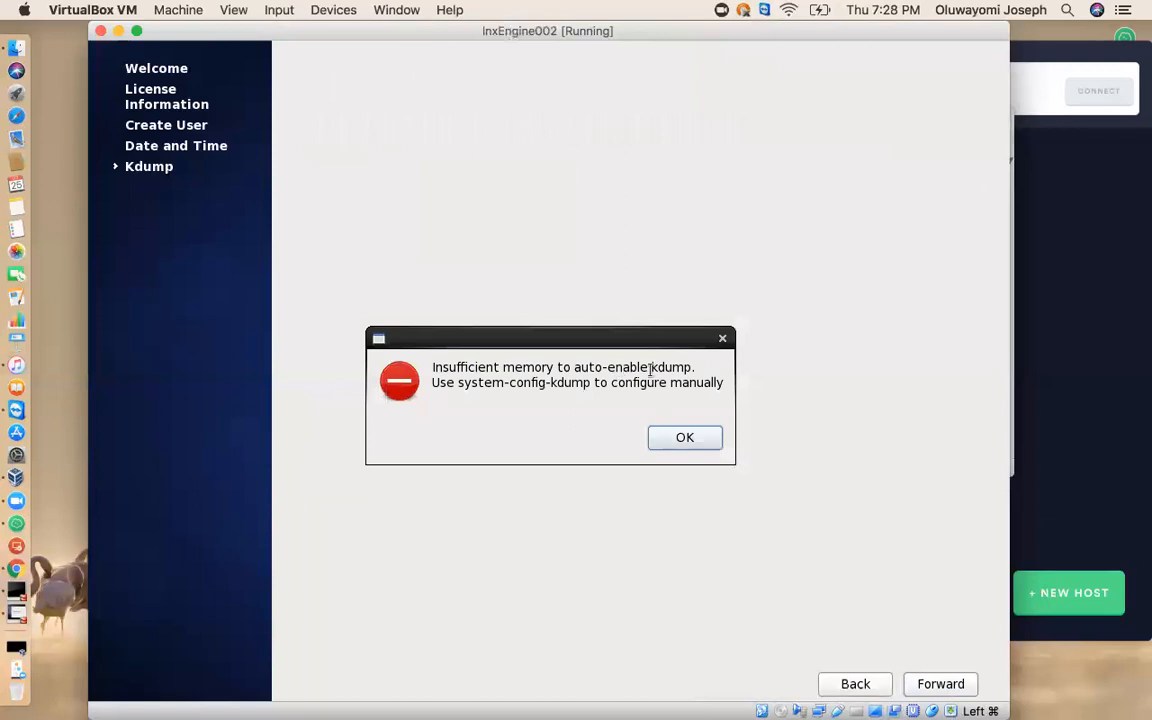
left_click(683, 438)
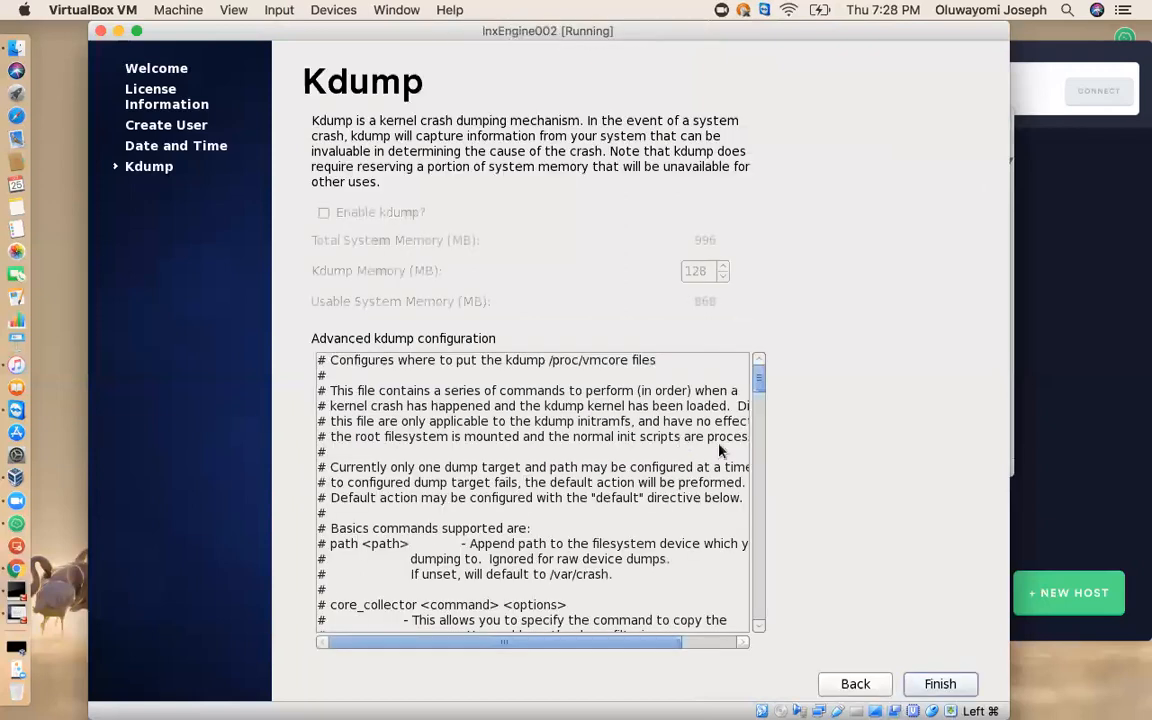
left_click(940, 684)
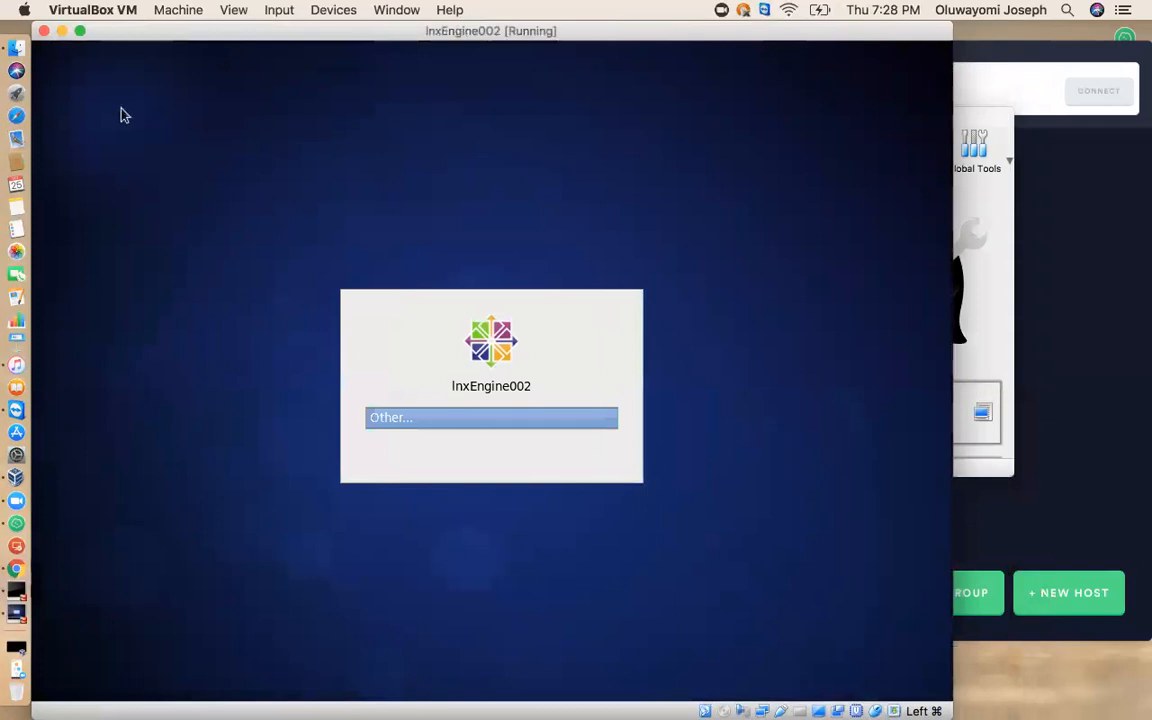
Log in as root with the account password and dismiss the super user warning so it does not show again.
left_click(488, 419)
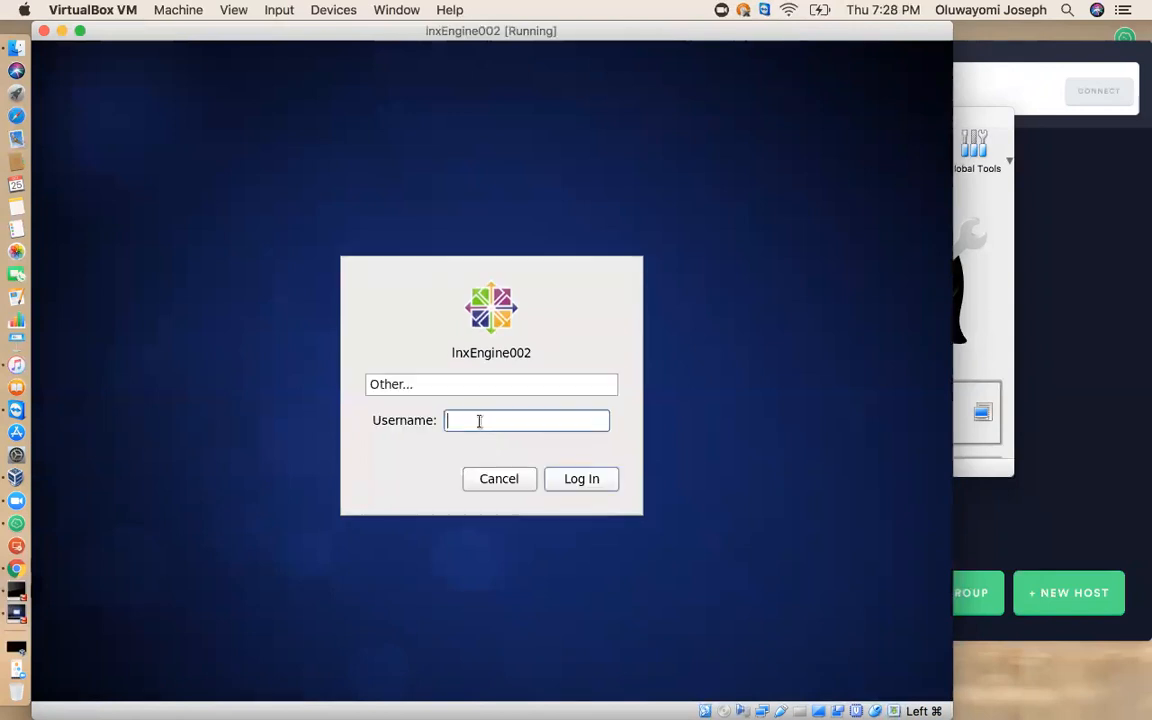
type("root")
left_click(571, 481)
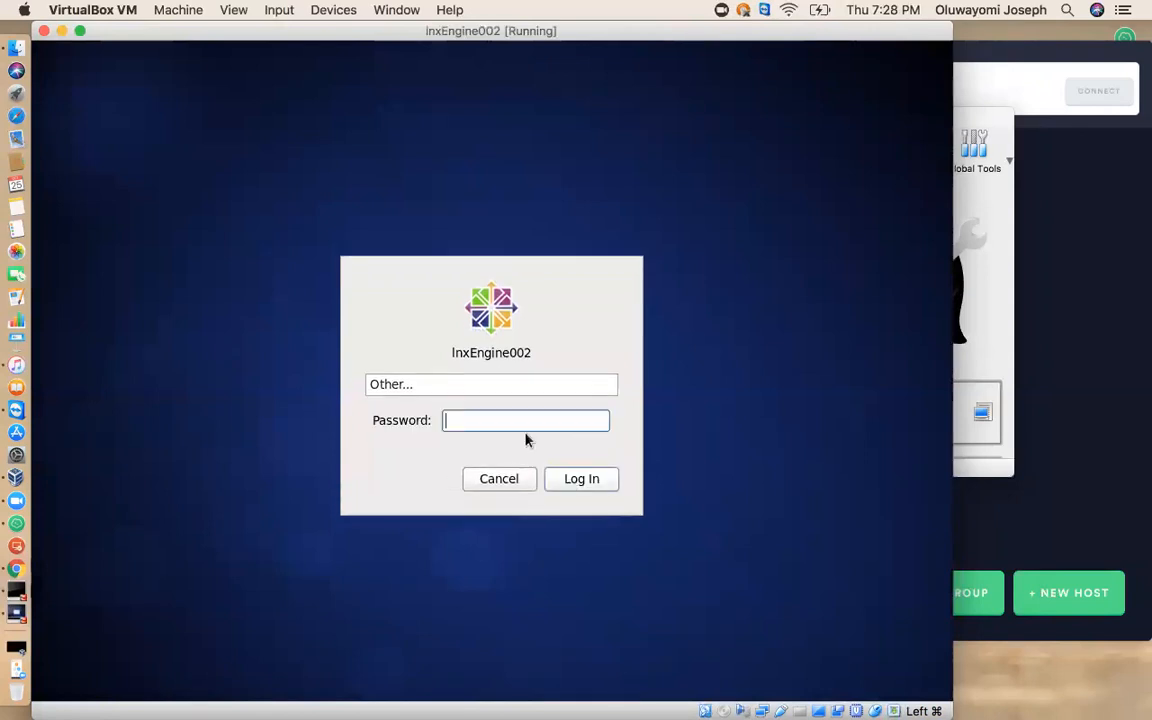
type("r")
key("Return")
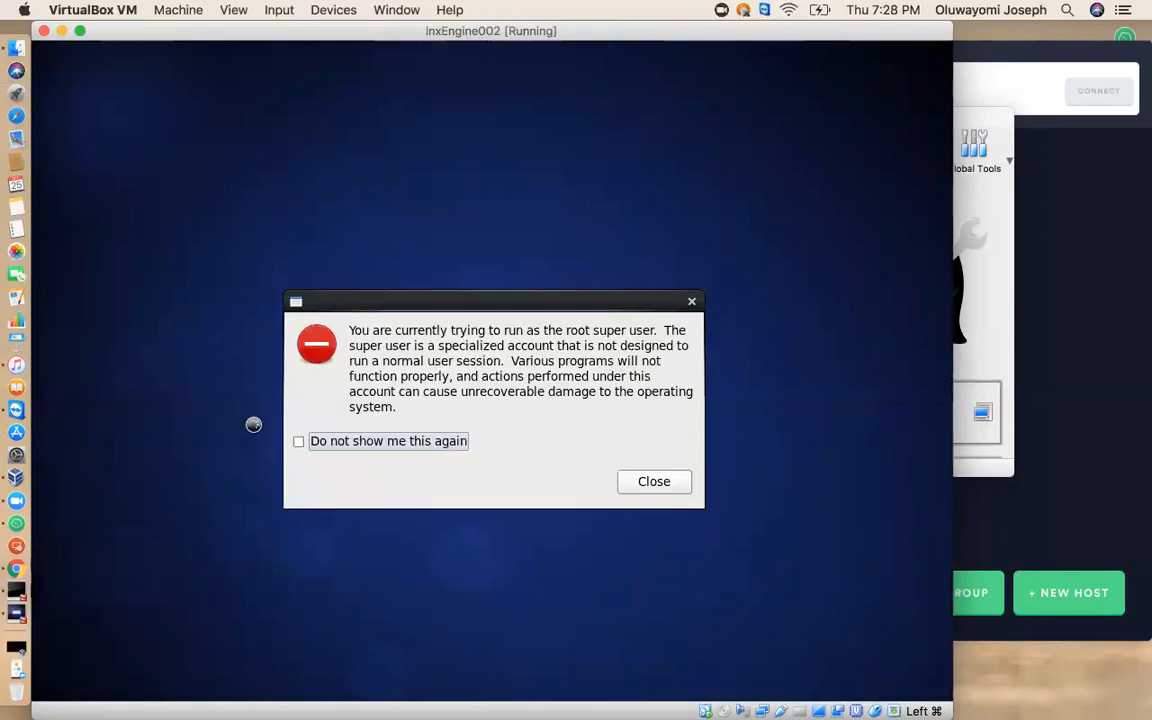
left_click(300, 442)
left_click(655, 482)
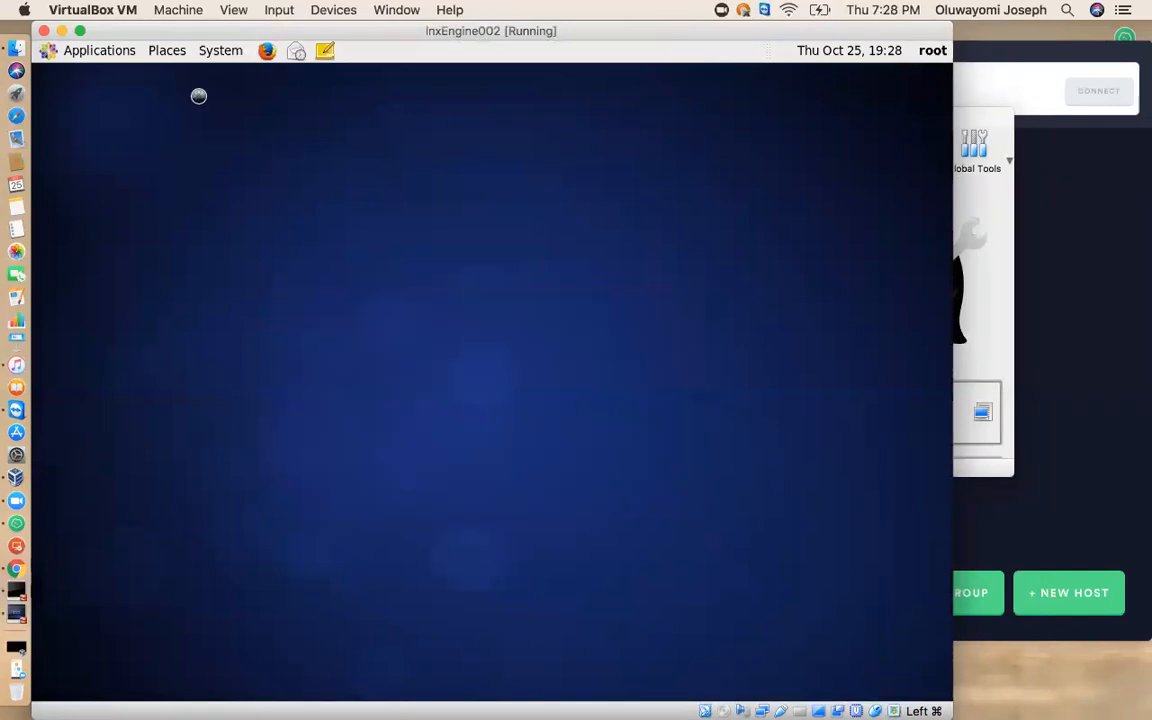
Launch the Firefox Web Browser and connect the wired network through System eth0.
left_click(265, 52)
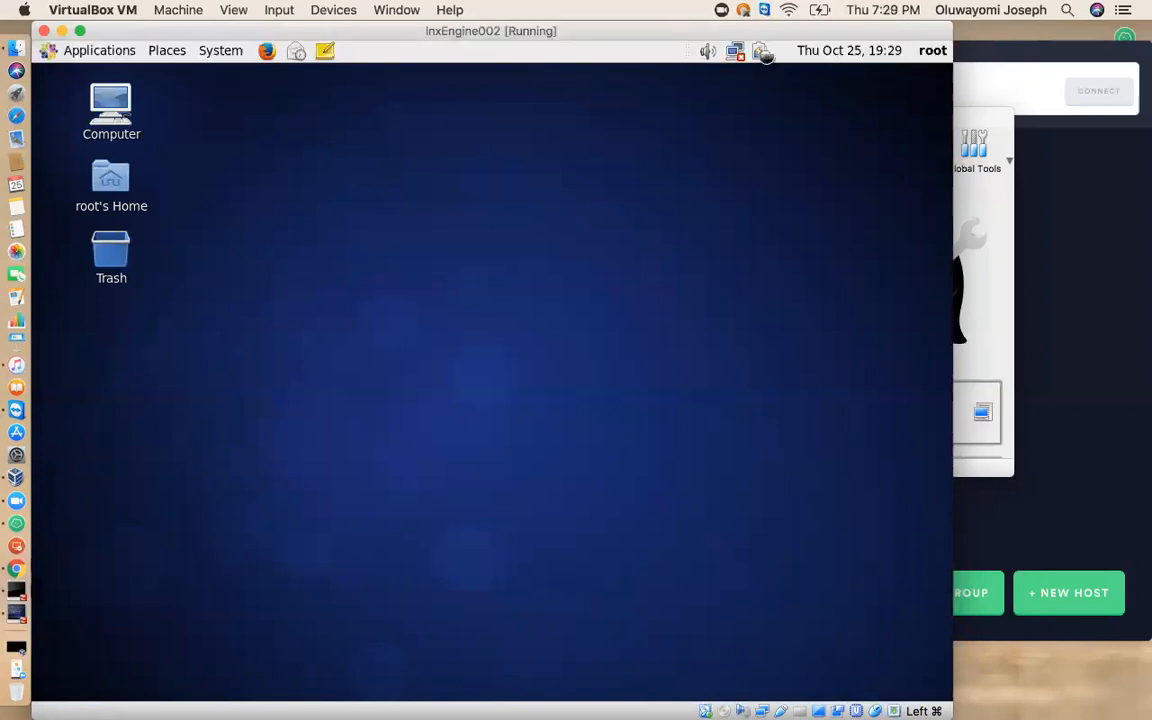
left_click(735, 52)
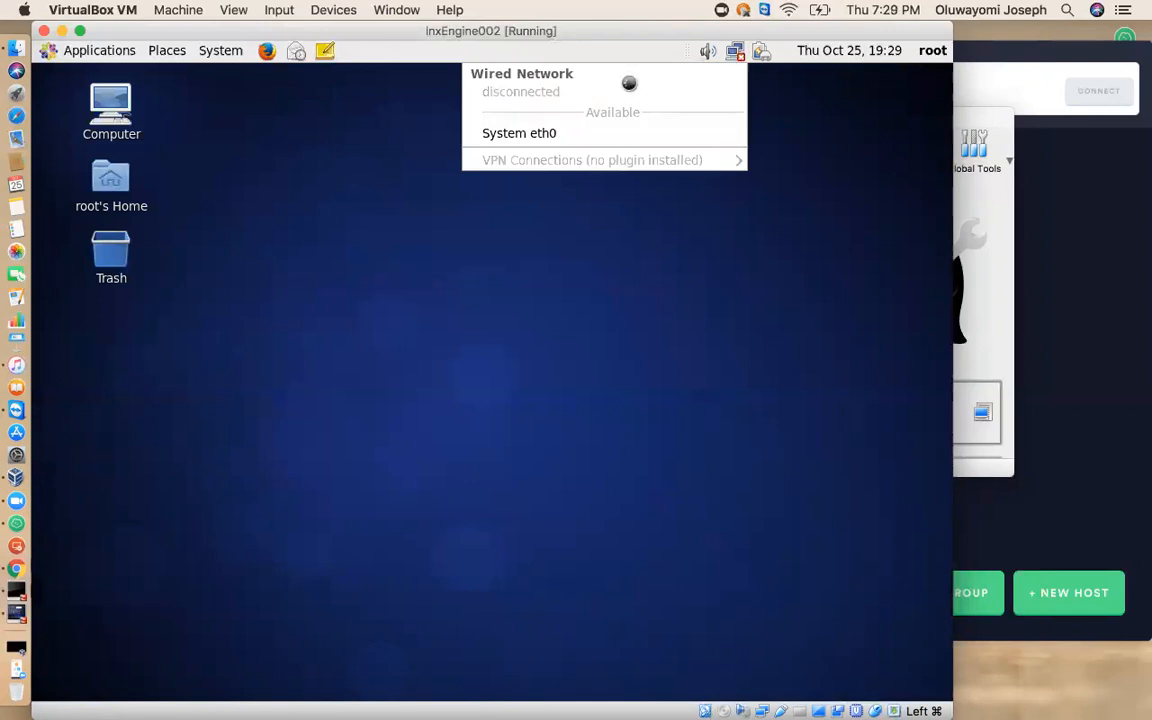
left_click(566, 130)
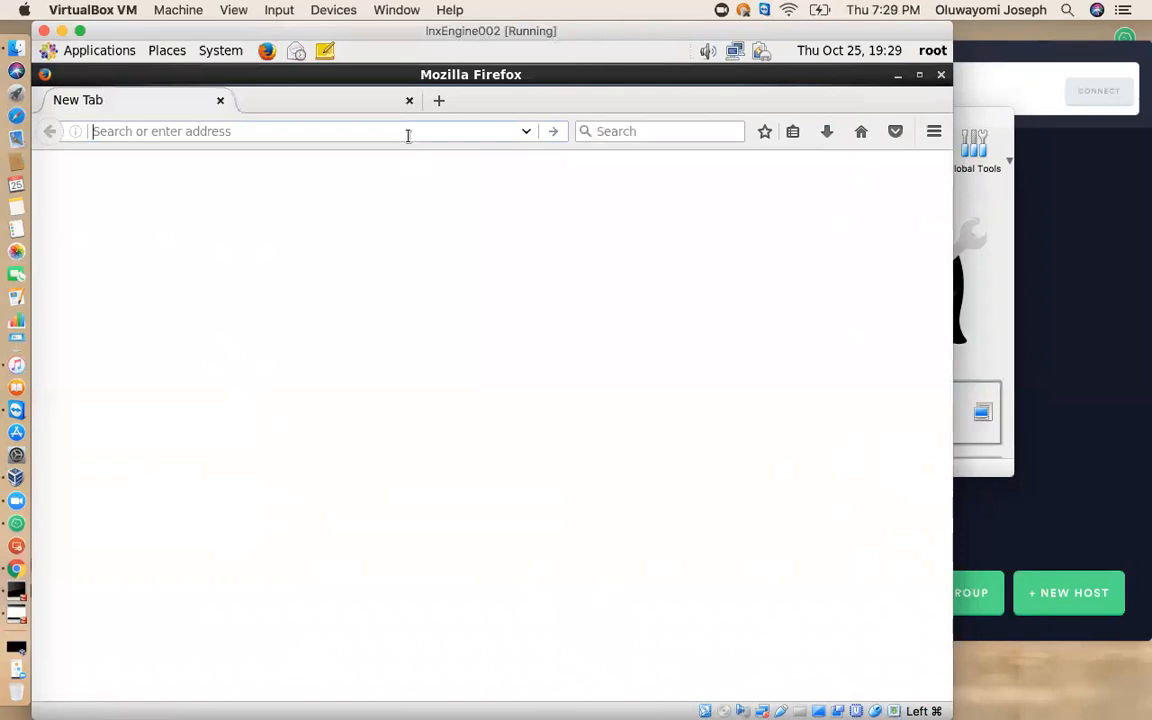
Load google.com in Firefox and try to open gmail.com in the same tab.
type("google.com")
key("Return")
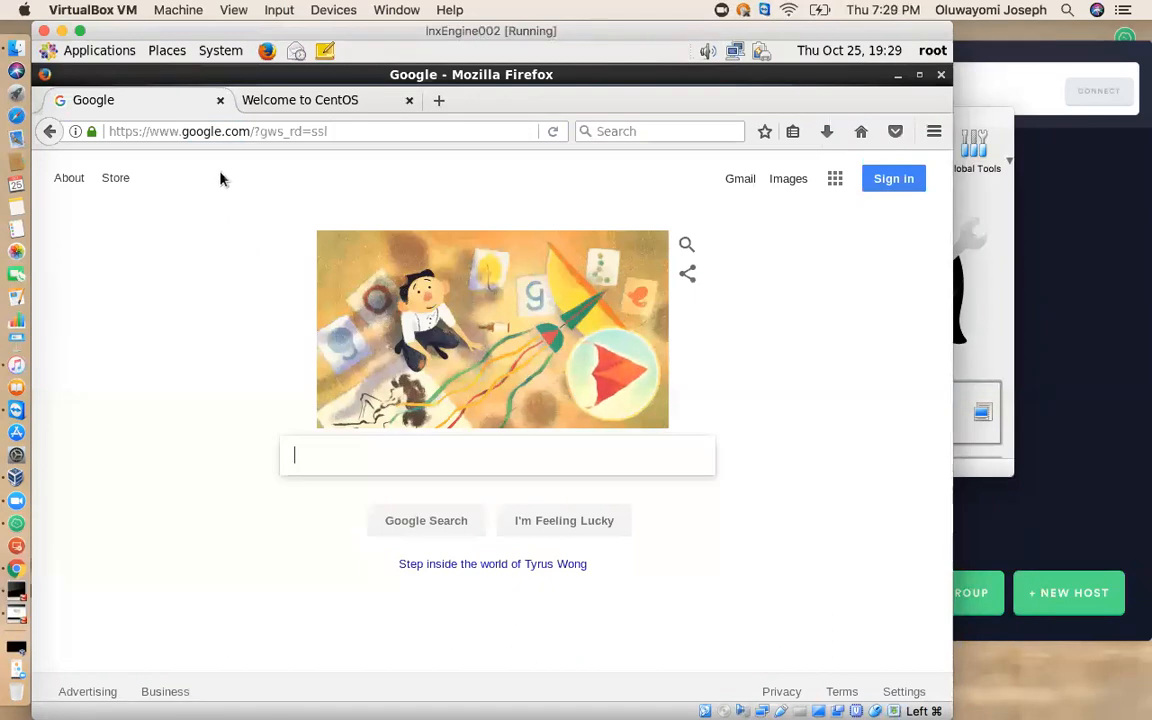
left_click(420, 138)
type("gmail.com")
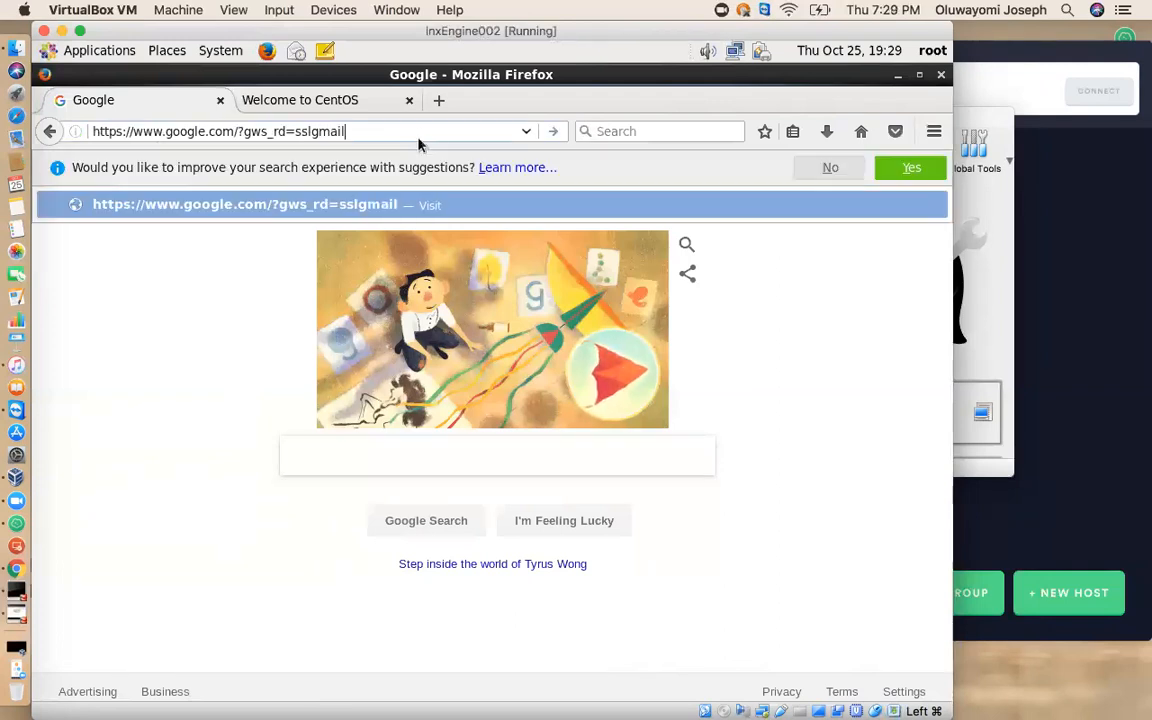
key("Return")
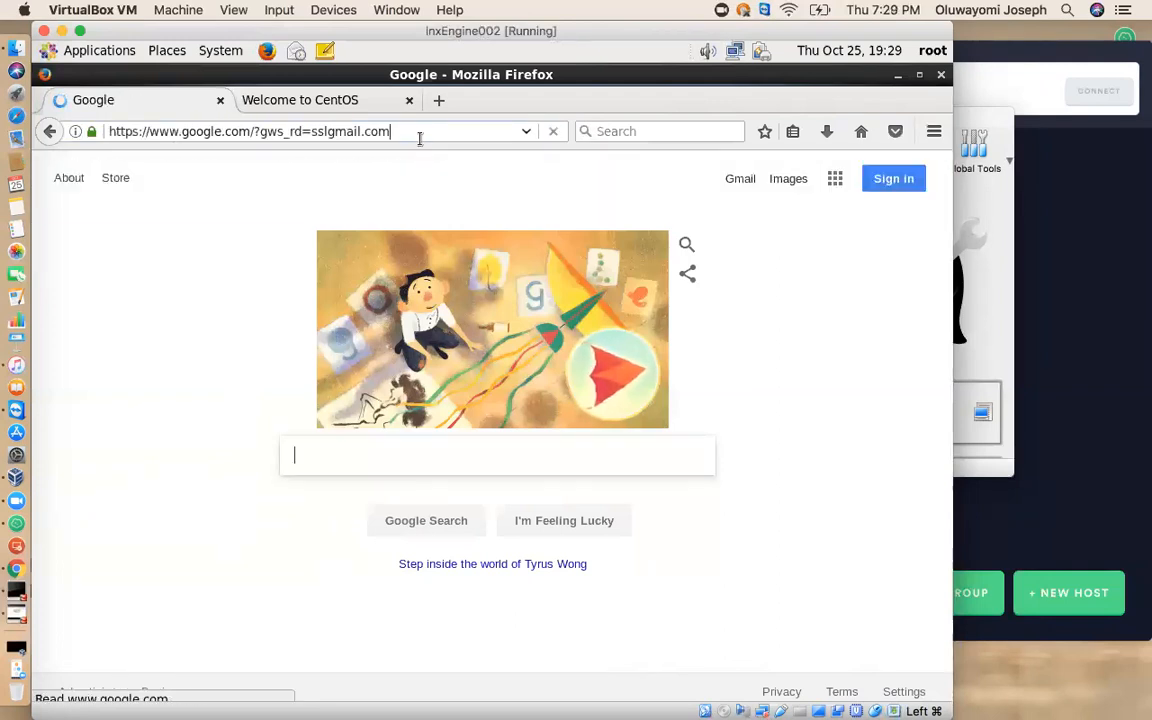
Load gmail.com in the Google tab and close both Firefox tabs.
left_click(279, 130)
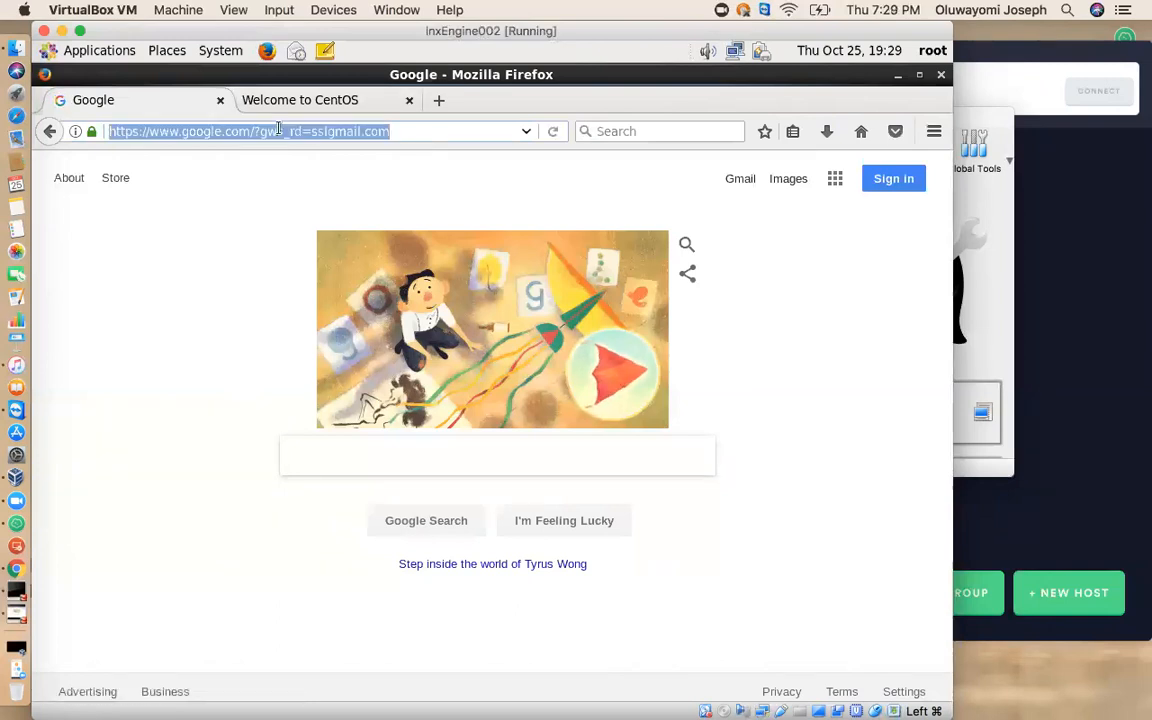
type("gmail.com")
key("Return")
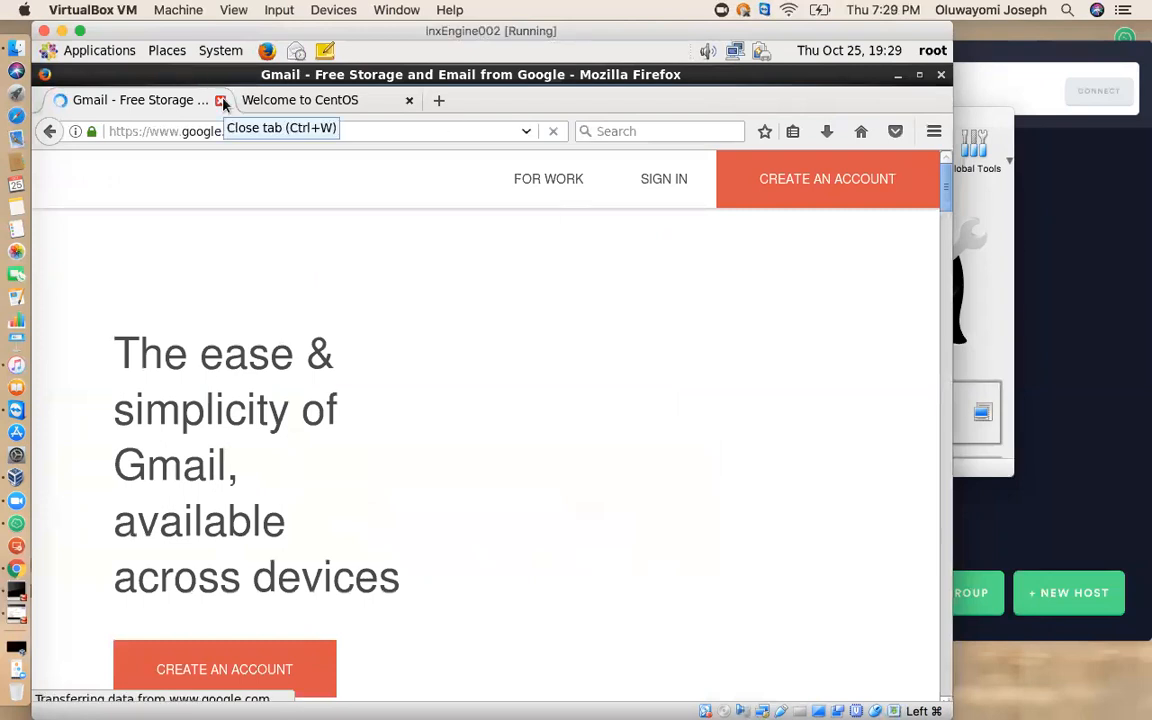
left_click(409, 101)
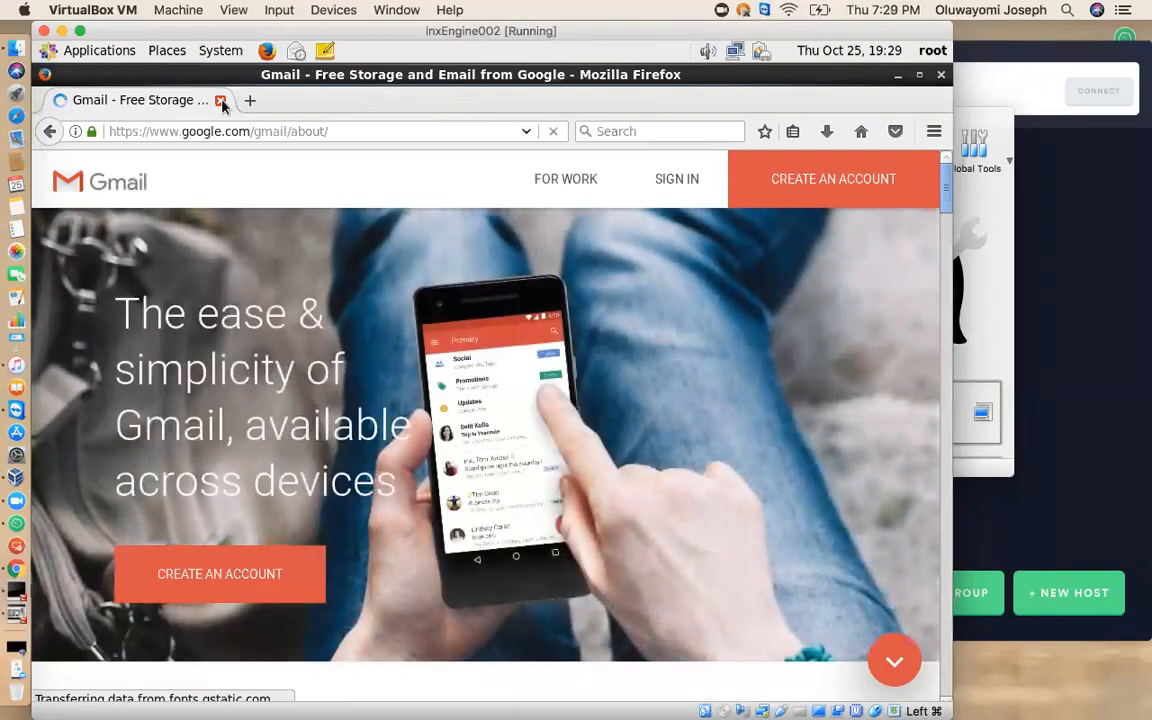
left_click(222, 104)
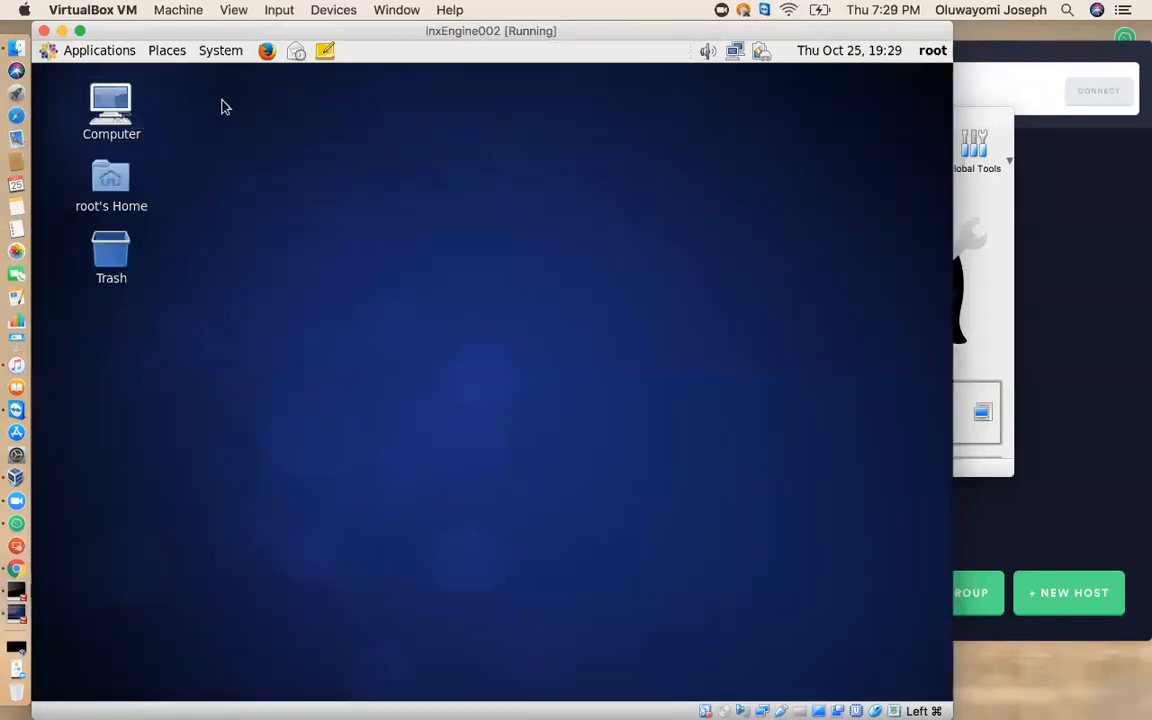
Open a Terminal window on the CentOS desktop.
left_click(100, 51)
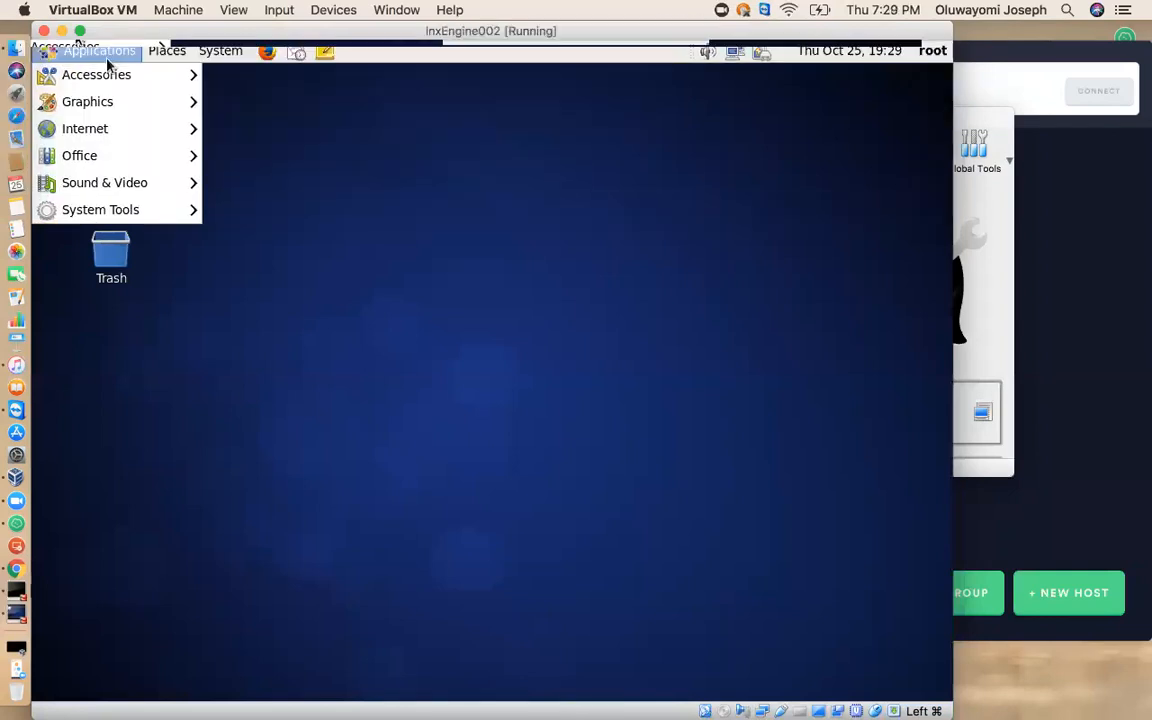
mouse_move(124, 217)
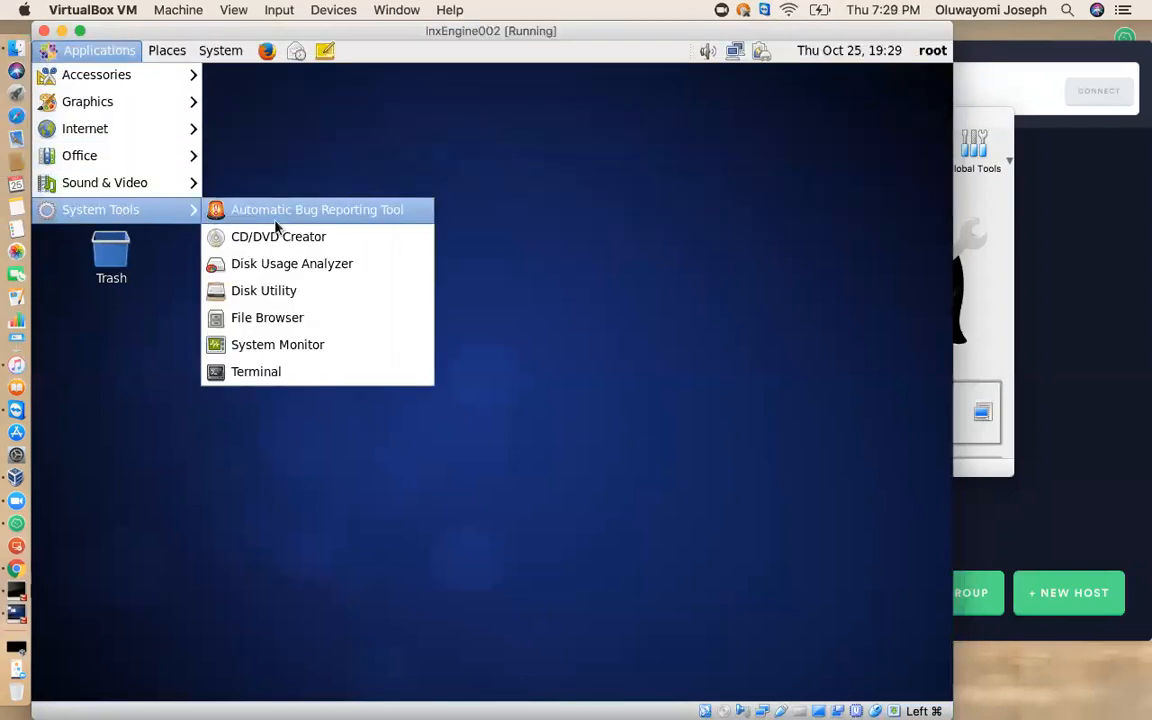
left_click(258, 375)
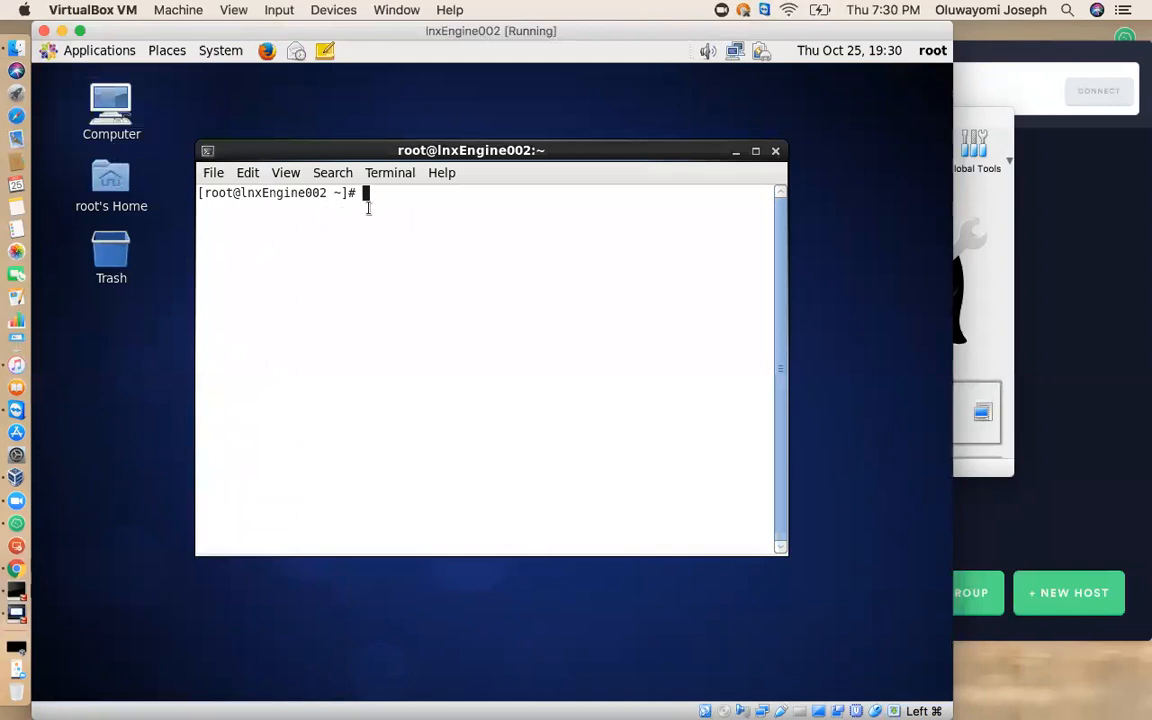
List the contents of root's home directory with ls and clear the terminal screen.
type("ls")
key("Return")
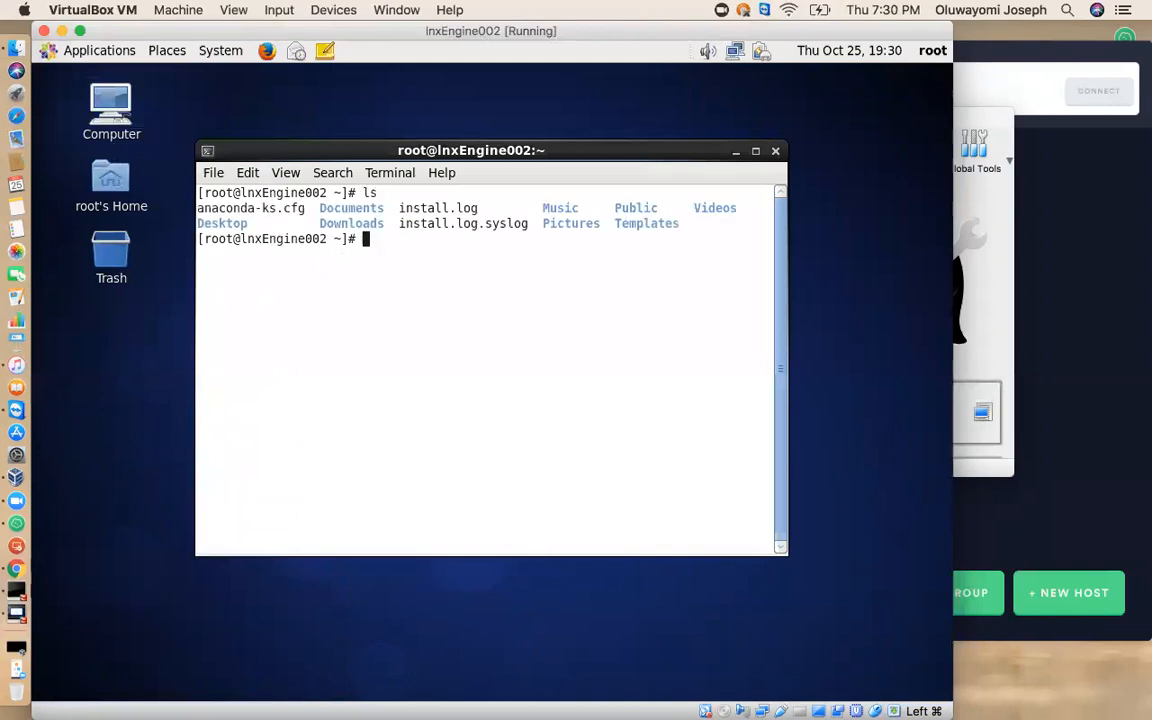
type("clear")
key("Return")
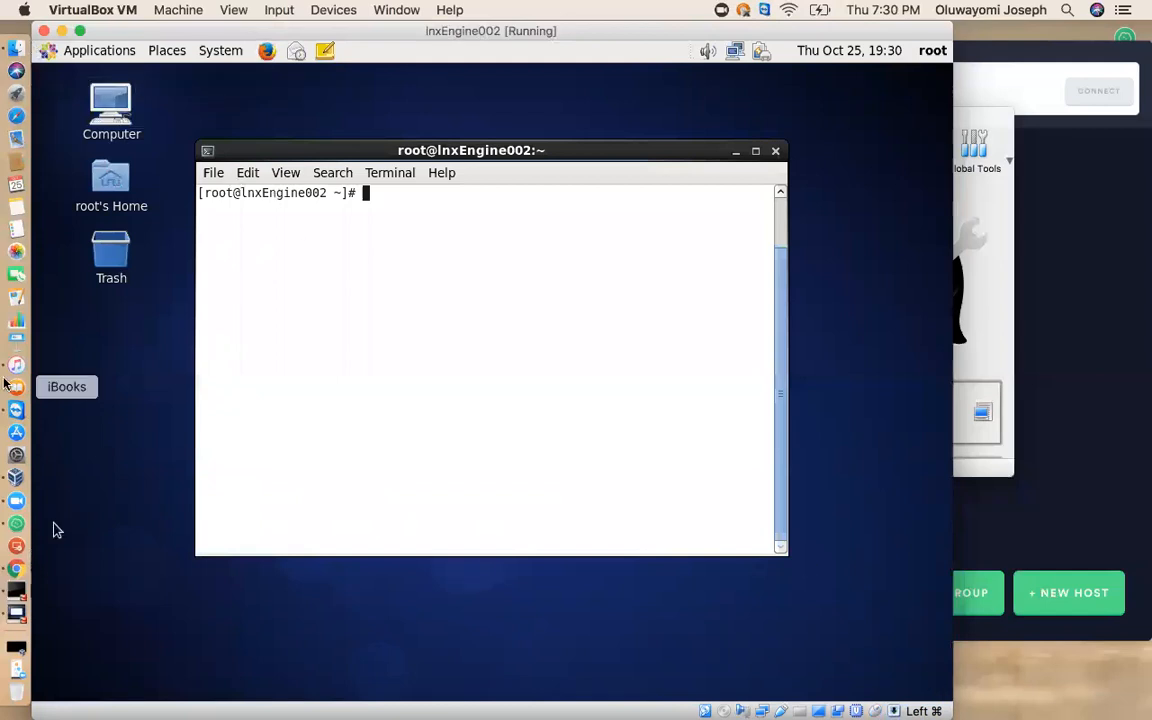
Uncover the VirtualBox Manager behind the virtual machine window and look through the actions available for lnxEngine002.
left_click_drag(168, 34, 432, 151)
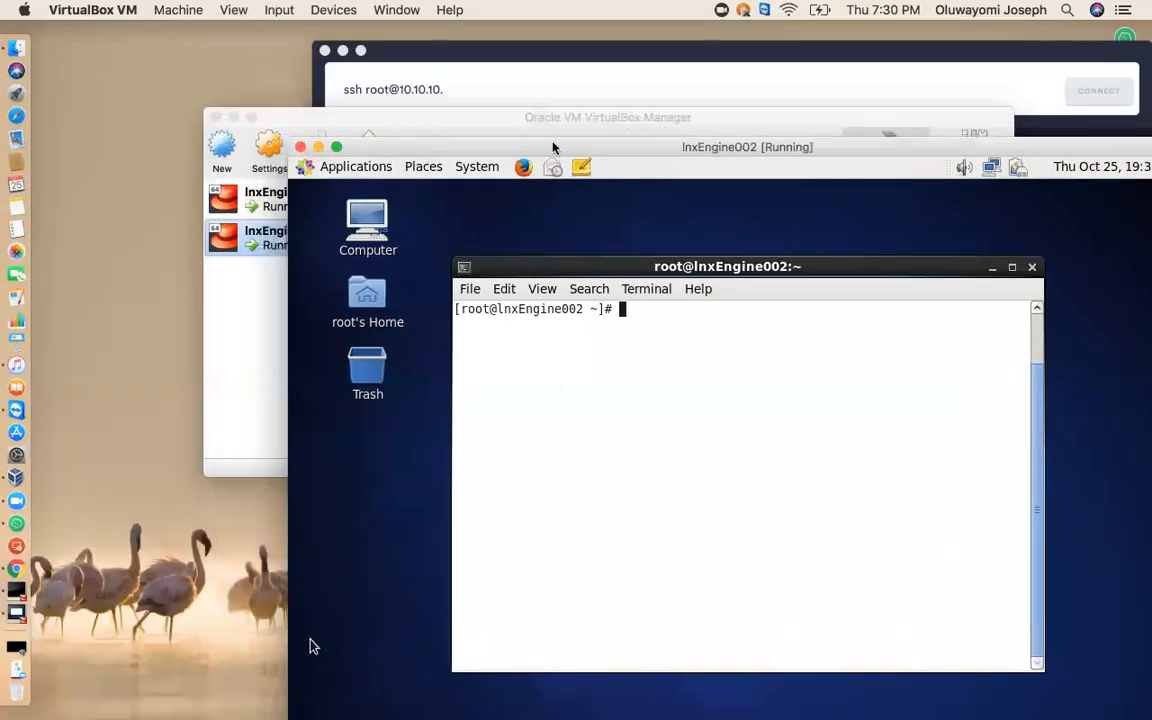
left_click_drag(561, 147, 440, 79)
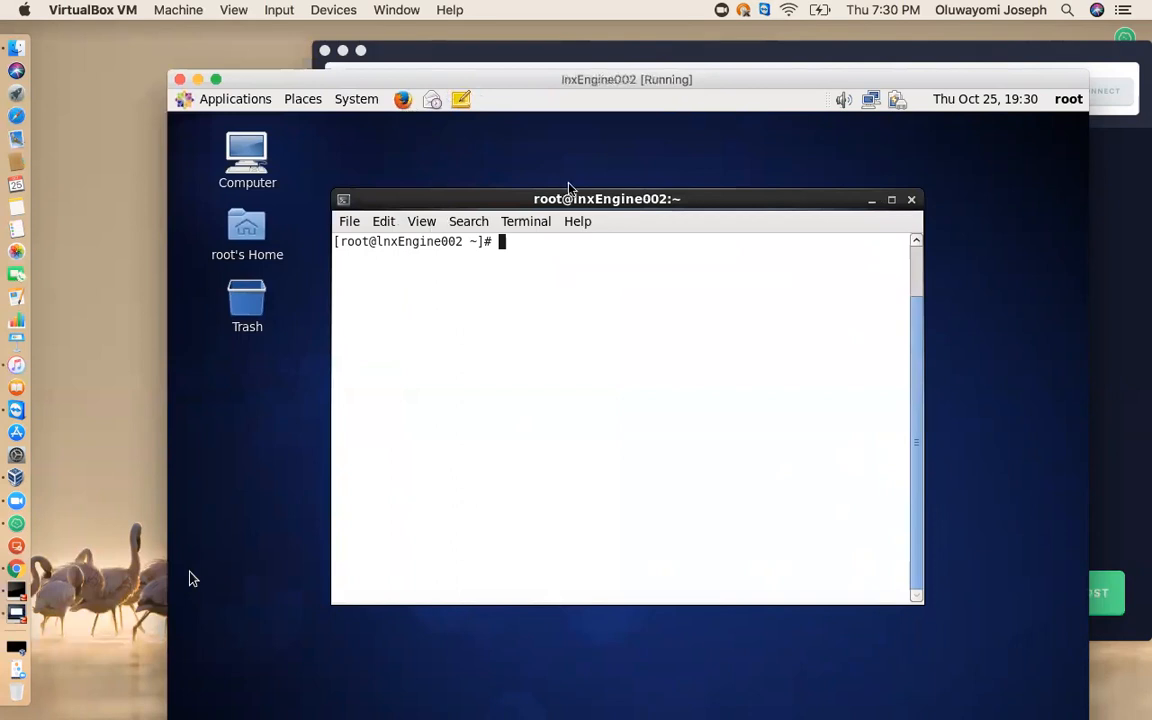
left_click_drag(585, 82, 742, 345)
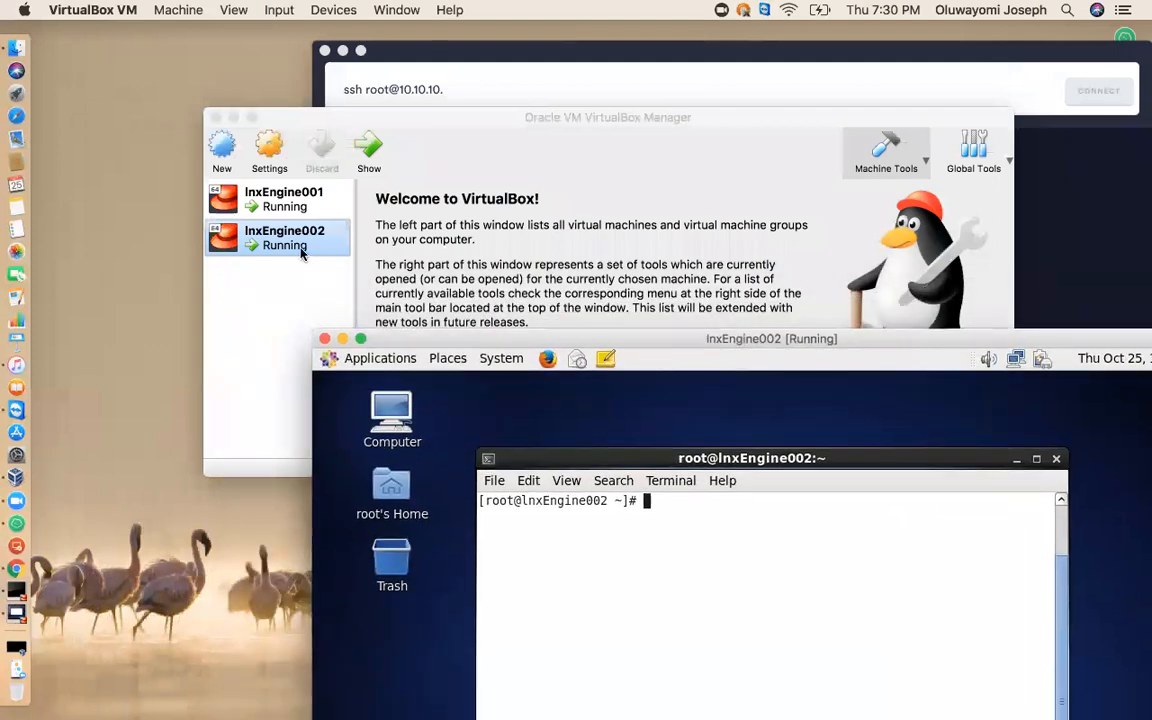
right_click(300, 250)
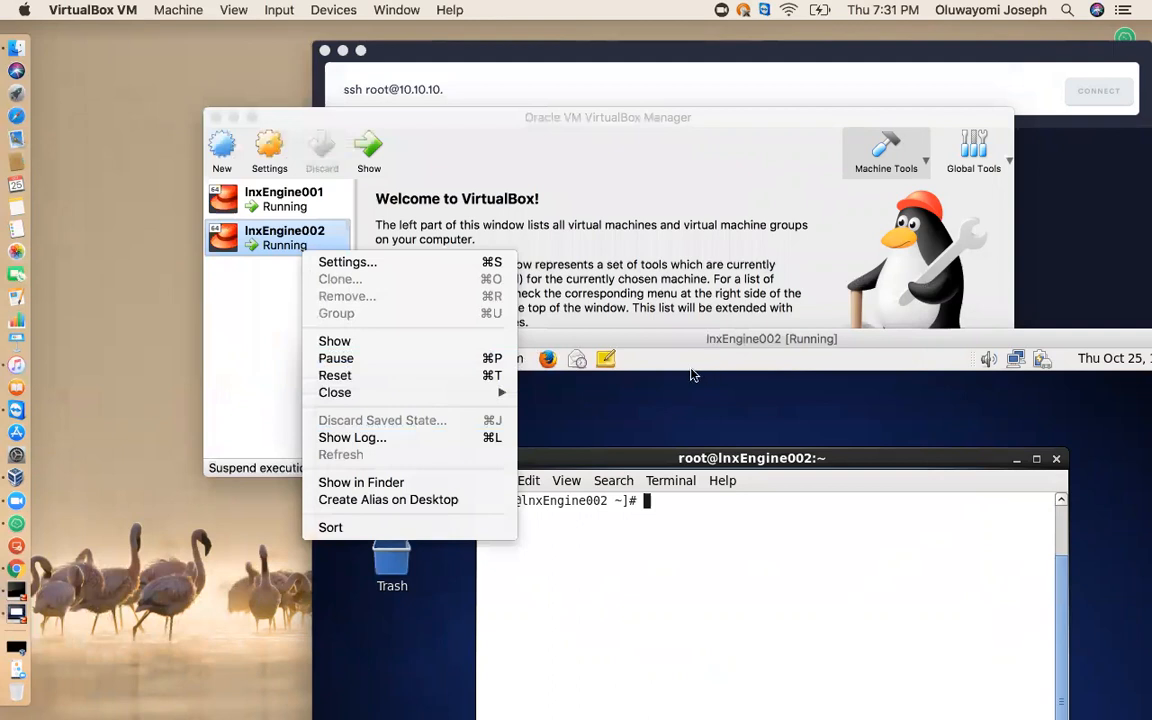
left_click(257, 310)
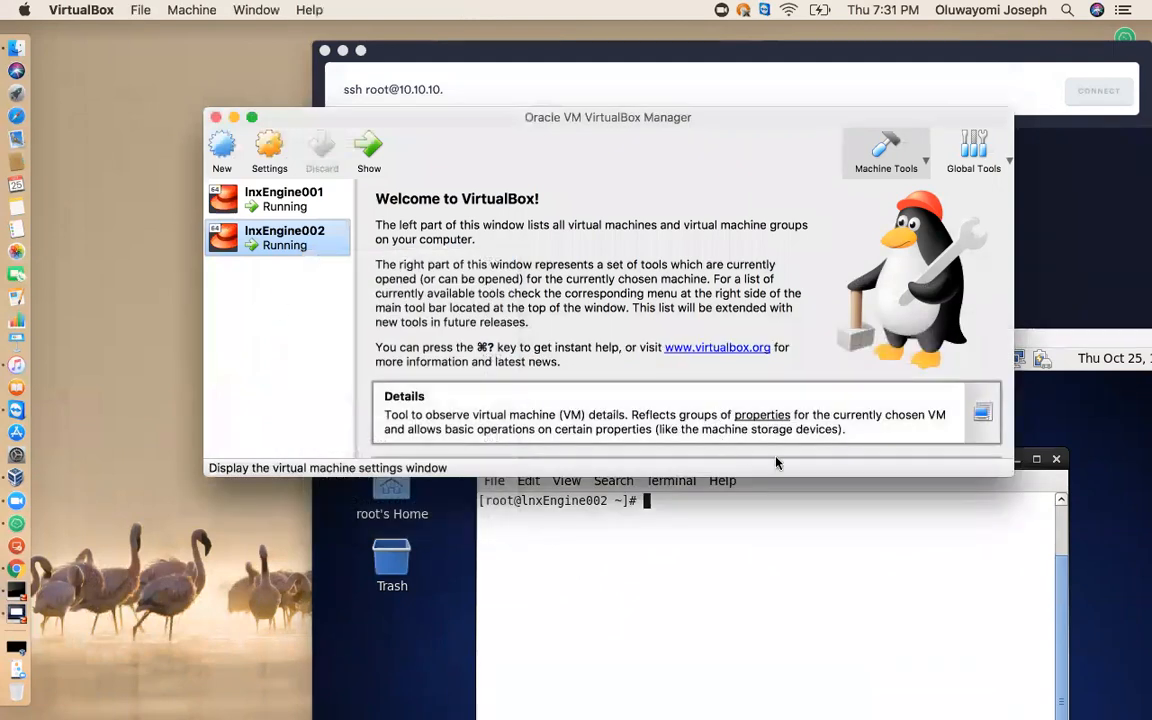
left_click(950, 528)
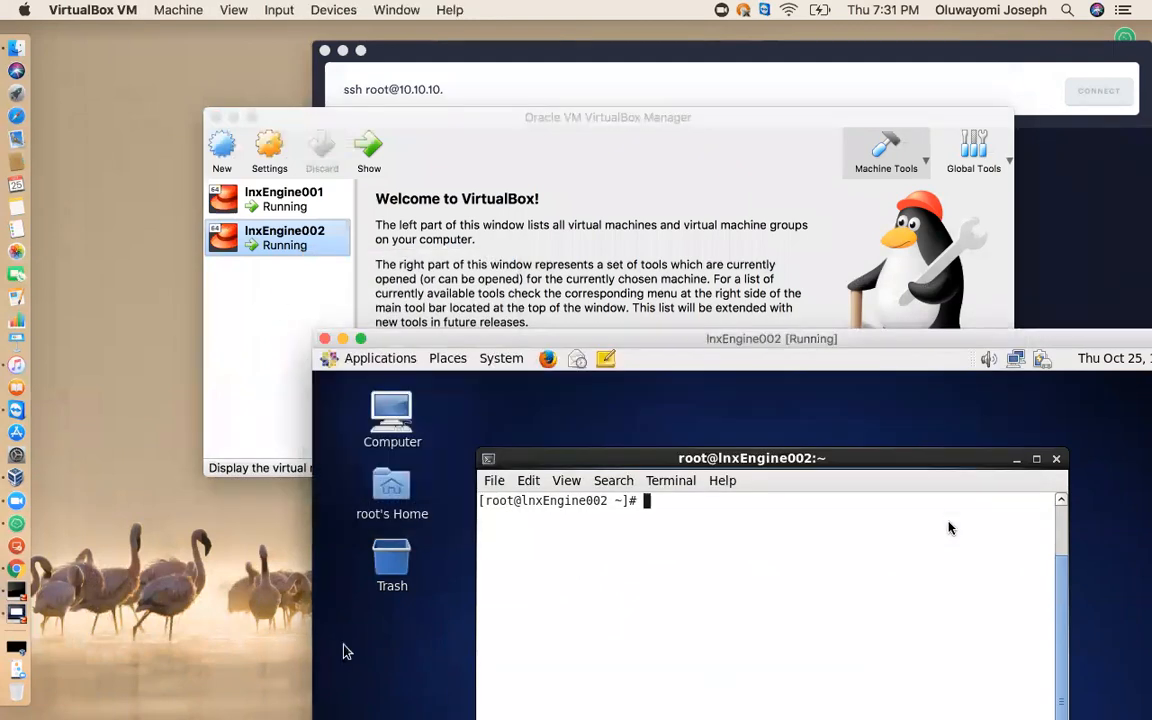
Bring the Terminal back into full view and run init 3 to switch lnxEngine002 to text mode.
left_click_drag(899, 461, 810, 351)
left_click(950, 527)
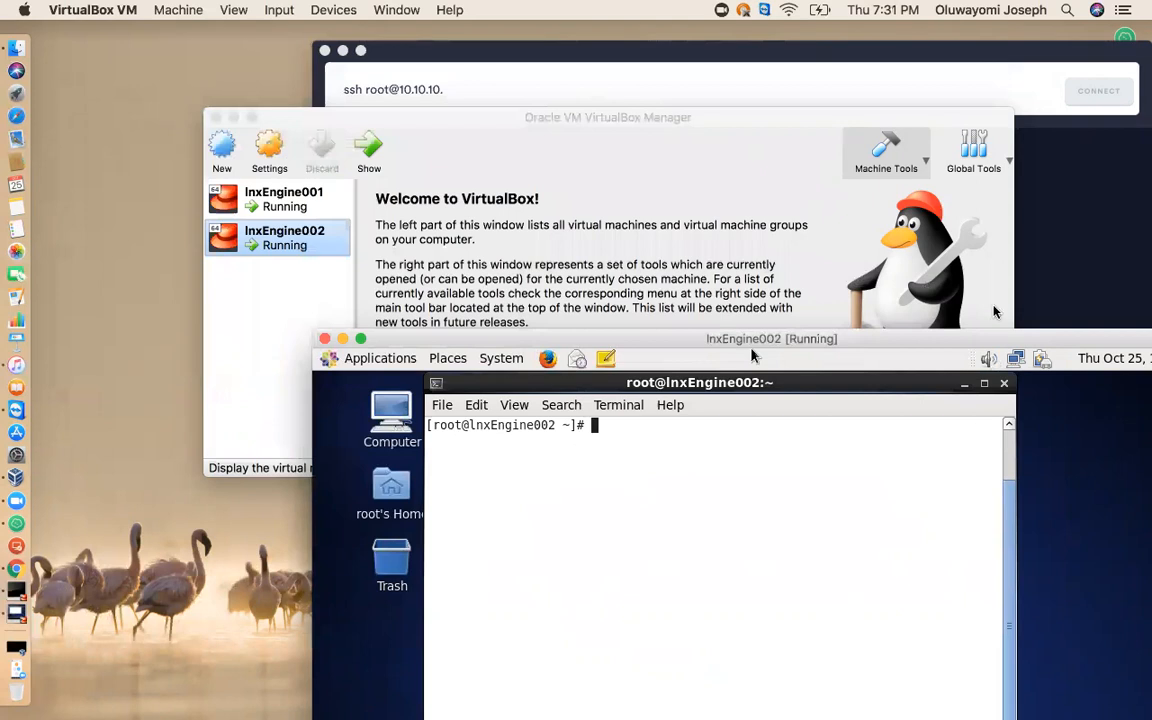
left_click_drag(925, 340, 864, 149)
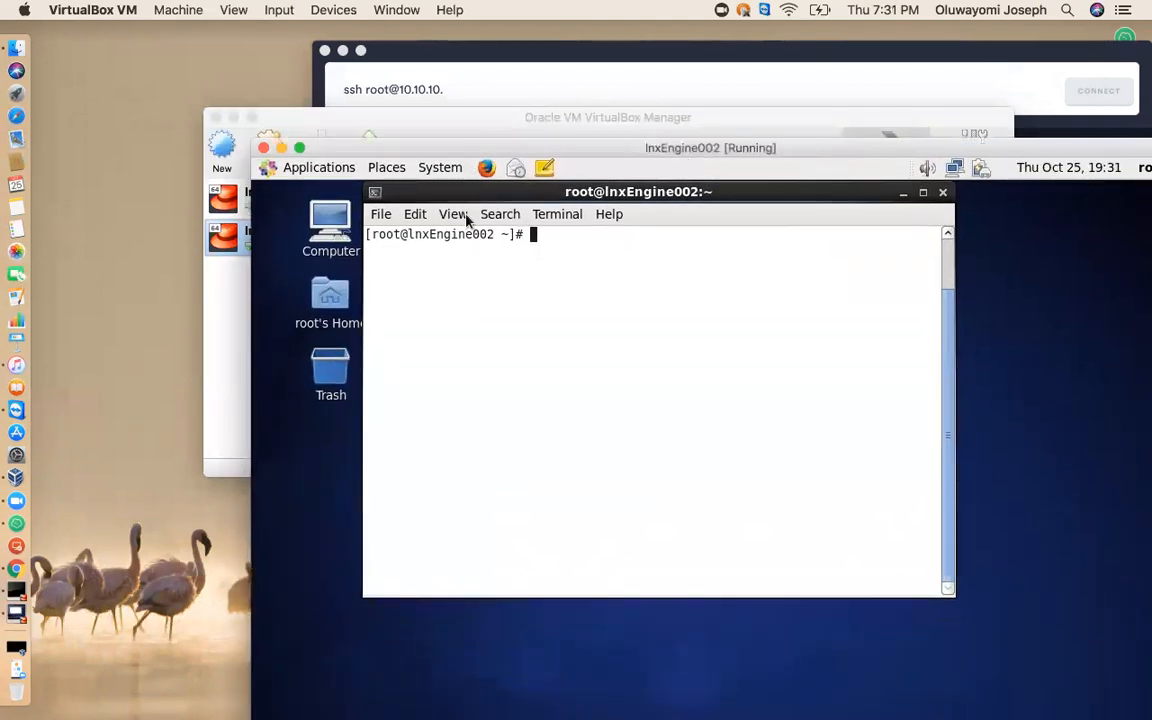
mouse_move(470, 191)
left_mouse_down()
mouse_move(535, 335)
mouse_move(484, 290)
mouse_move(472, 189)
left_mouse_up()
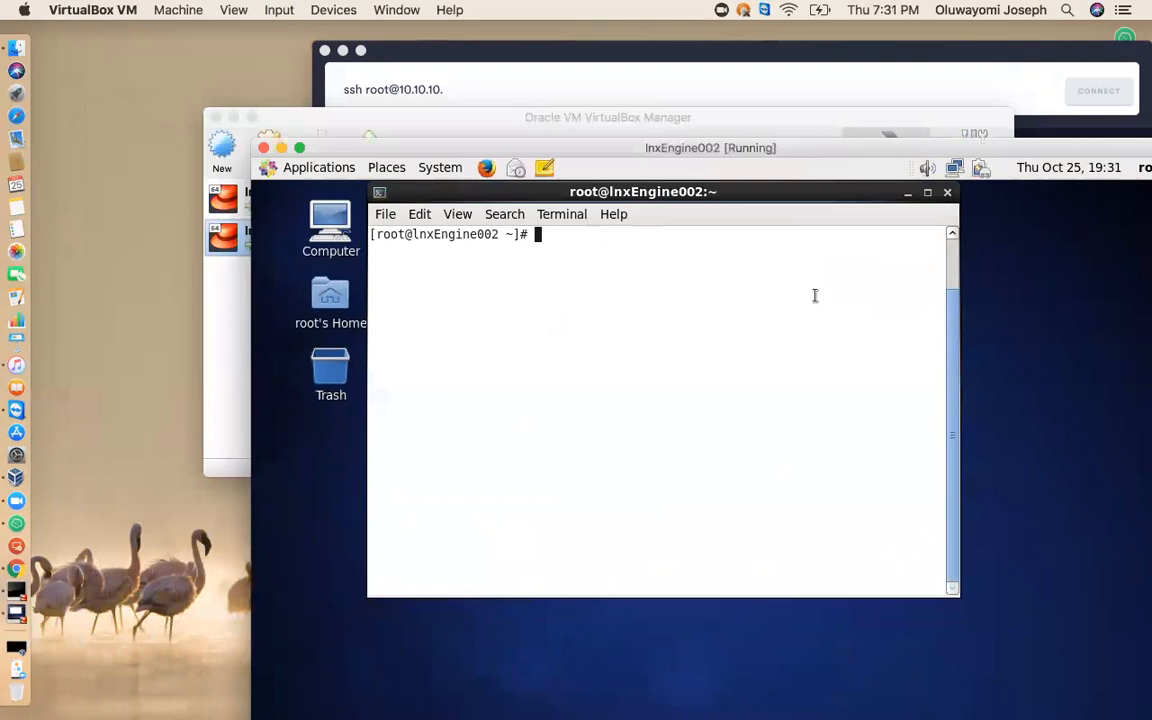
type("init 3")
key("Return")
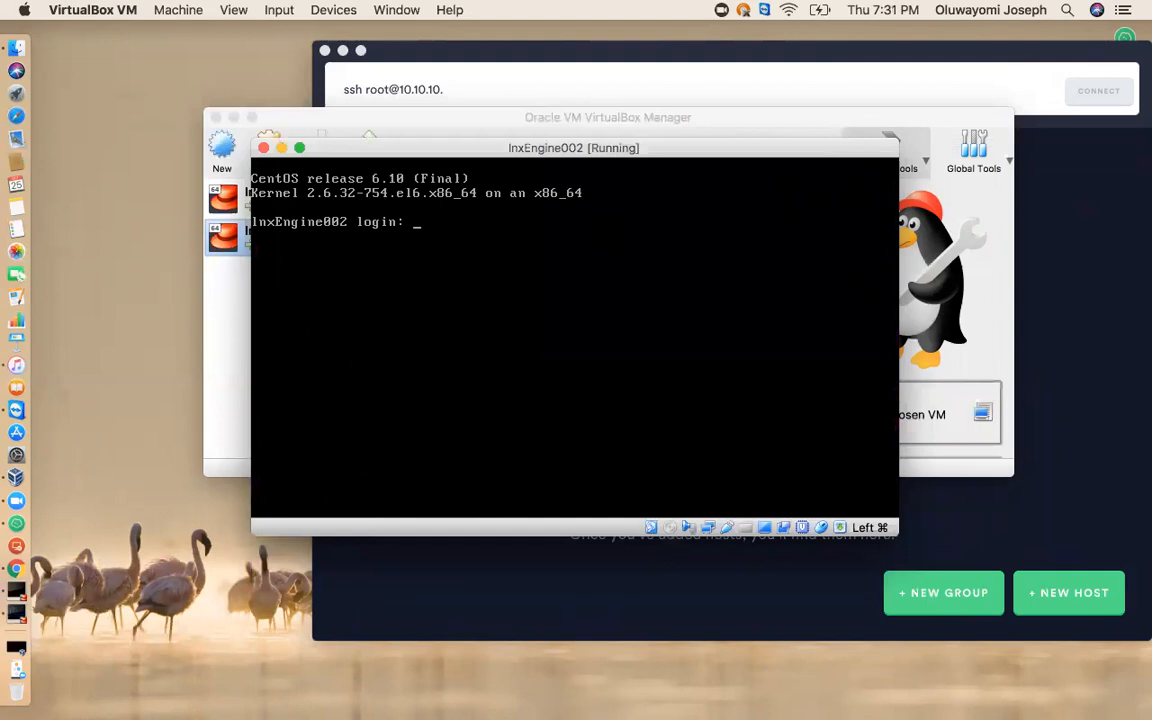
Log in at the lnxEngine002 text console as root with the account password.
left_click_drag(628, 152, 665, 112)
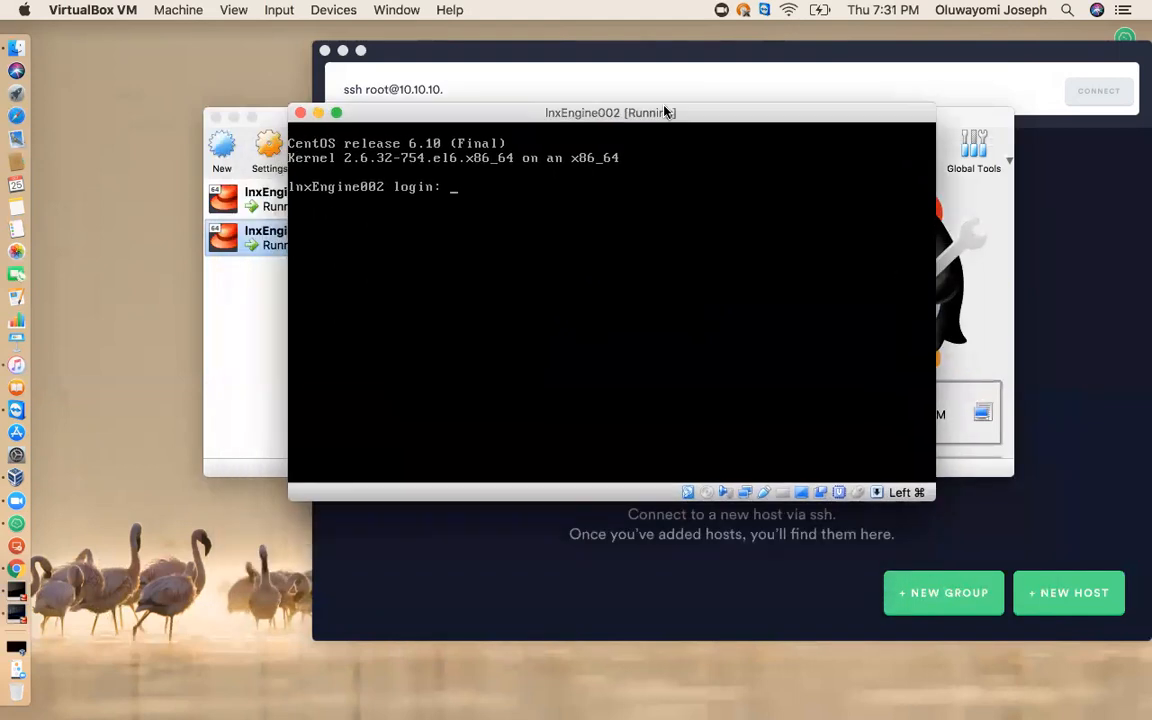
type("root")
key("Return")
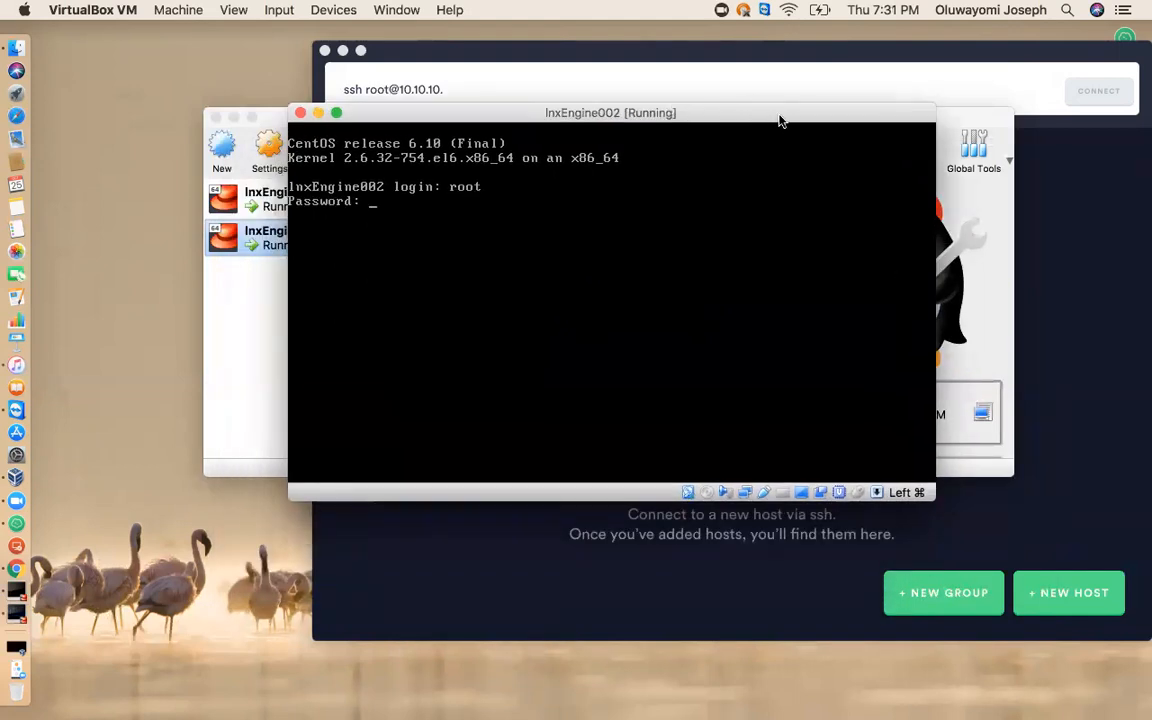
key("Return")
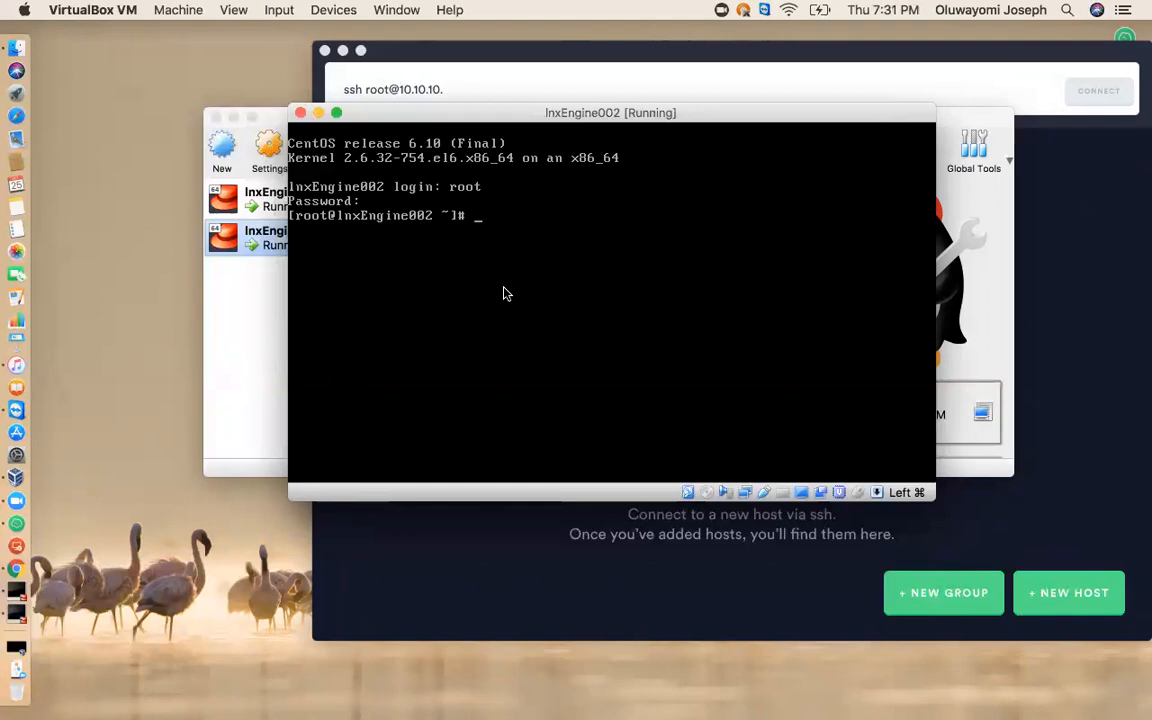
Run init 5 to switch lnxEngine002 back to the graphical environment.
type("ibi")
key("BackSpace")
key("BackSpace")
type("nit")
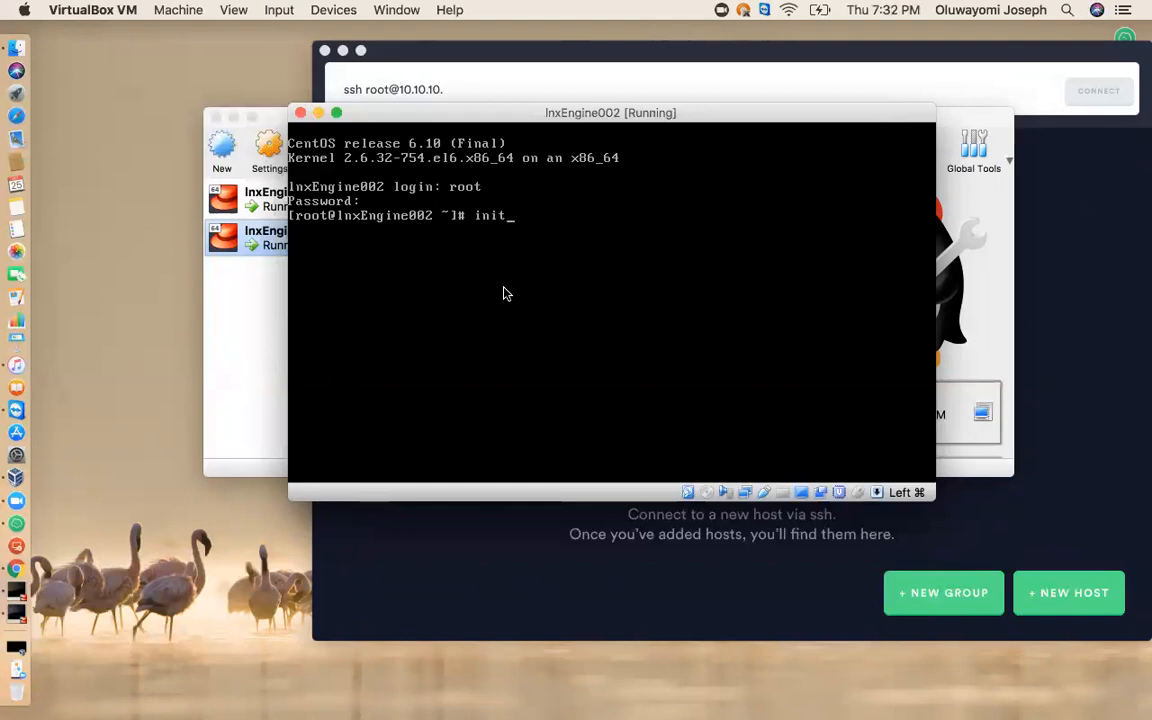
type(" 5")
key("Return")
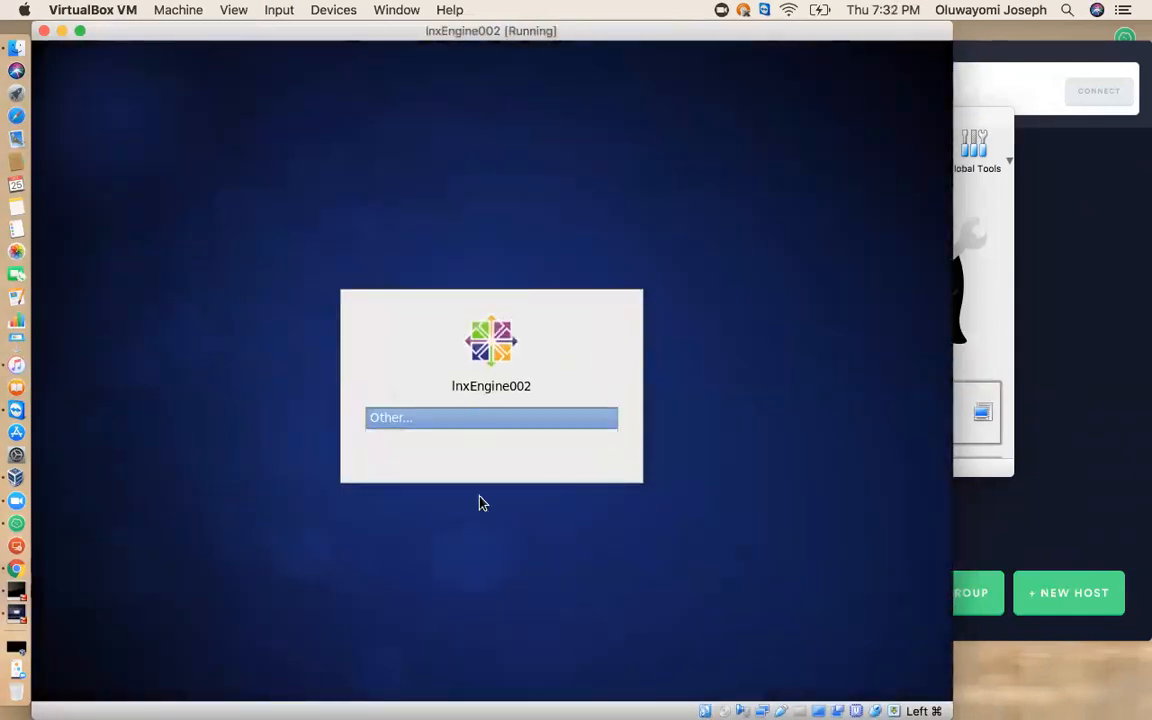
Log in at the graphical login screen as the other user root with the account password.
left_click(480, 420)
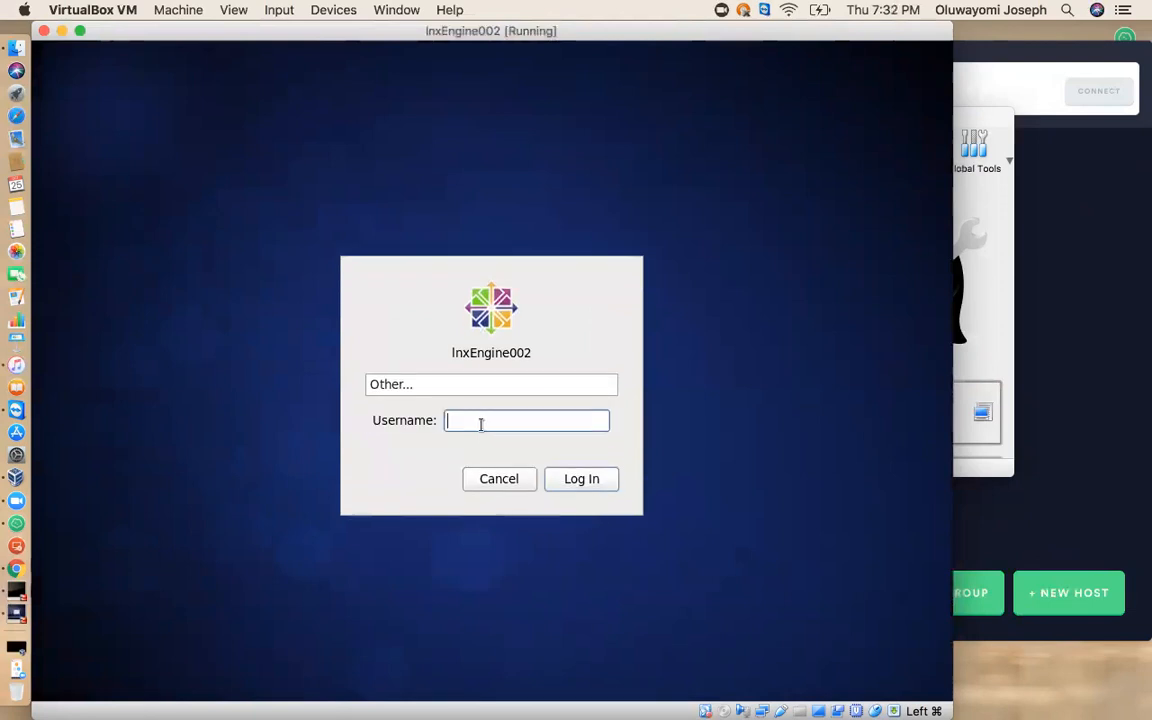
type("root")
key("Return")
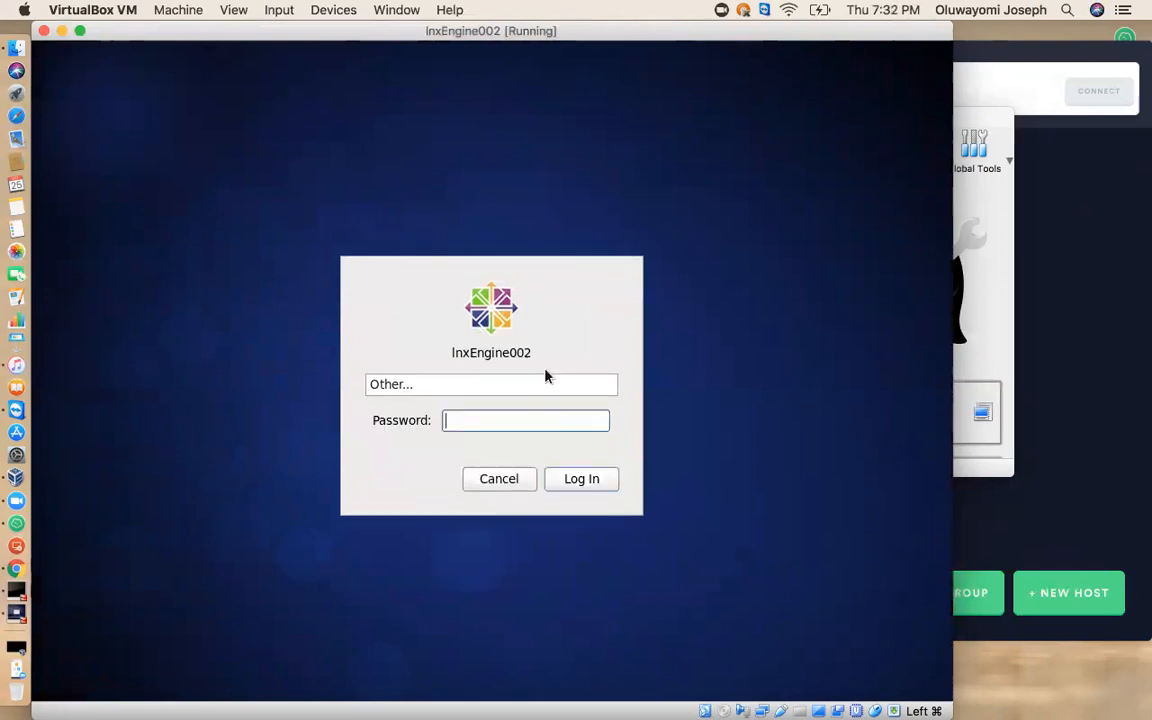
type("********")
key("Return")
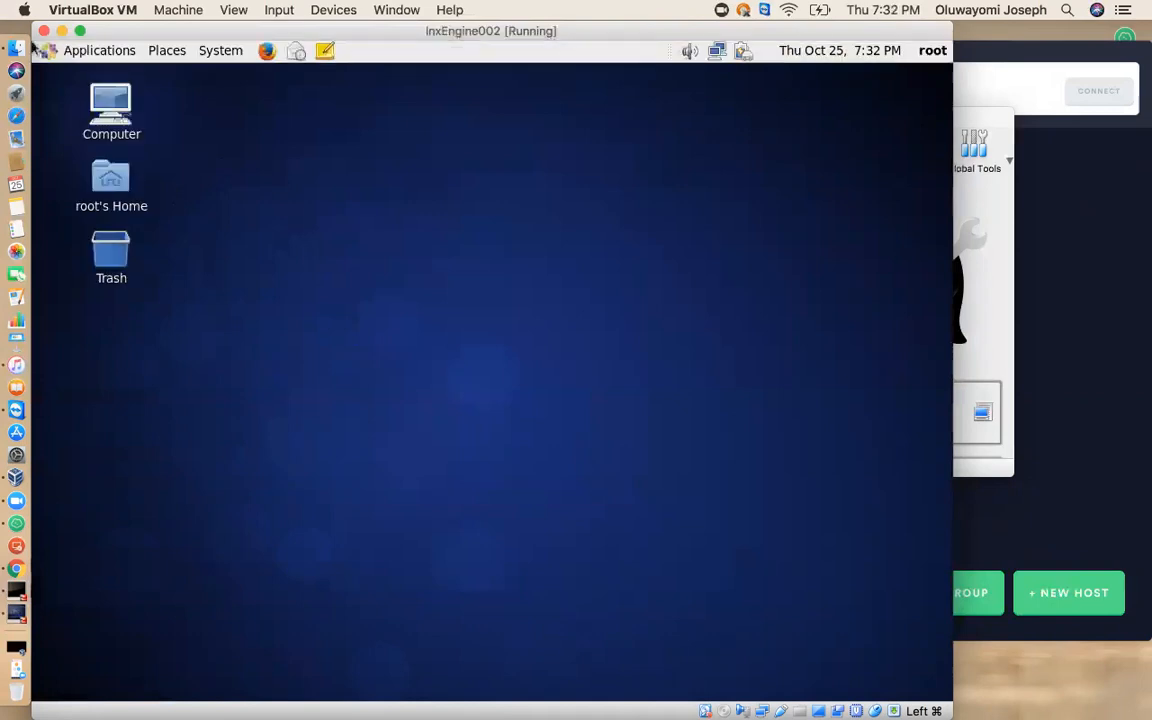
Add the Terminal launcher to both the CentOS desktop and the panel.
left_click(100, 57)
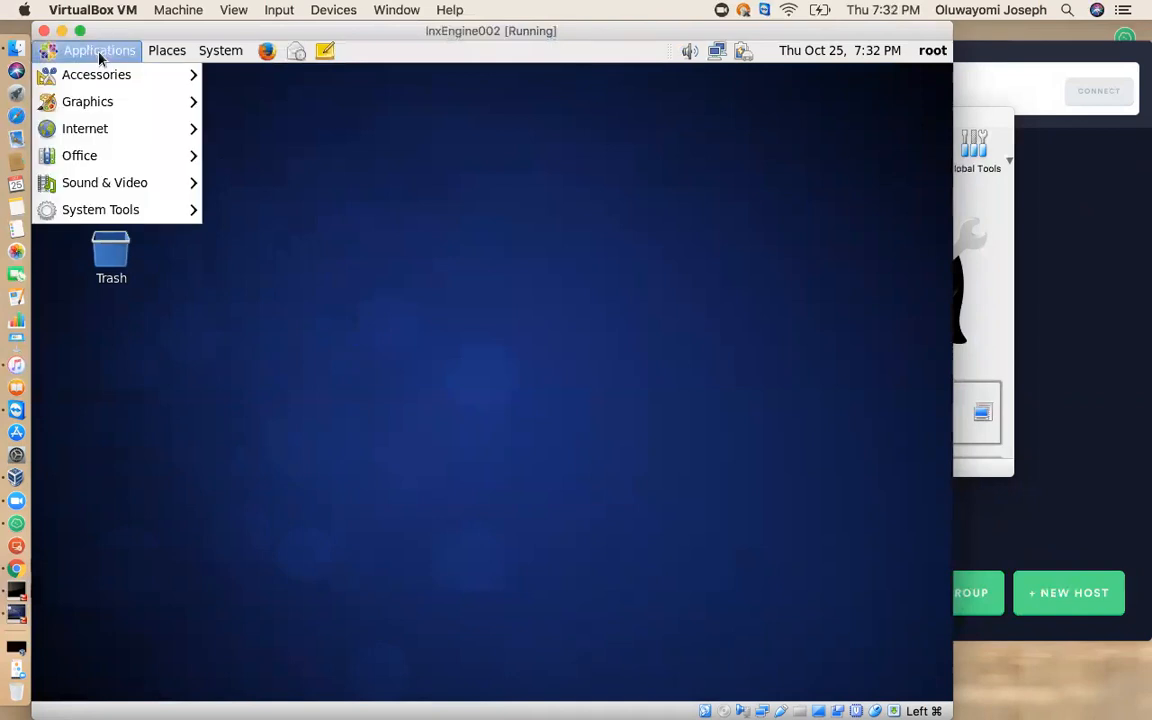
mouse_move(99, 211)
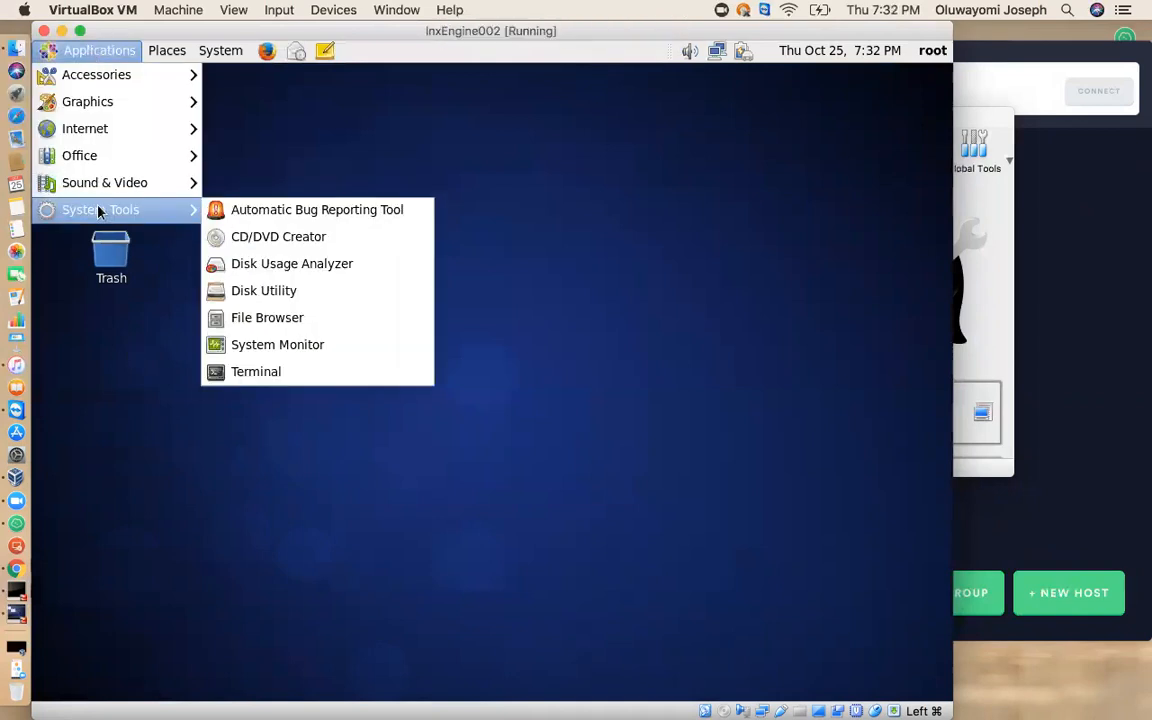
right_click(342, 377)
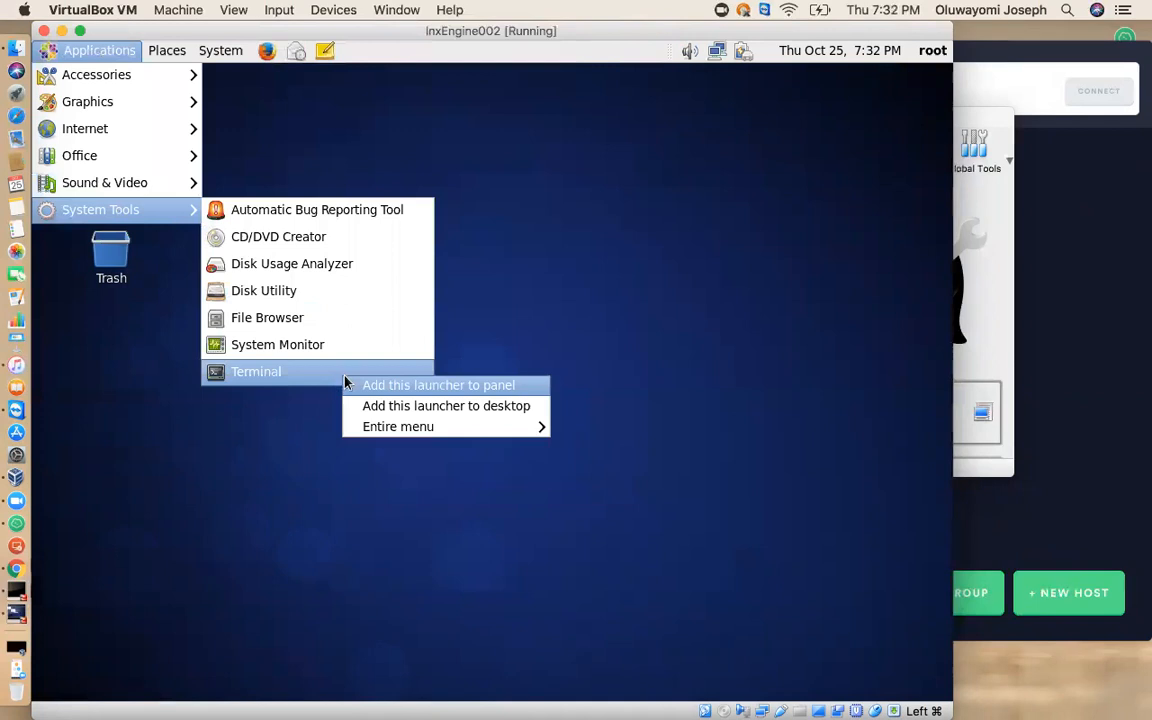
left_click(448, 408)
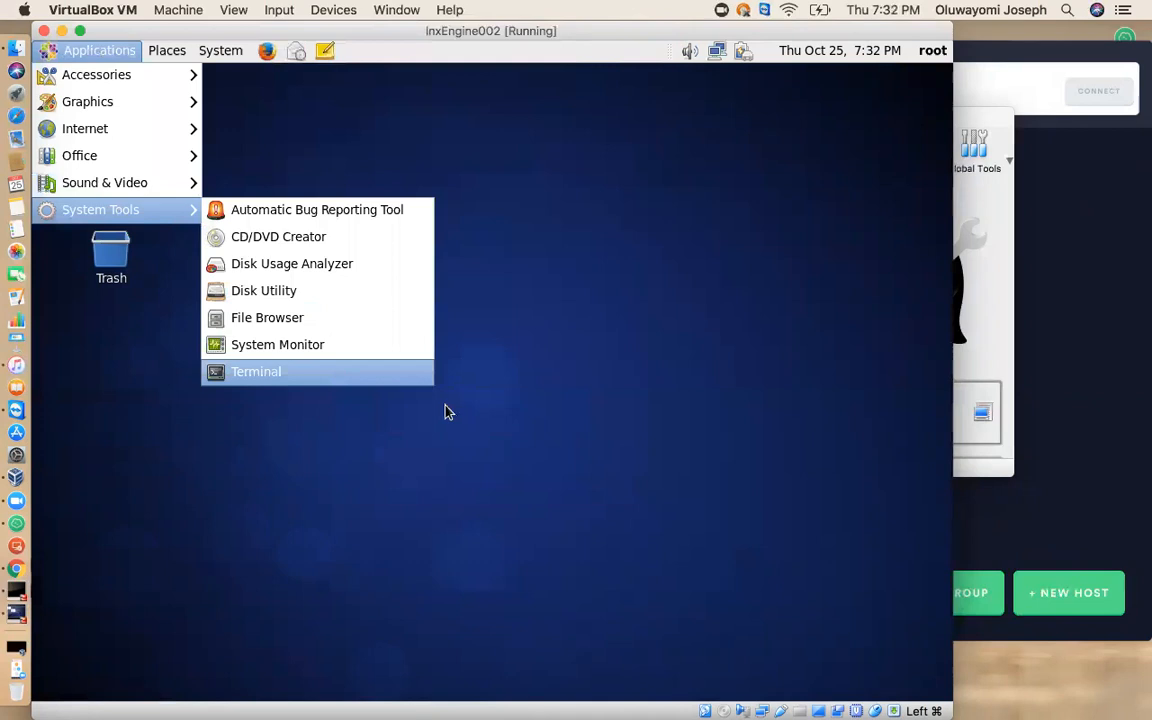
right_click(288, 380)
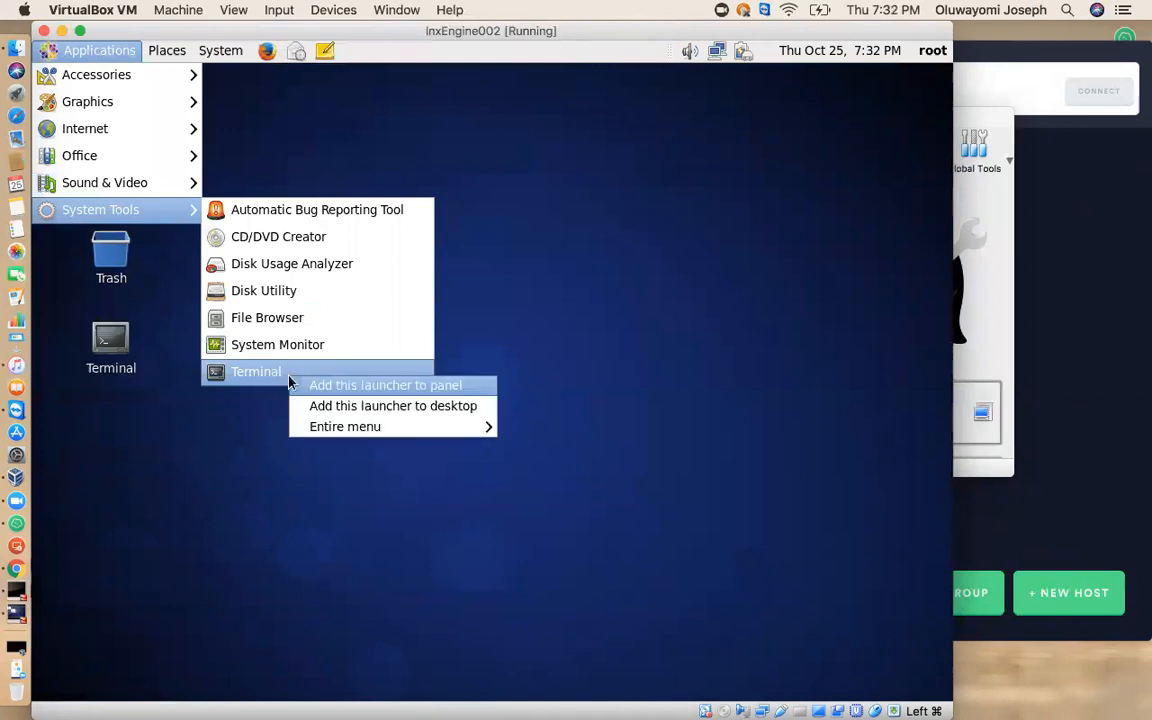
left_click(343, 388)
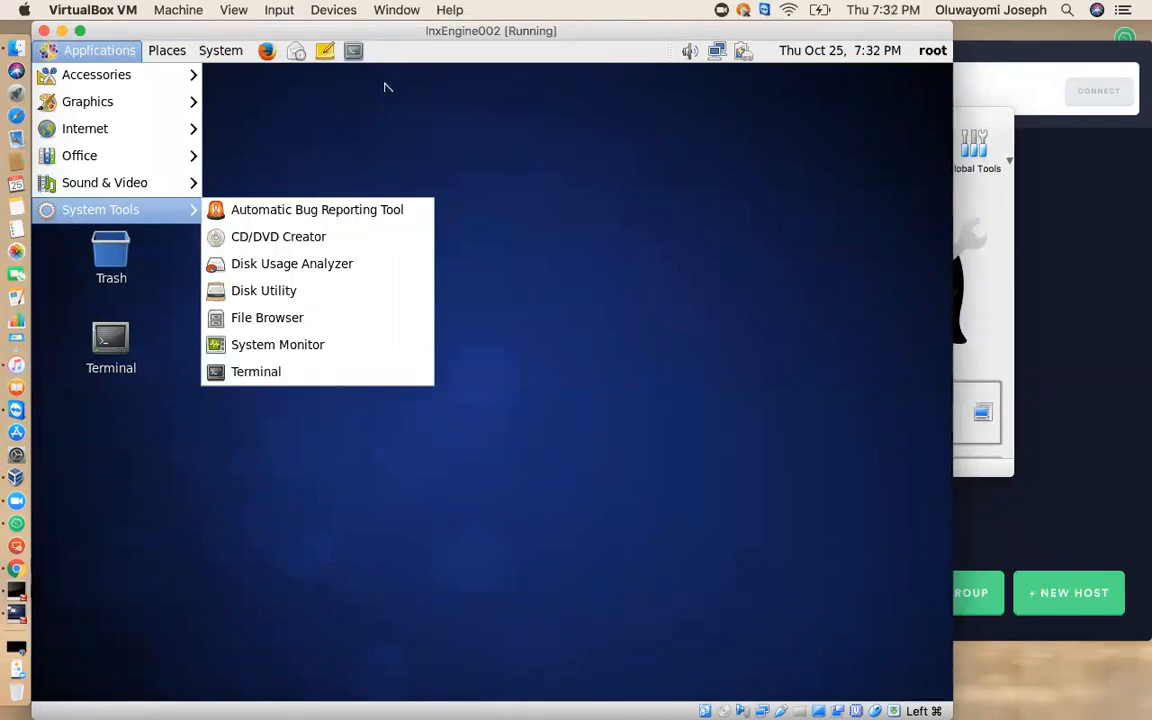
left_click(588, 188)
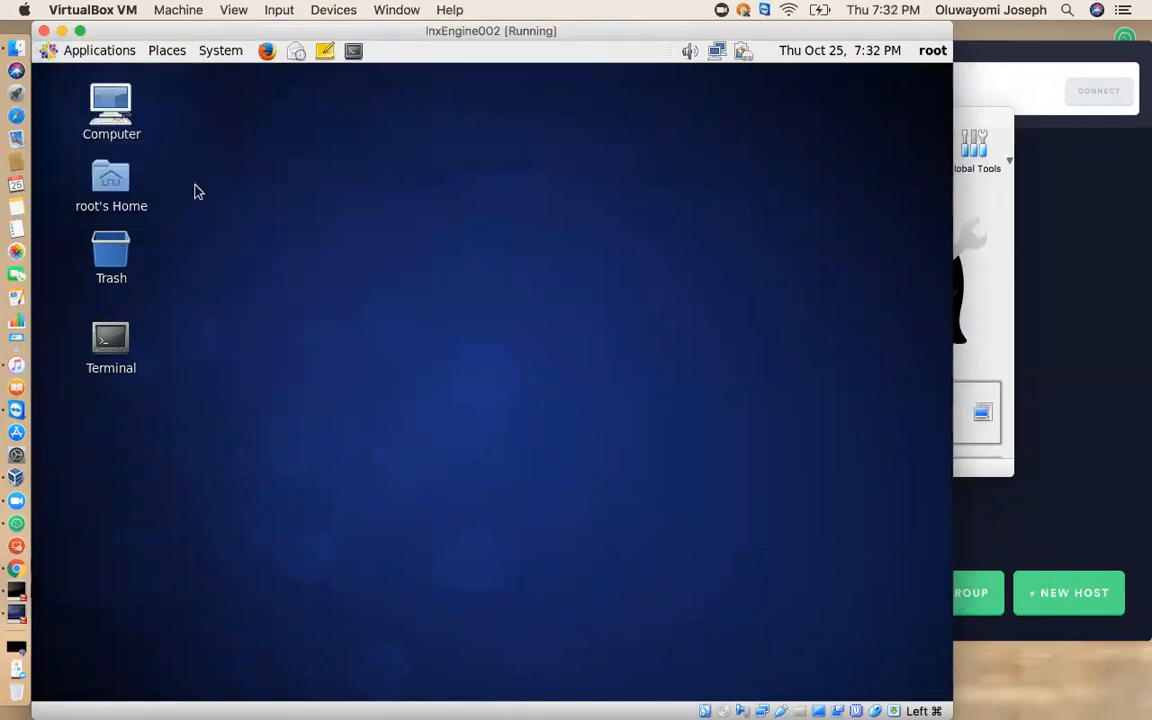
Start Terminal from its desktop launcher and list the home directory with ls, clearing the screen before and after.
double_click(118, 341)
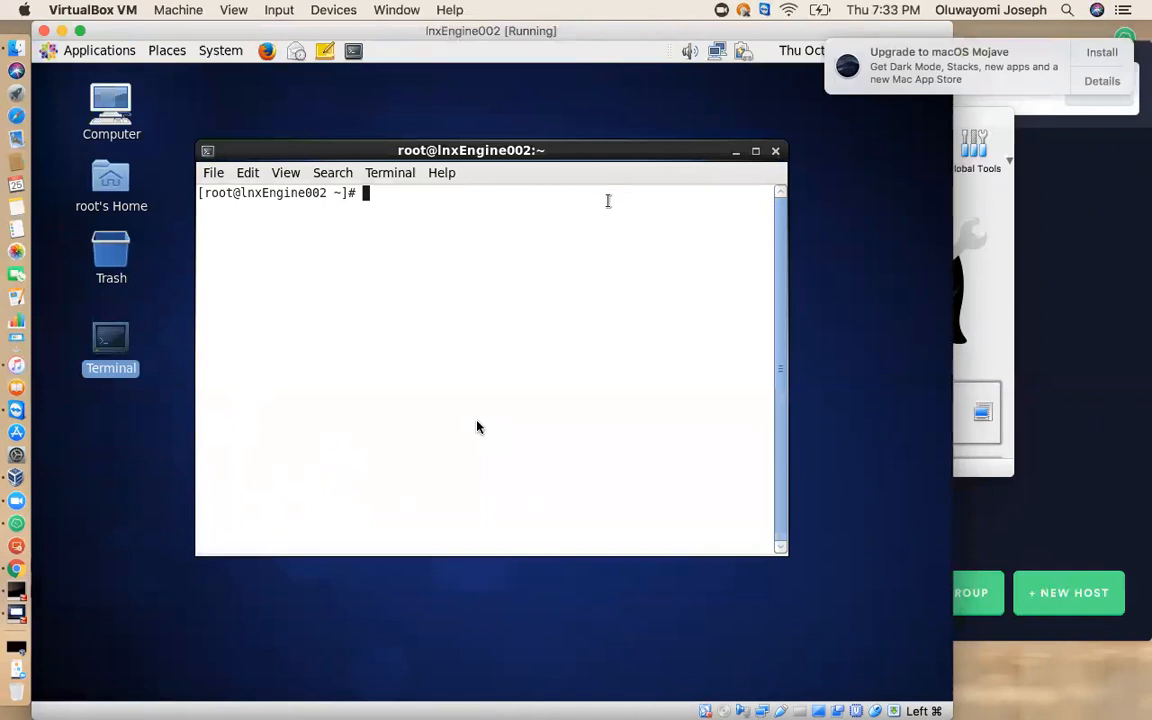
type("clear")
key("Return")
type("ls")
key("Return")
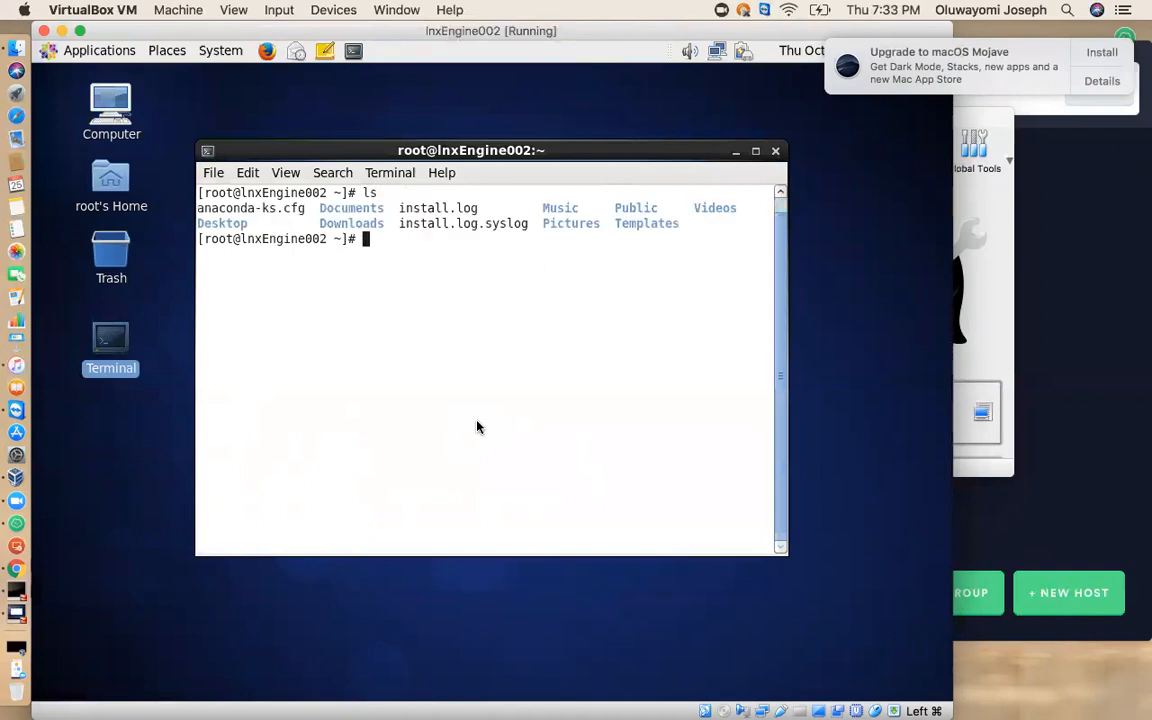
type("clear")
key("Return")
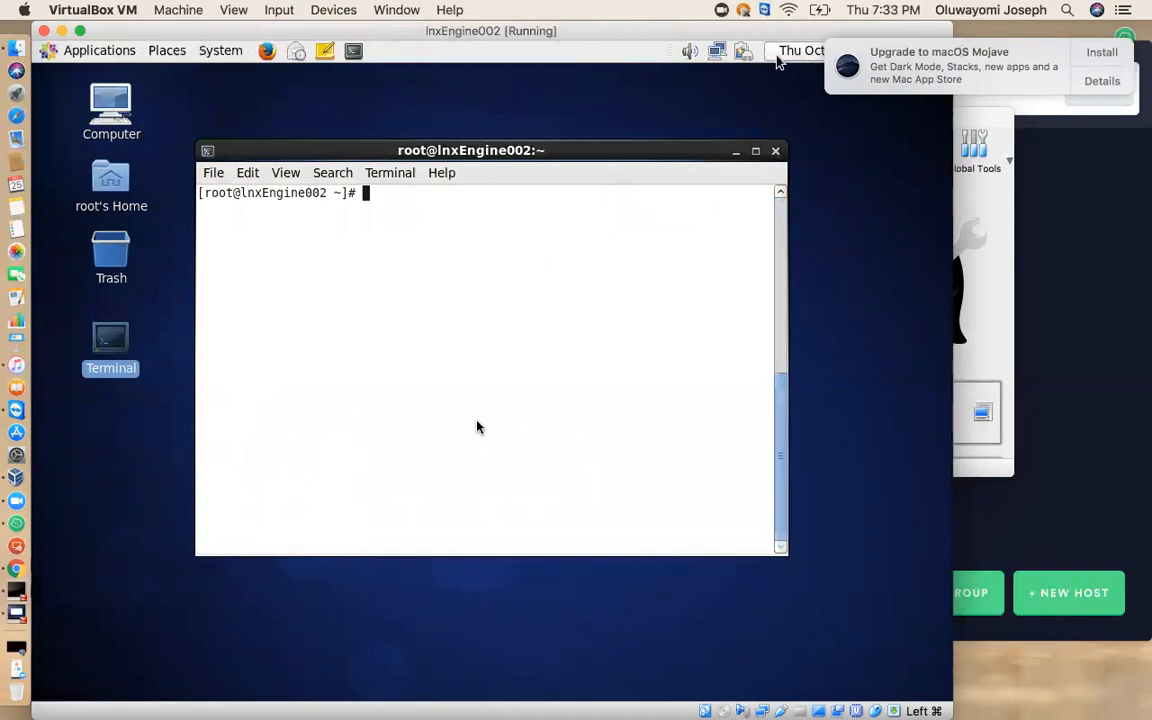
Take the focus off the Terminal and move the lnxEngine002 window lower on the host screen.
left_click(640, 123)
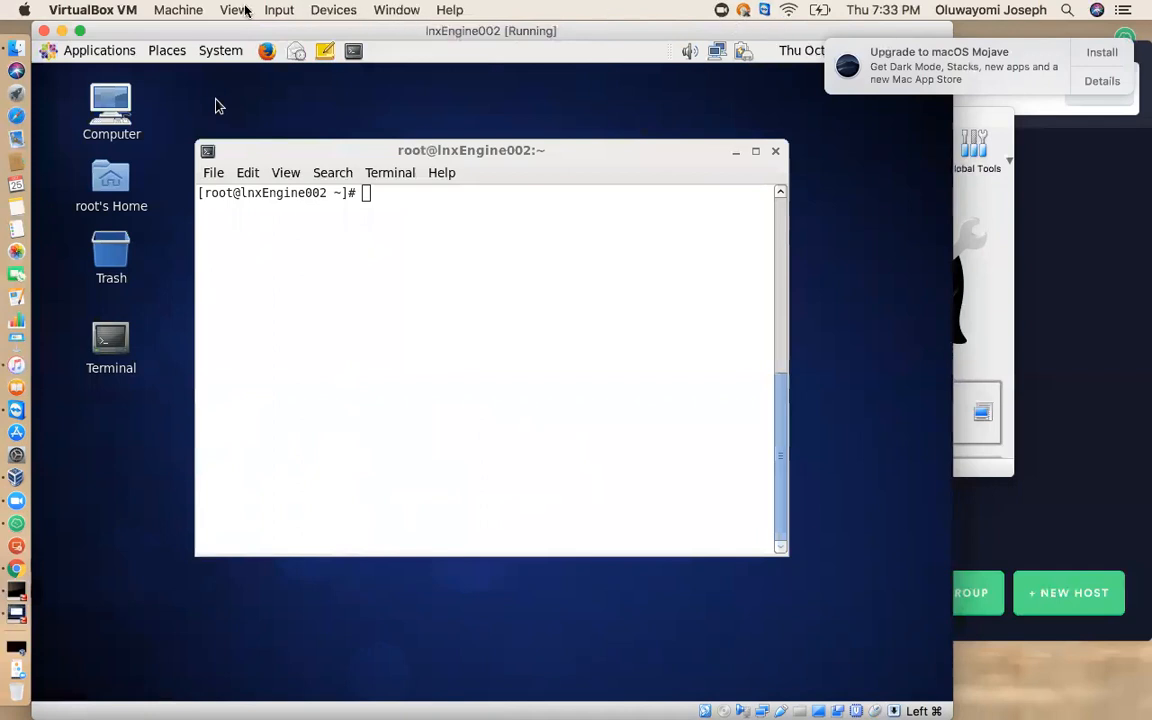
left_click_drag(162, 30, 162, 104)
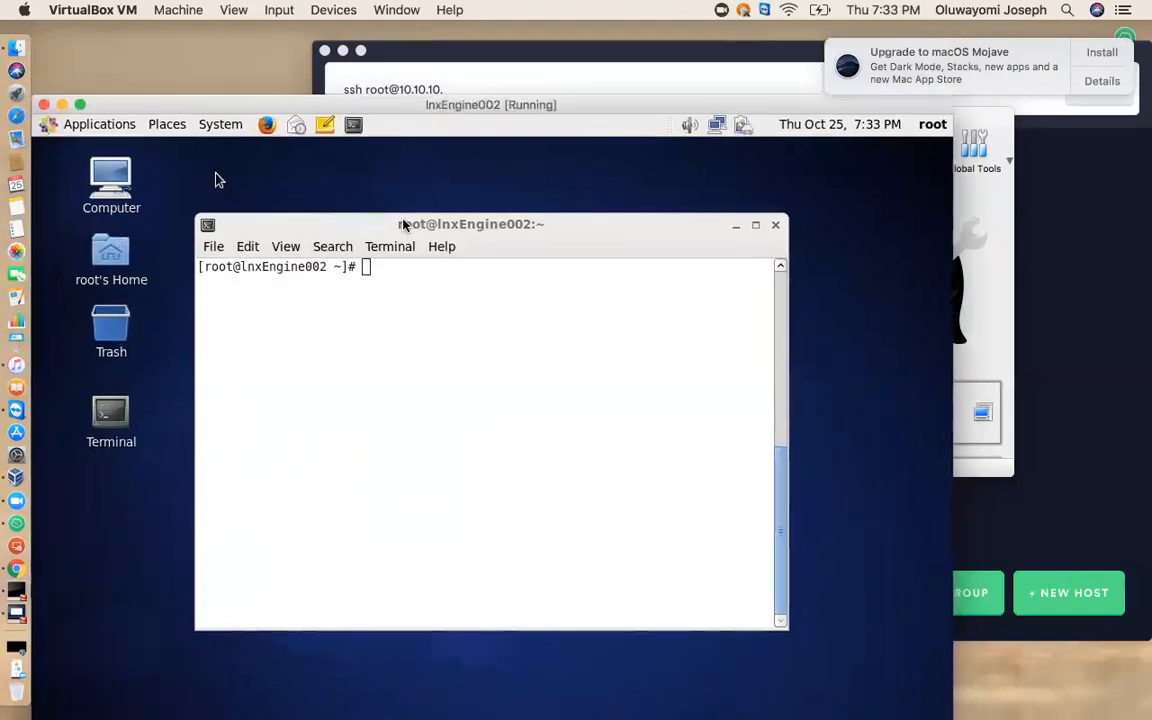